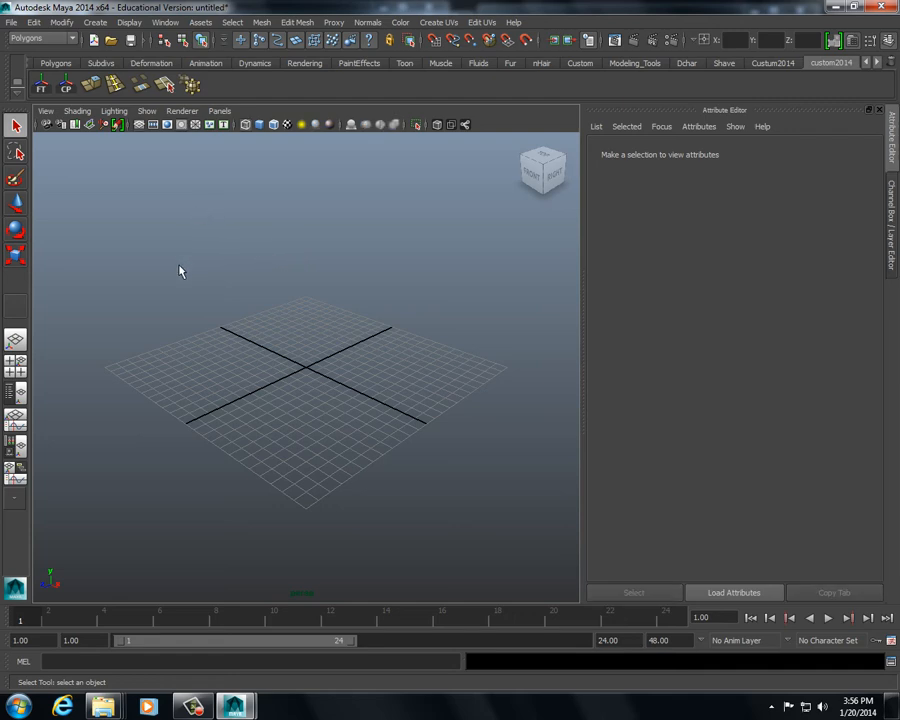
- Draw an open, winding CV curve across the grid, ending in a wide loop that extends past the grid's edge
alt+drag(180, 271, 225, 251)
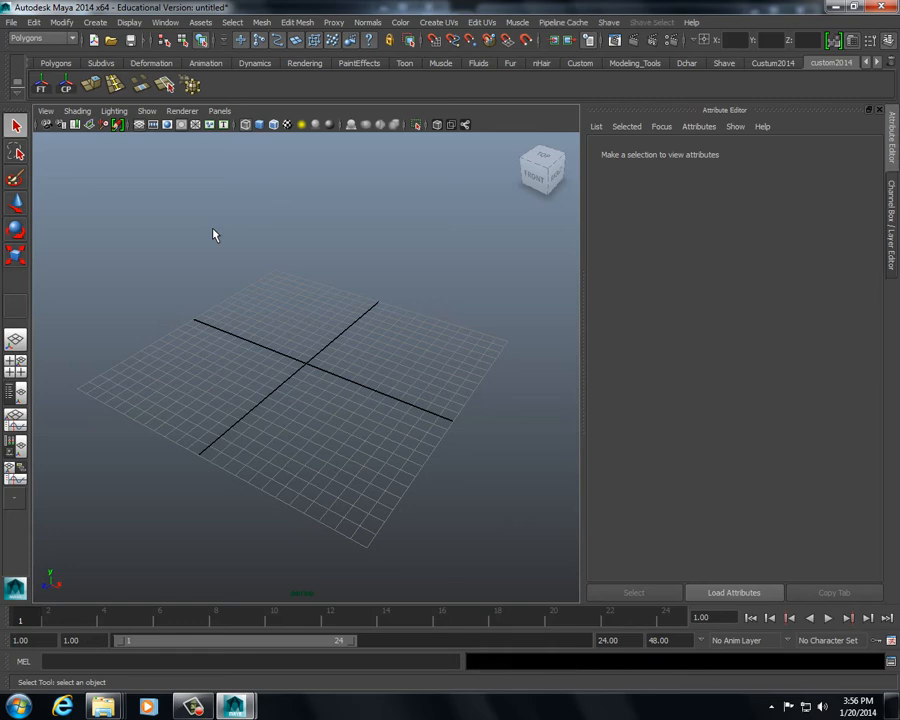
alt+drag(215, 235, 140, 225)
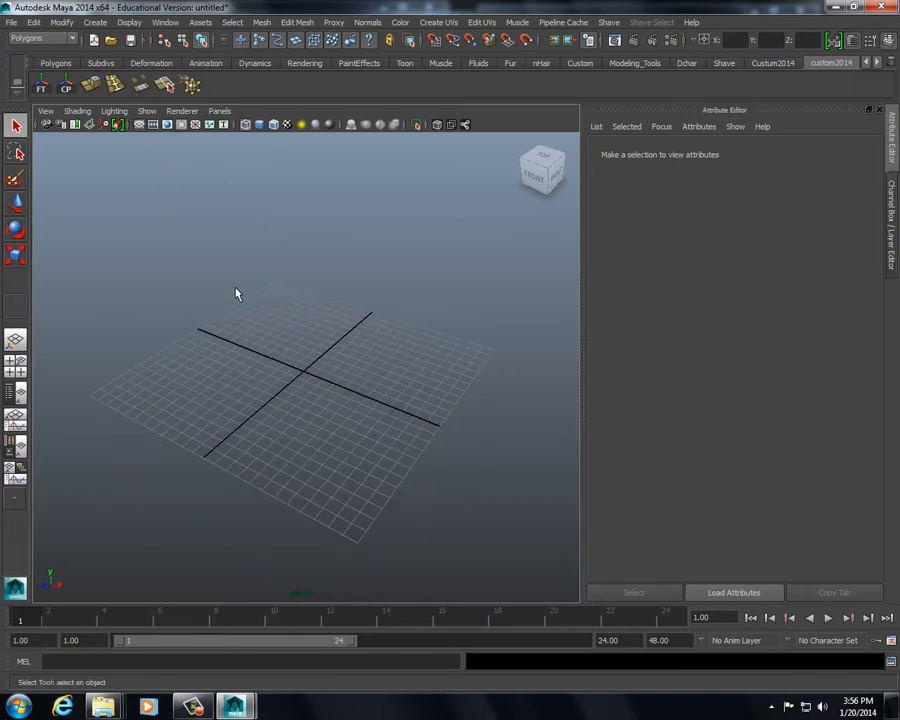
key(space)
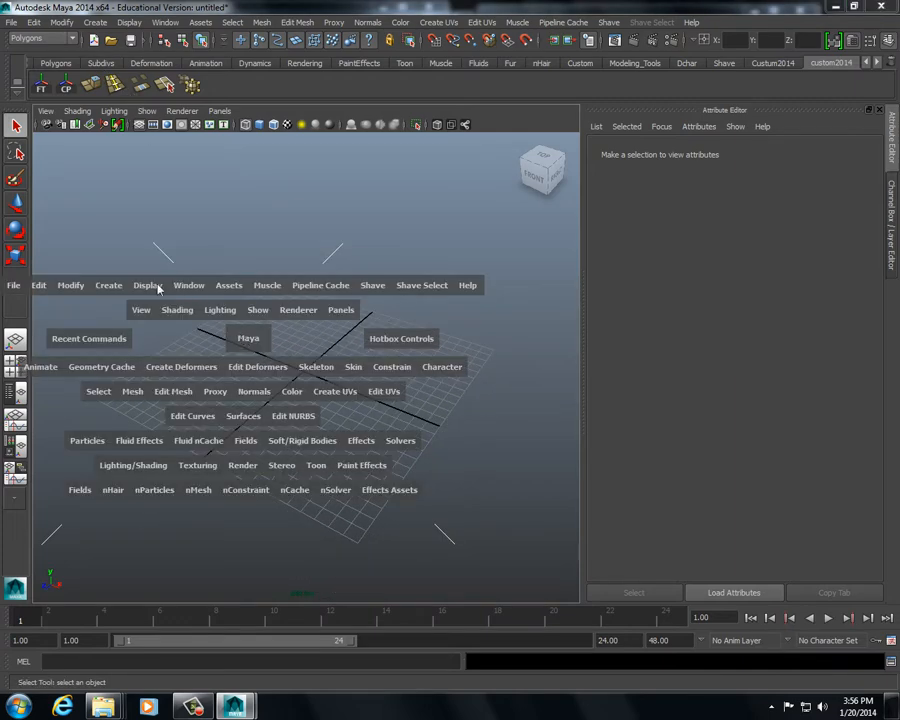
click(109, 286)
mouse_move(164, 352)
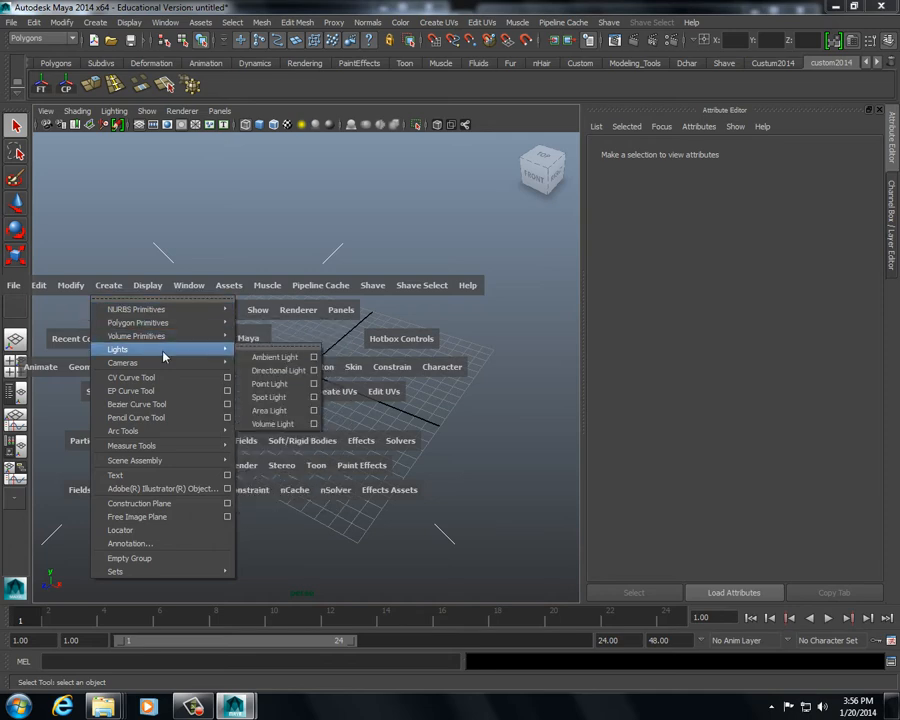
click(179, 378)
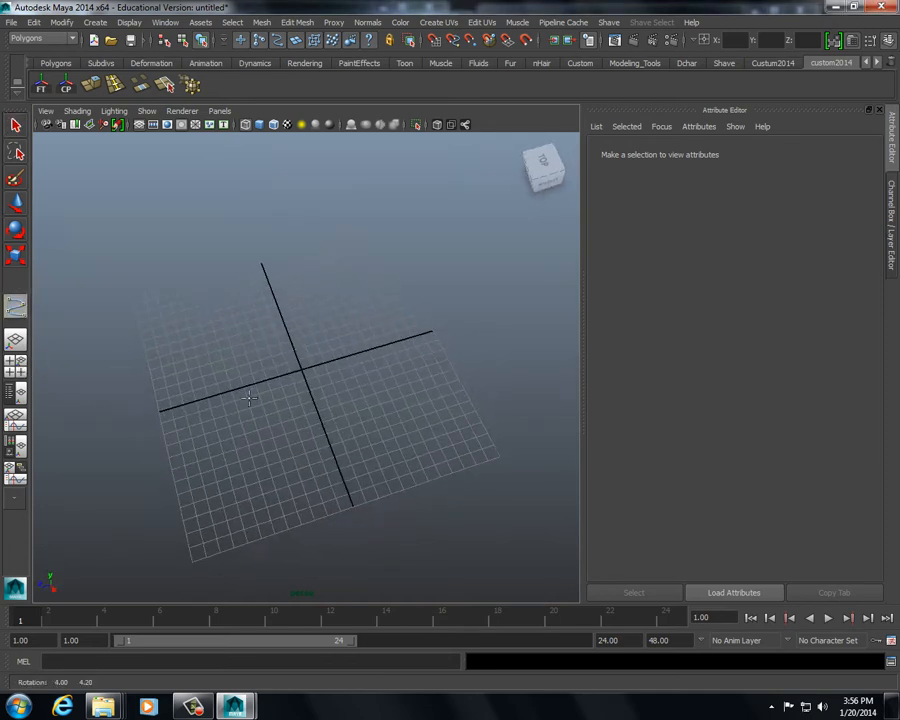
click(226, 292)
click(230, 330)
click(287, 322)
click(340, 325)
click(369, 355)
click(375, 387)
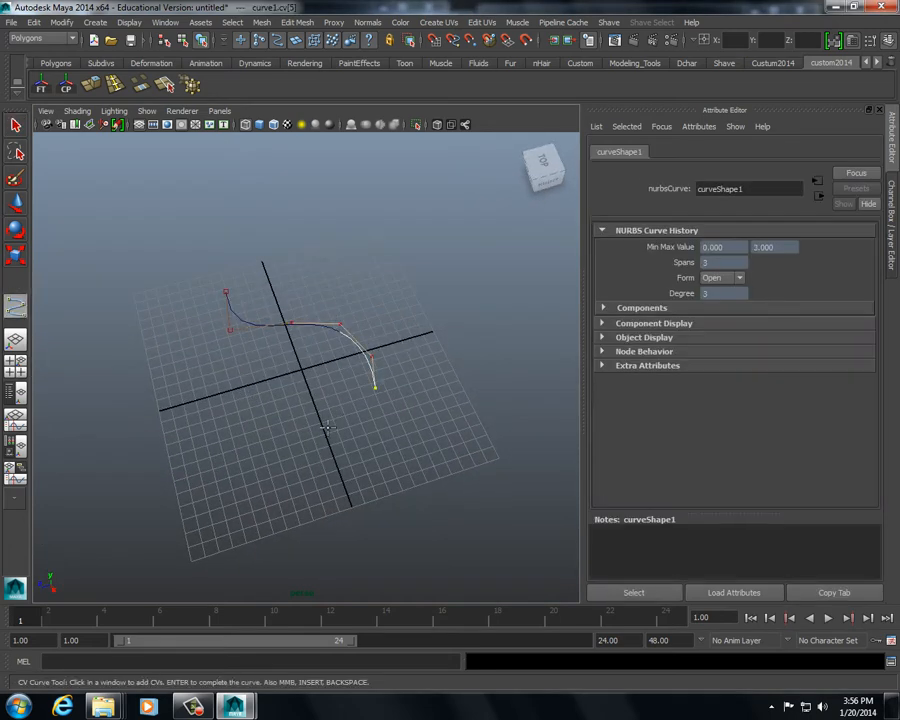
click(324, 433)
click(290, 480)
click(308, 553)
click(362, 568)
click(455, 561)
click(478, 503)
click(426, 456)
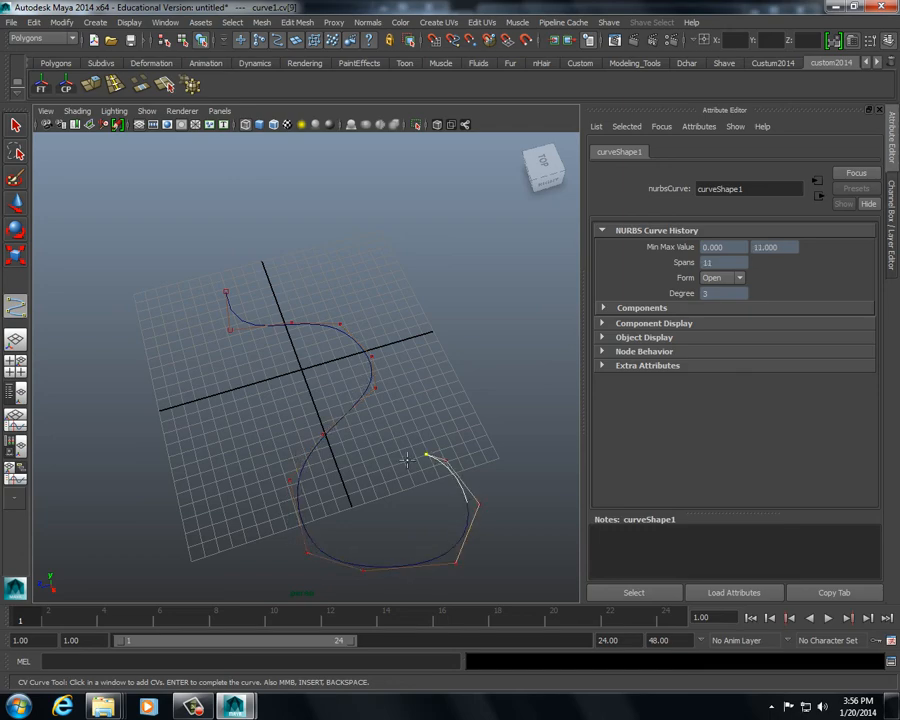
click(402, 465)
key(Return)
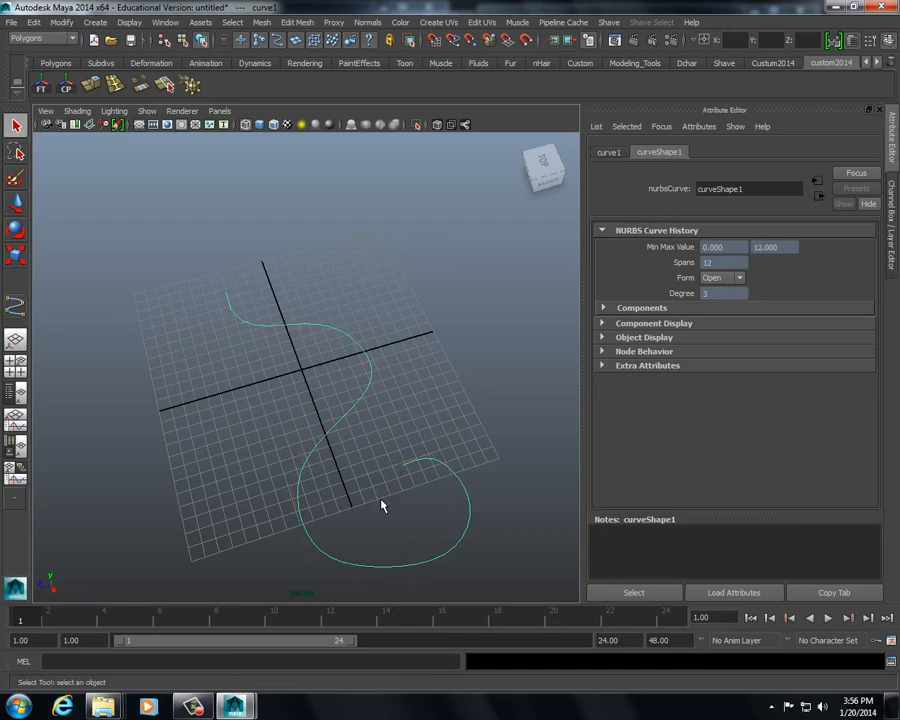
- Create a small, thin-walled polygon pipe on the grid beside the curve
alt+drag(382, 502, 326, 334)
key(space)
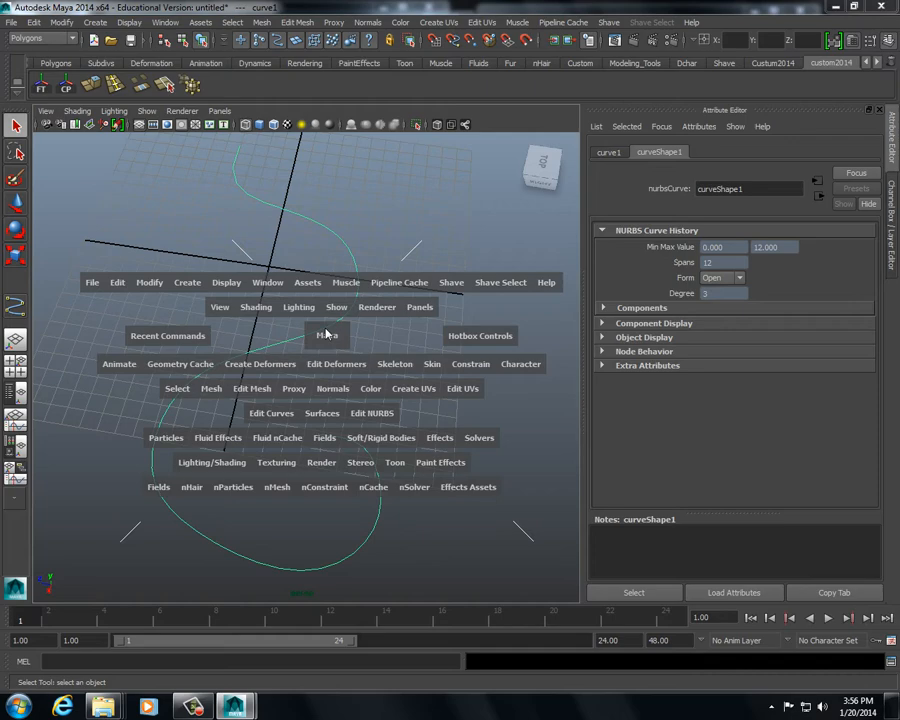
click(187, 282)
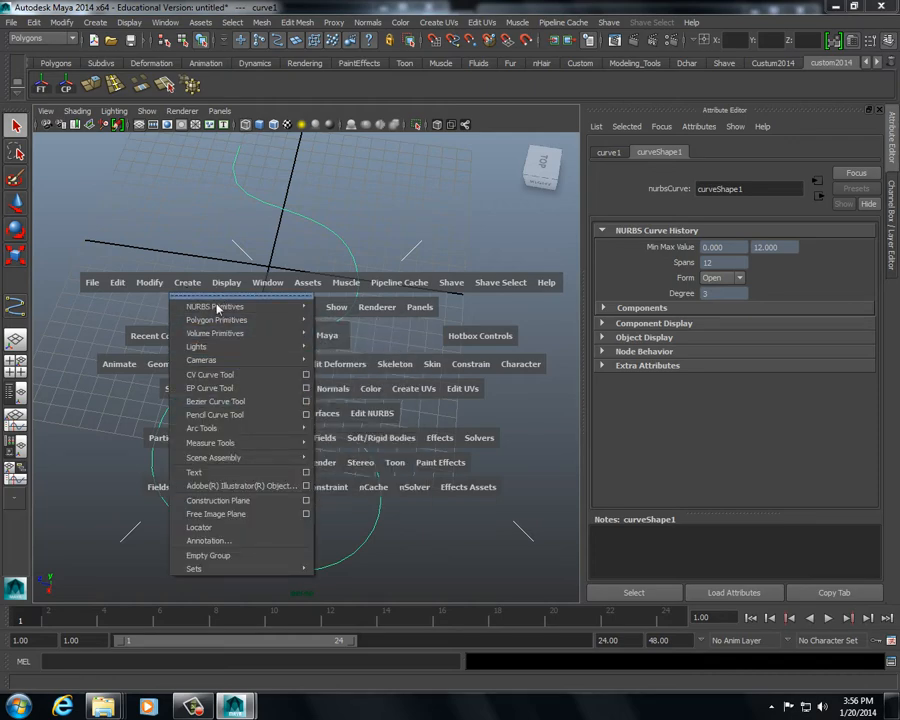
mouse_move(230, 319)
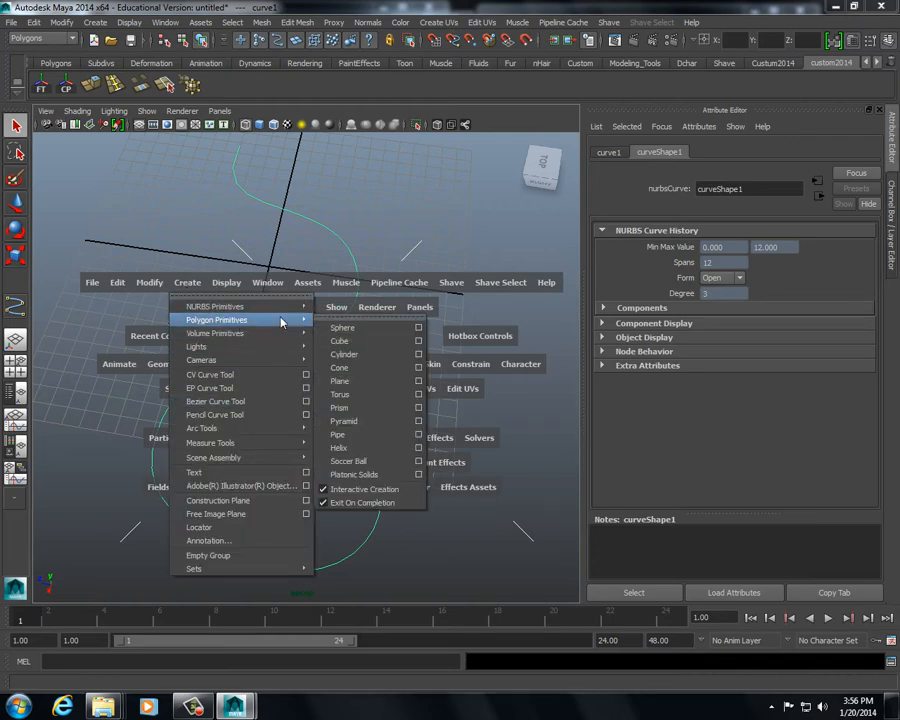
click(384, 440)
mouse_move(414, 378)
mouse_down()
mouse_move(422, 388)
mouse_move(429, 368)
mouse_move(419, 381)
mouse_up()
click(418, 414)
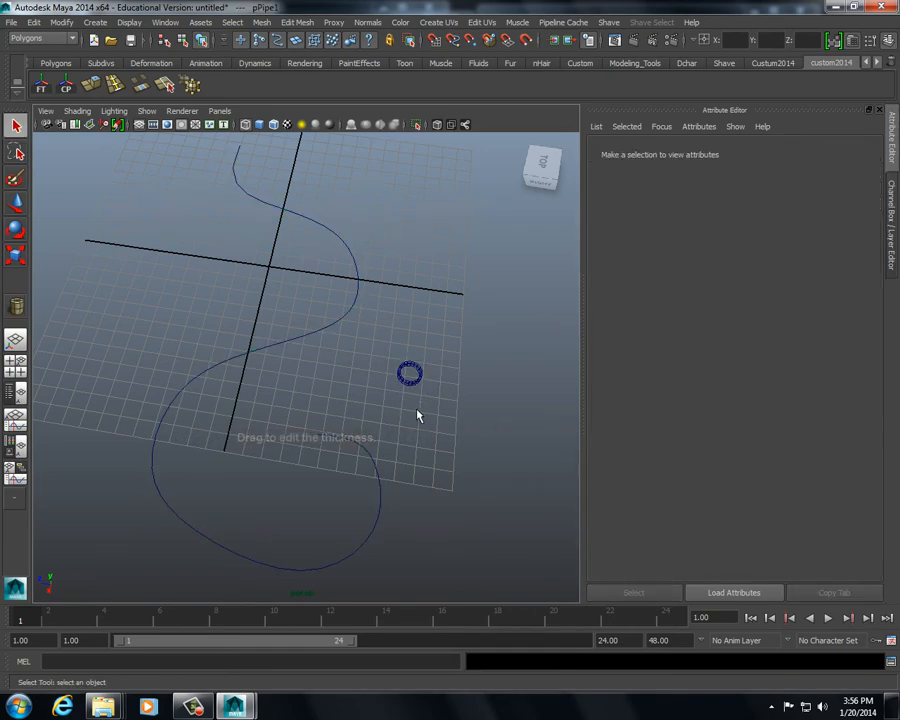
- Turn on shaded display in the perspective view around the pipe
alt+drag(330, 384, 340, 368)
alt+right_drag(340, 368, 420, 350)
alt+drag(420, 350, 410, 315)
click(423, 291)
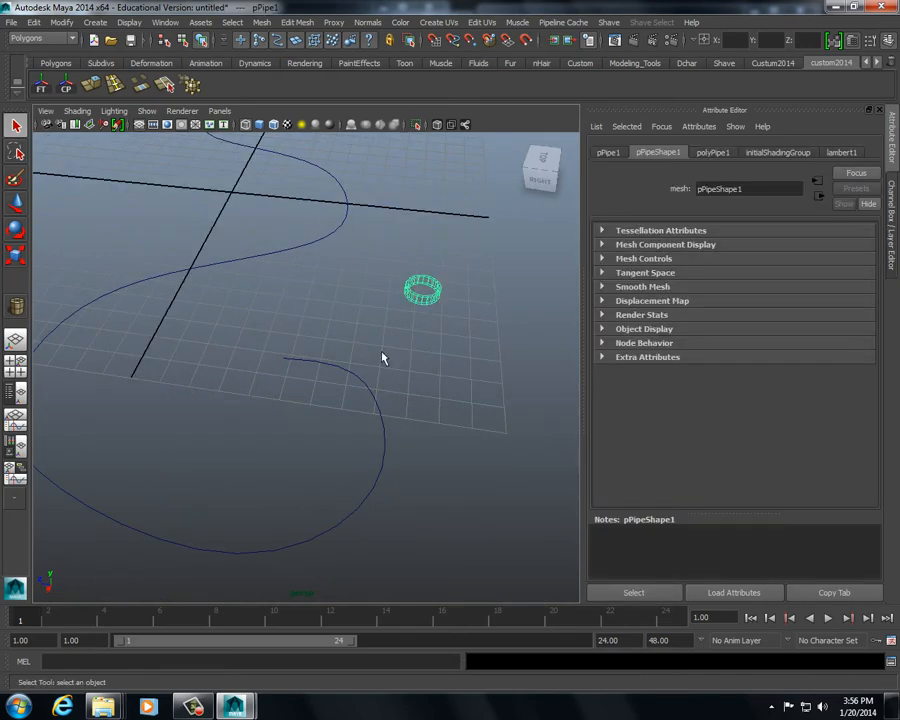
key(5)
click(382, 333)
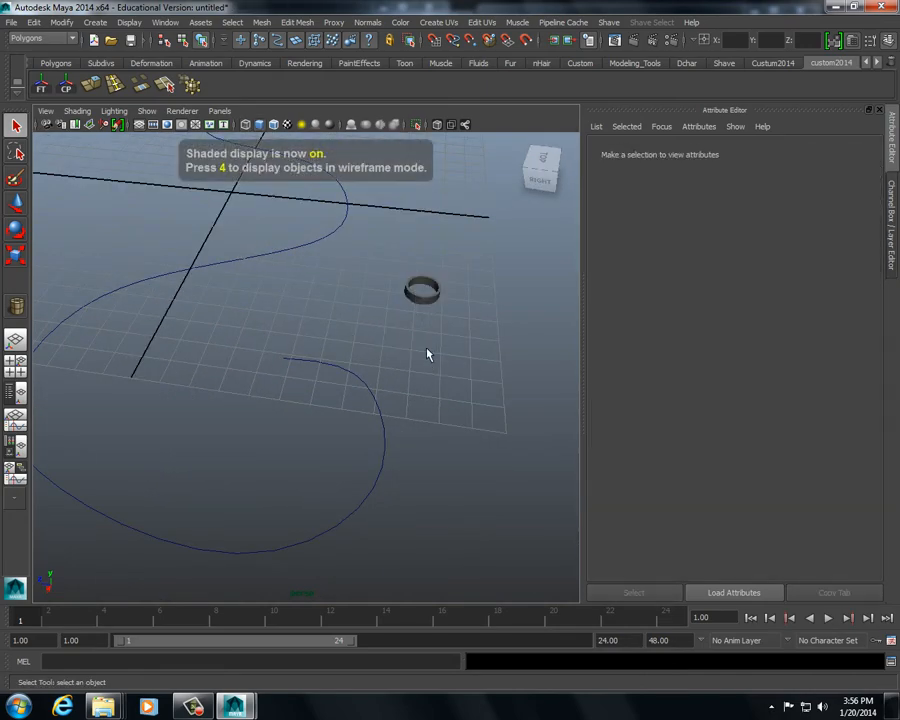
- Attach the pipe to the curve as its motion path, using the Animation menu set
key(ctrl+z)
shift+click(358, 375)
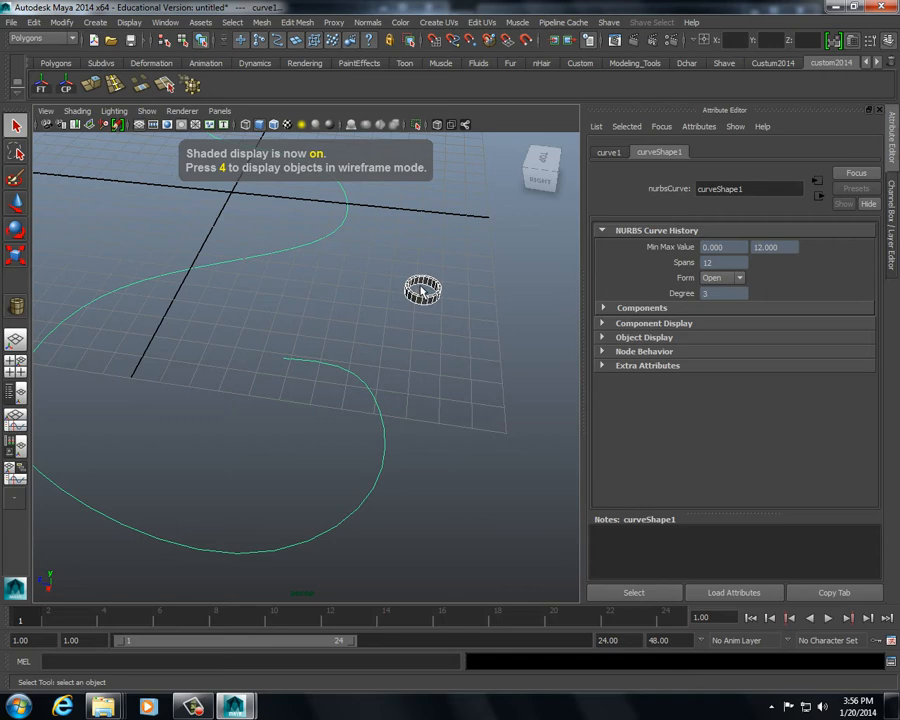
click(21, 39)
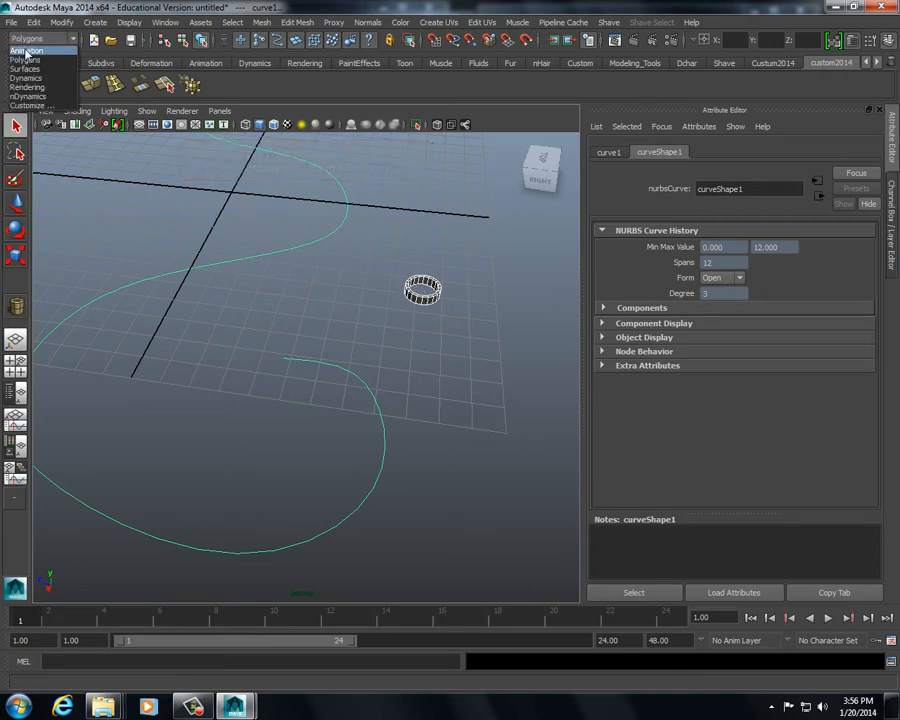
click(26, 51)
click(321, 23)
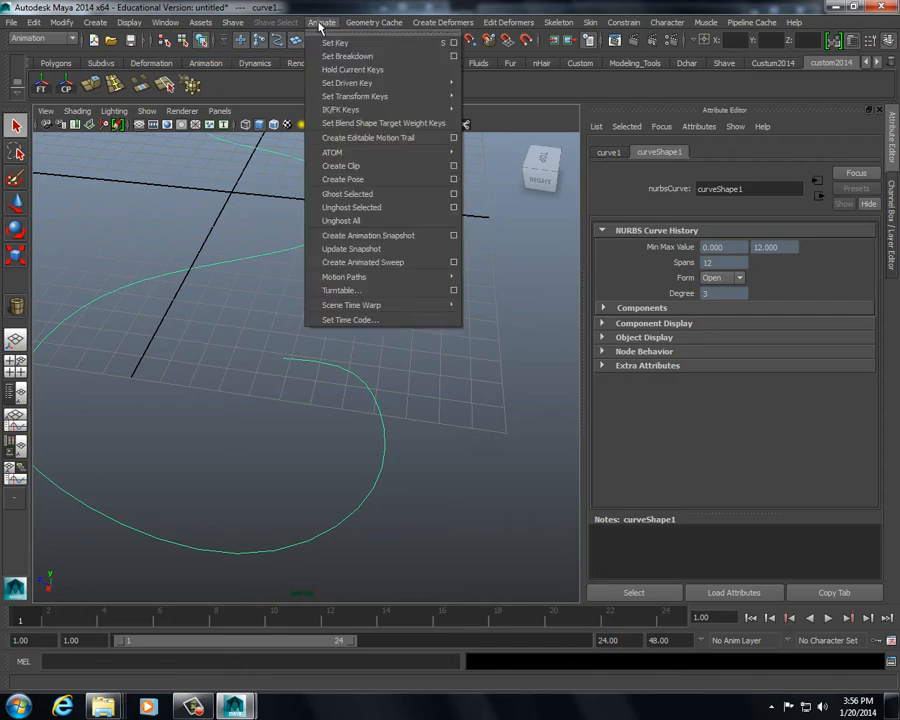
click(360, 34)
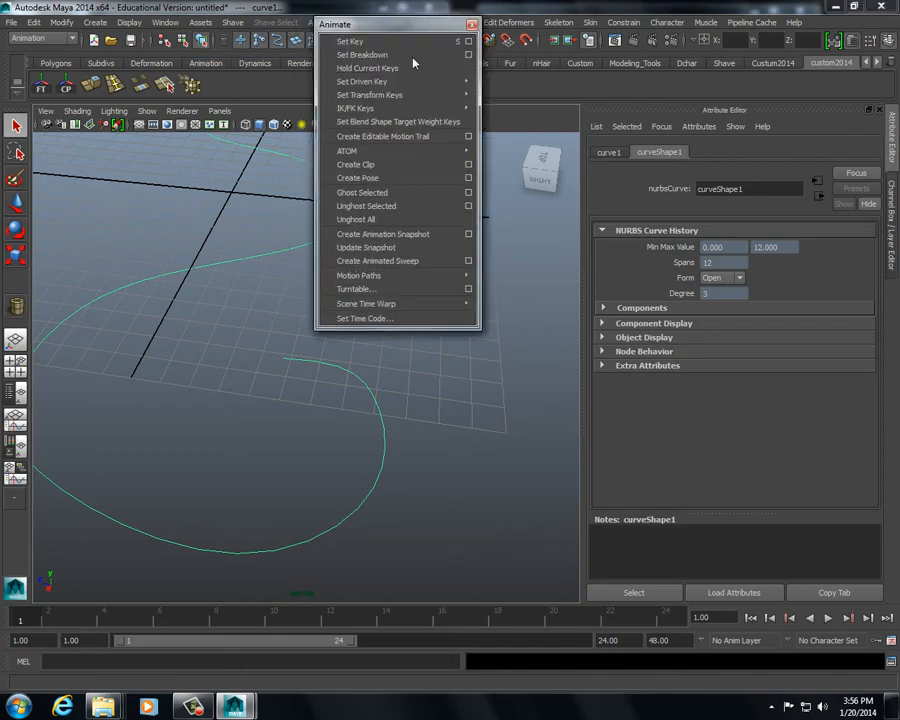
drag(420, 22, 605, 177)
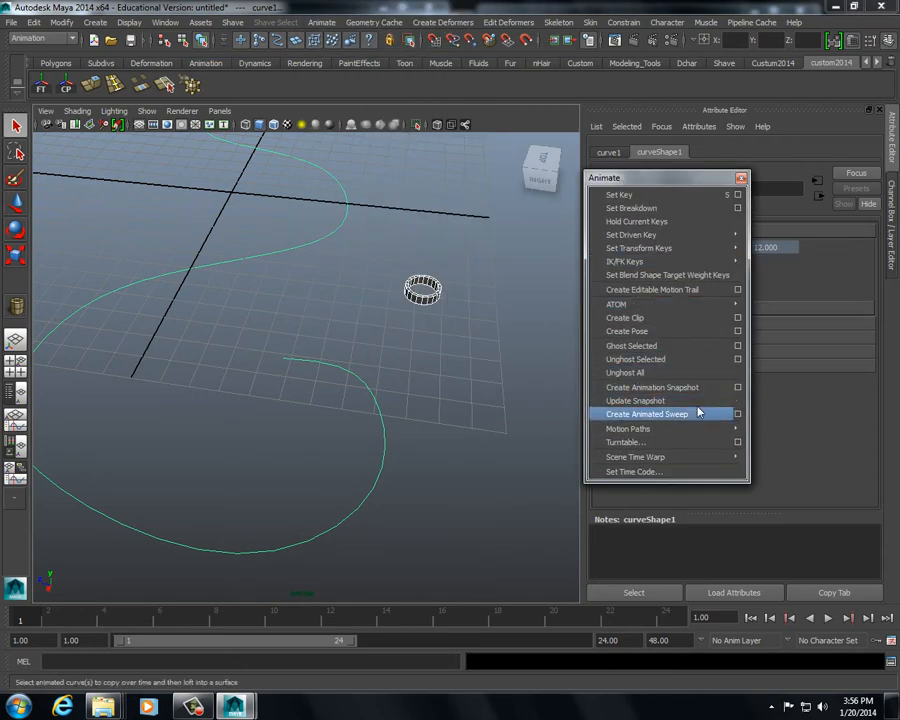
mouse_move(679, 430)
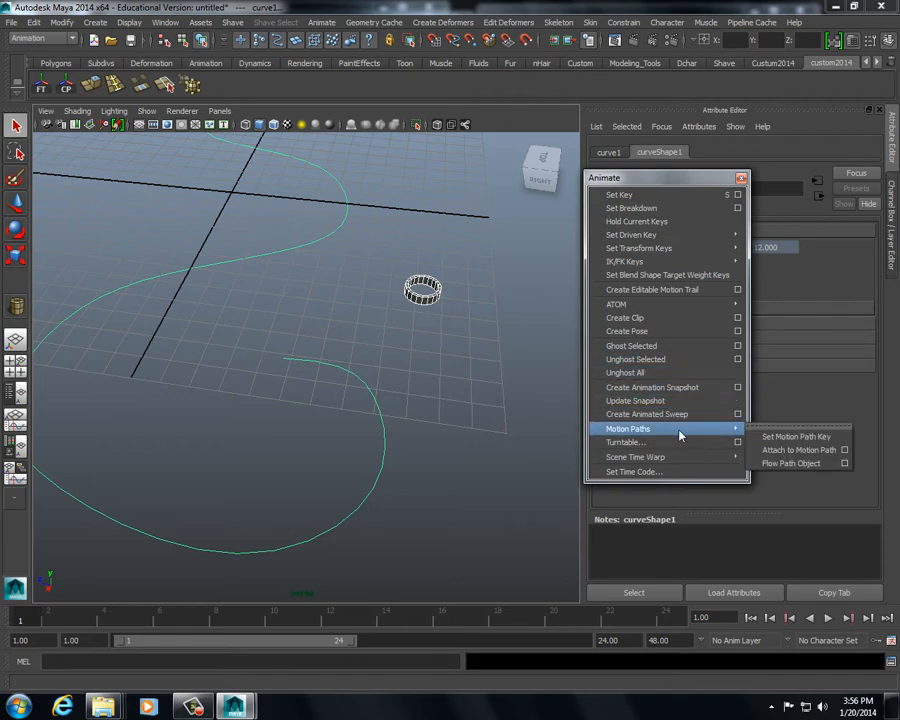
click(805, 452)
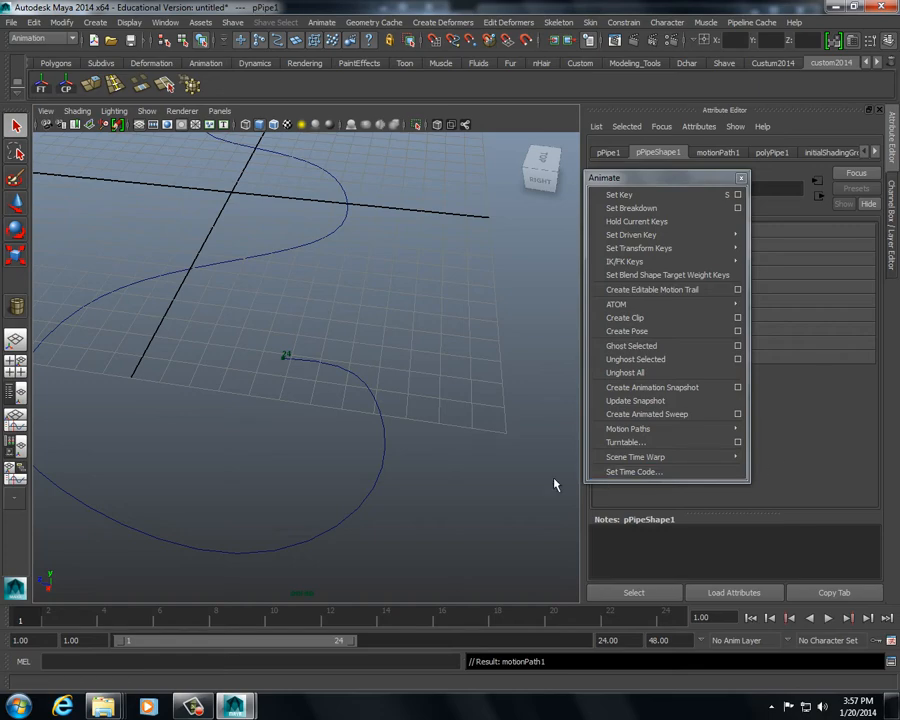
- Scrub through the timeline to preview the pipe travelling along the curve, stopping at frame 10
alt+drag(164, 186, 385, 250)
drag(22, 613, 358, 611)
alt+middle_drag(373, 474, 79, 484)
alt+drag(79, 484, 394, 569)
drag(375, 625, 279, 631)
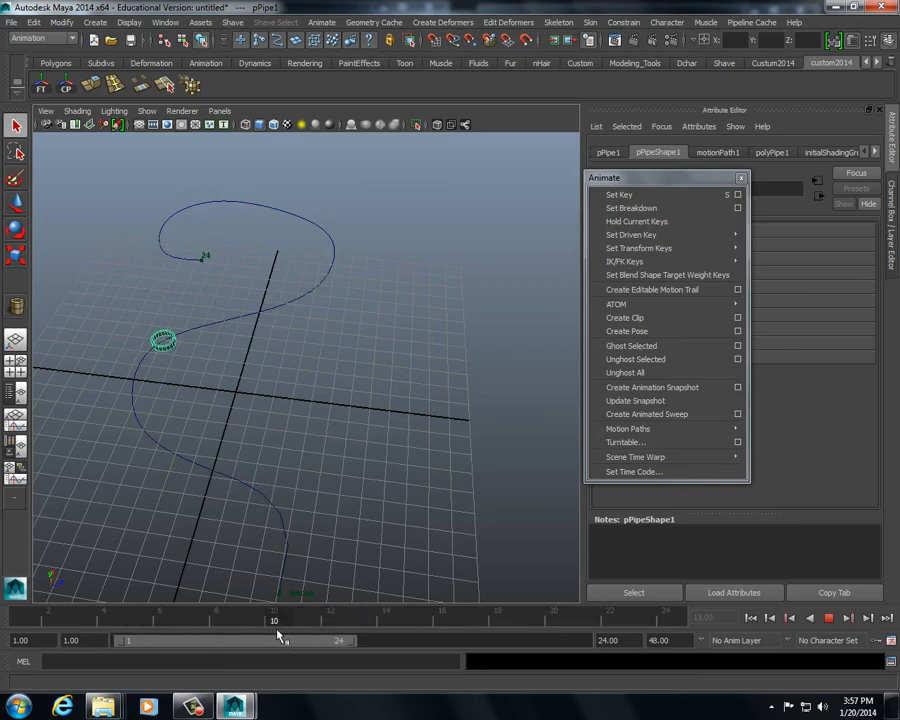
- Raise two neighbouring control vertices in the middle of the curve to form a tall hump, the second about 3.2 cm up
click(212, 471)
right_drag(408, 443, 301, 426)
alt+drag(301, 426, 211, 388)
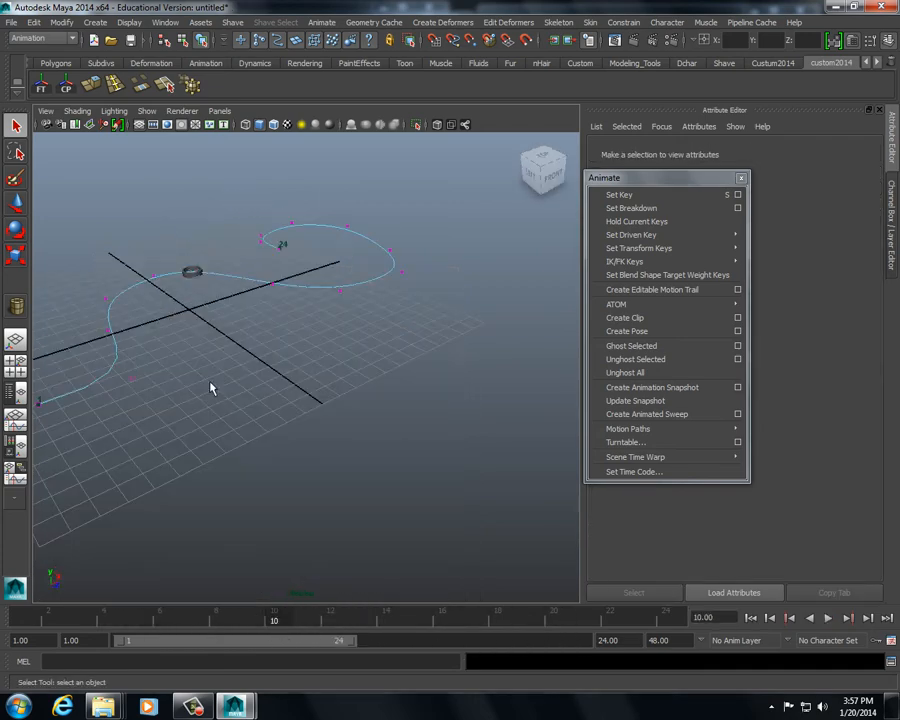
click(193, 266)
key(w)
drag(194, 270, 178, 196)
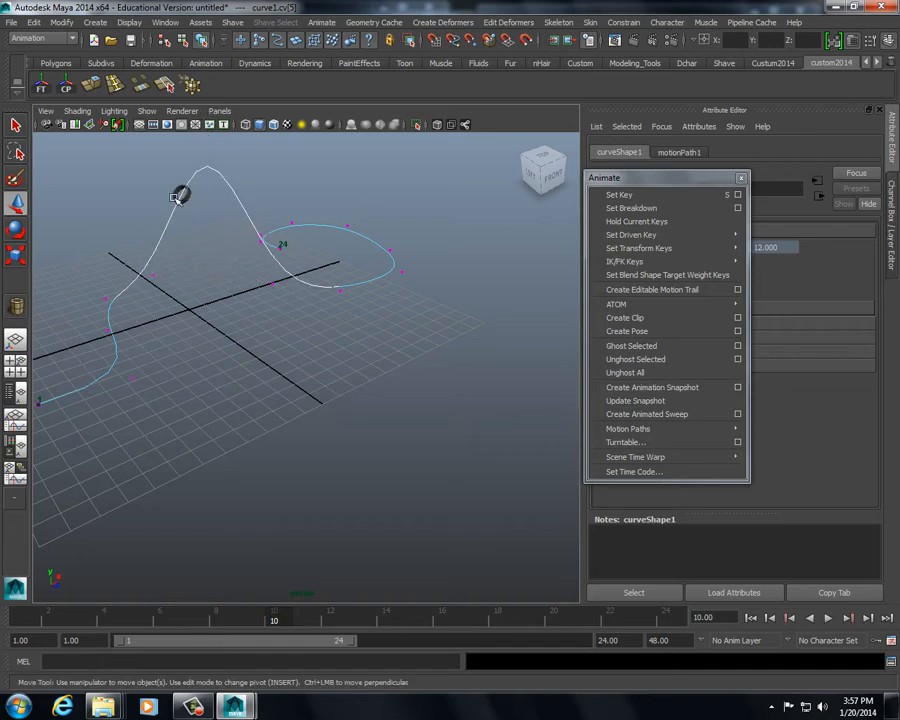
click(153, 275)
drag(152, 275, 100, 218)
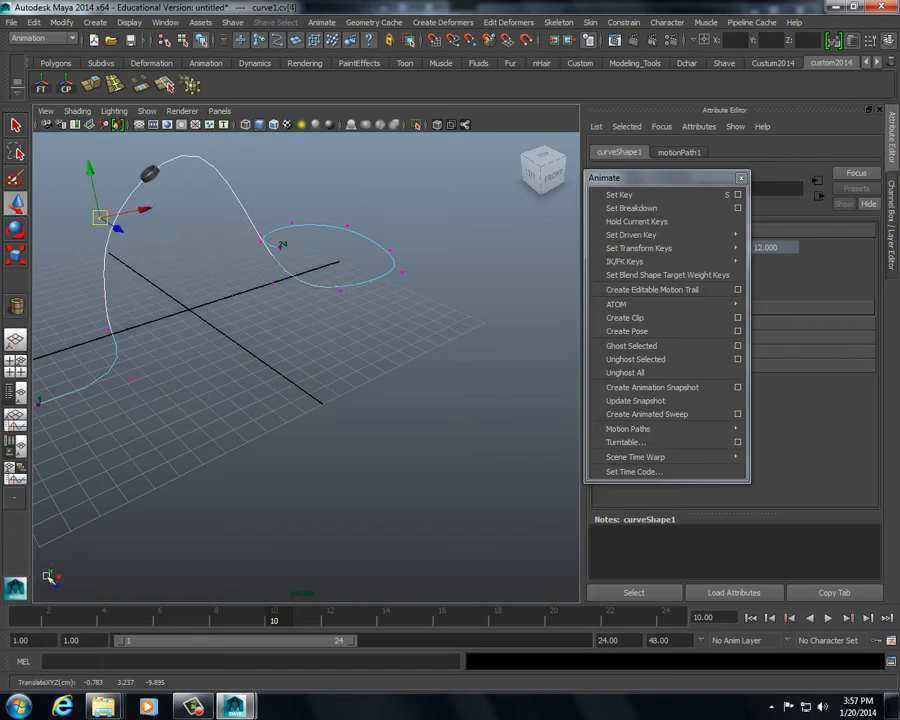
- Play and scrub the animation to check the pipe's travel over the raised hump, returning to frame 1
key(alt+v)
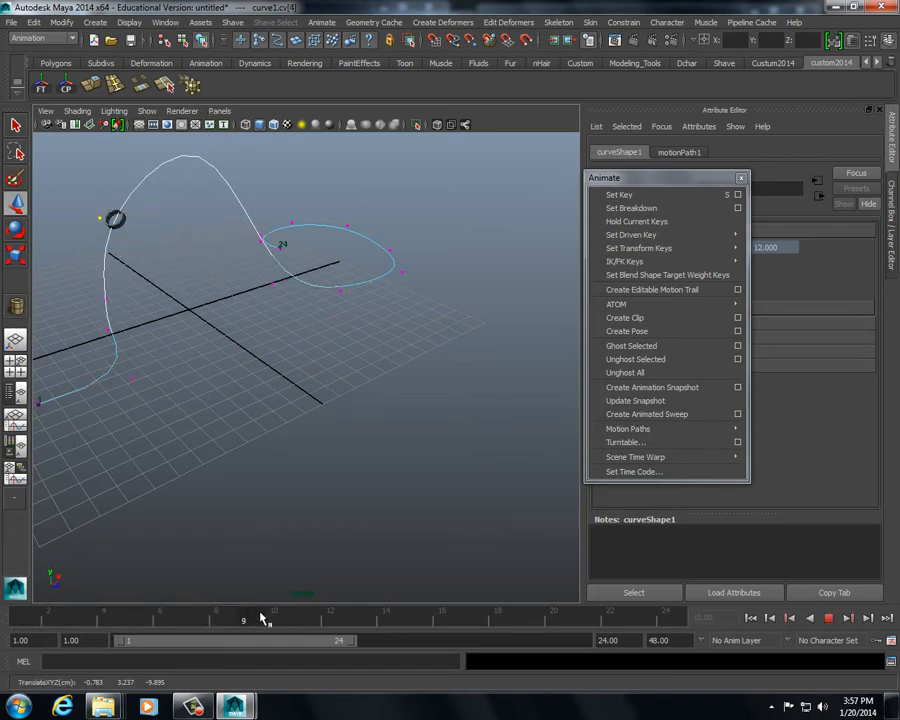
drag(261, 619, 301, 618)
alt+drag(275, 500, 3, 610)
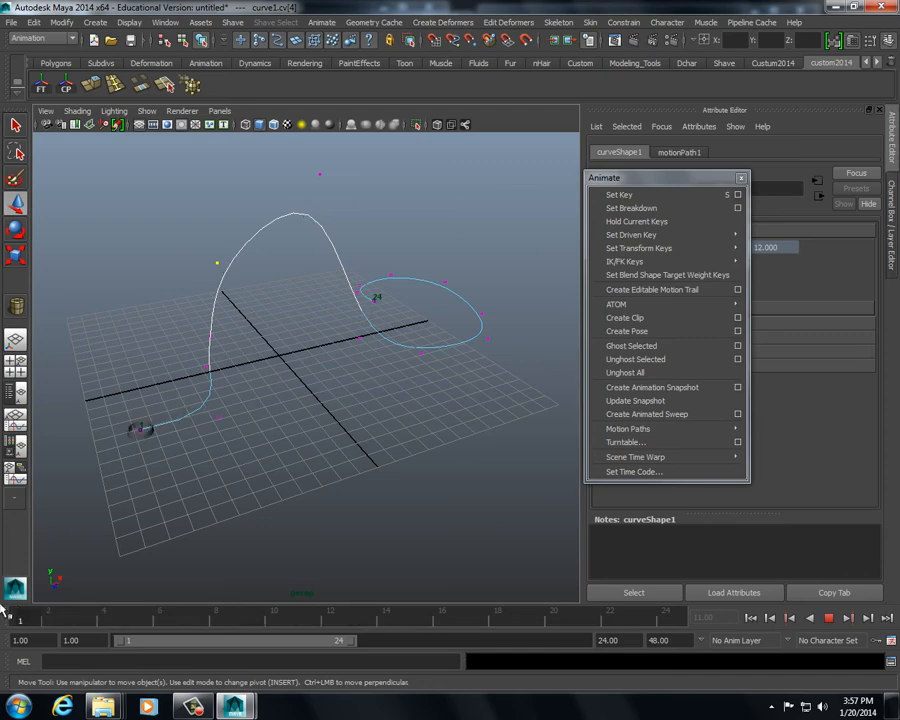
- Set the animation end time to 100 and extend the playback range to frames 1 to 100
double_click(662, 640)
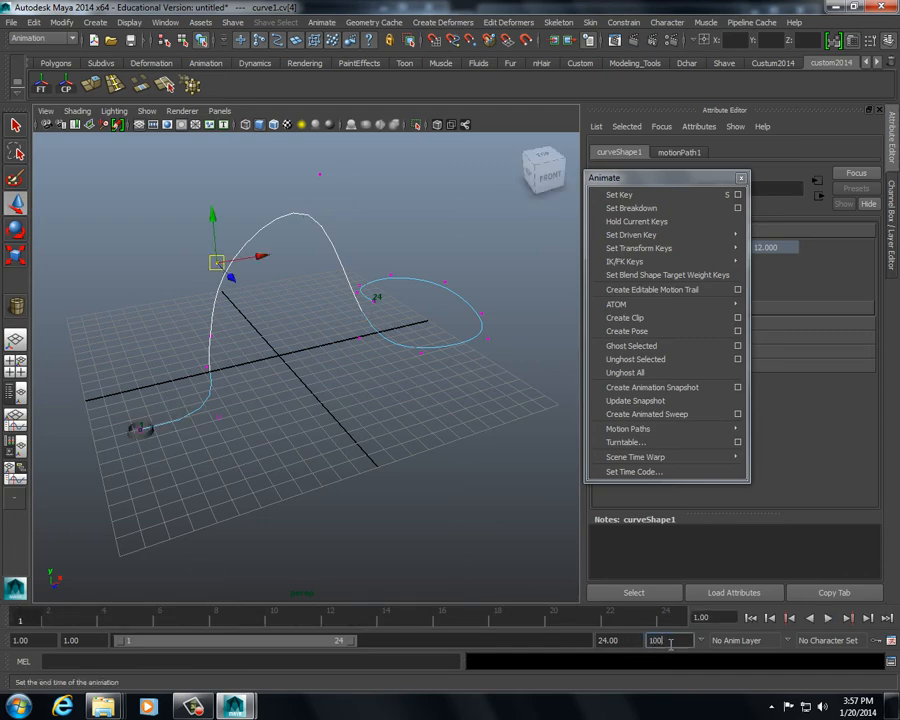
text(100)
key(Return)
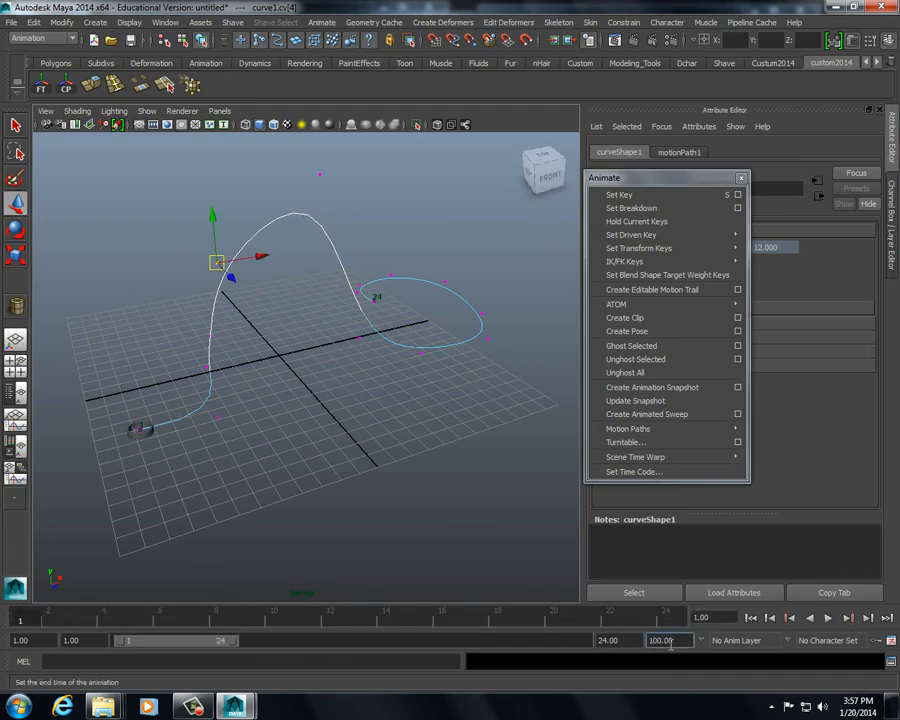
double_click(241, 640)
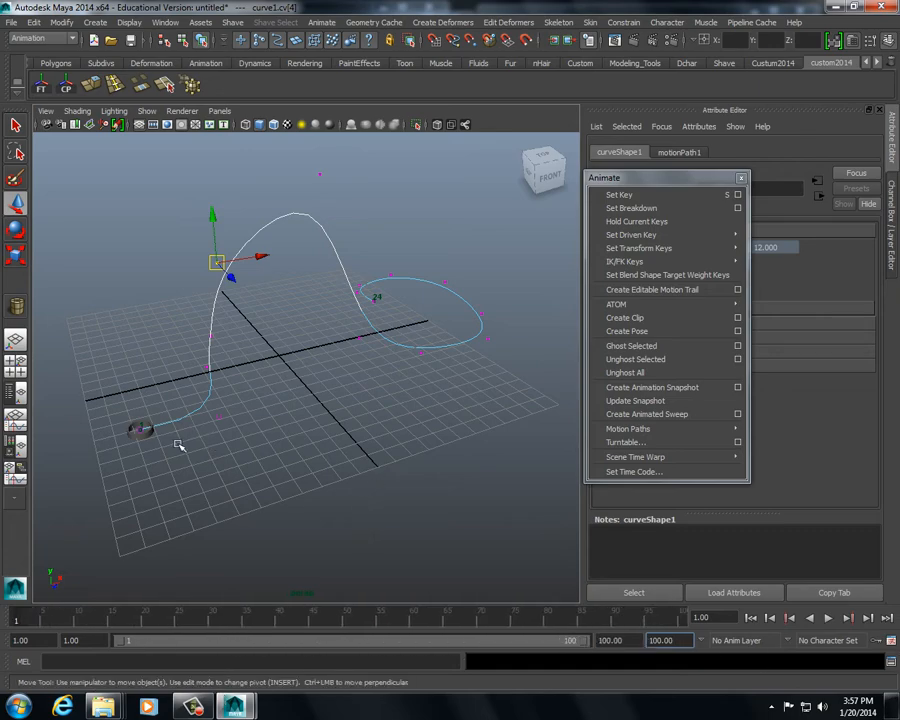
- Duplicate the pipe at the start of the curve and delete the original attached to the motion path
click(141, 429)
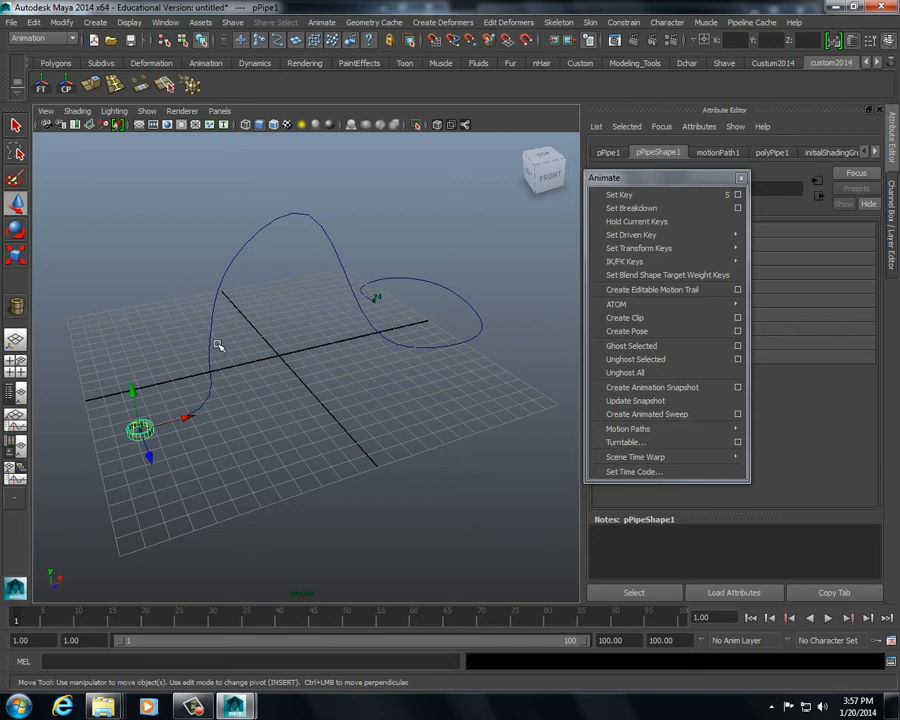
key(ctrl+d)
drag(147, 433, 150, 433)
key(Delete)
- Rotate the duplicated pipe upright so its opening faces along the start of the curve
drag(201, 375, 305, 411)
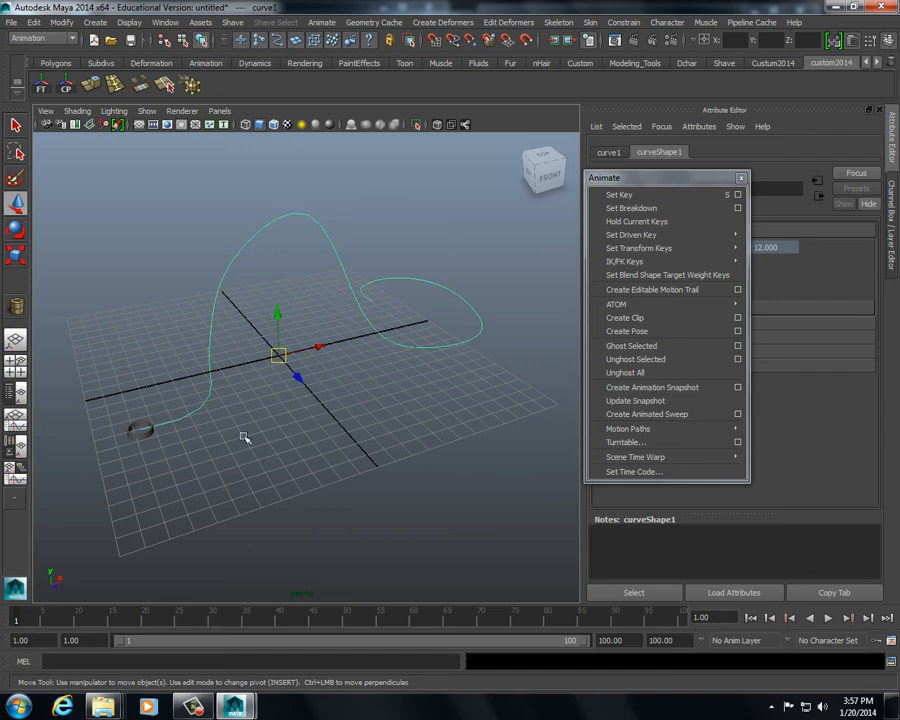
click(178, 467)
drag(146, 431, 150, 434)
key(e)
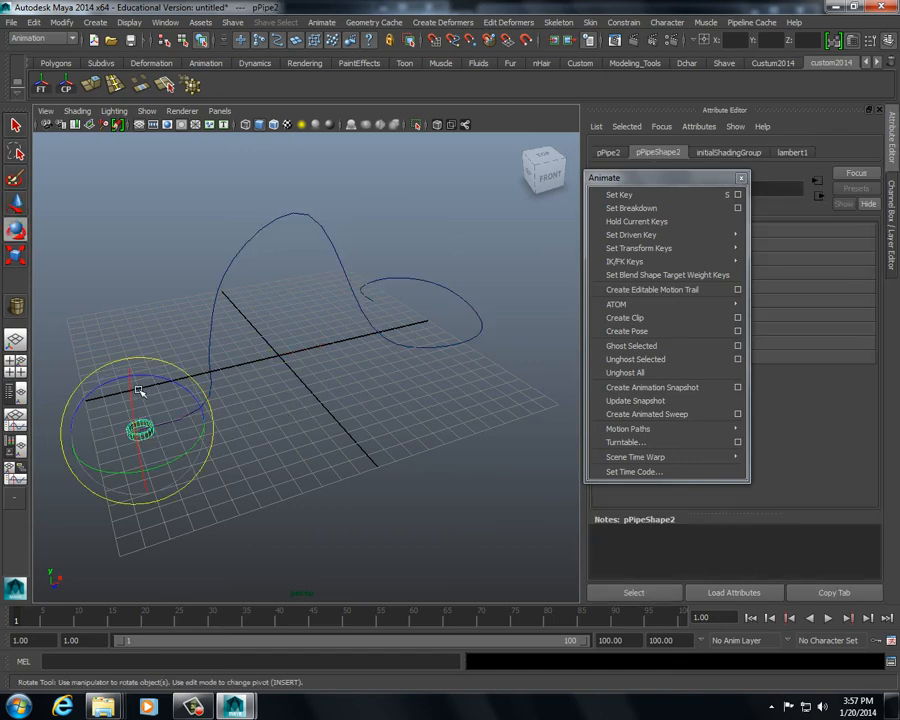
drag(160, 384, 228, 476)
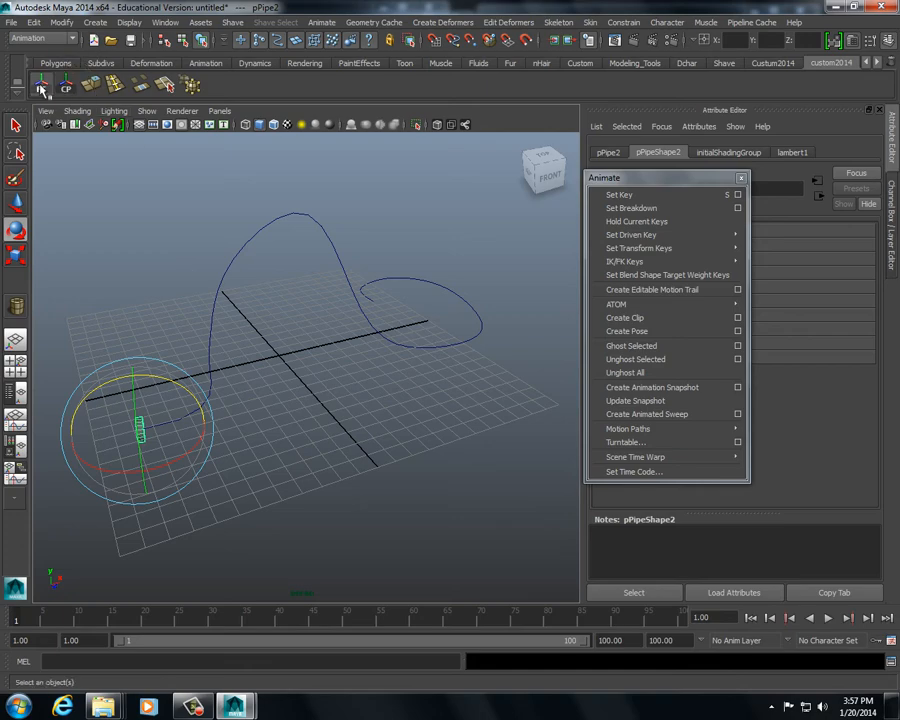
click(207, 358)
alt+middle_drag(166, 461, 229, 418)
alt+right_drag(229, 418, 285, 485)
alt+drag(285, 485, 264, 510)
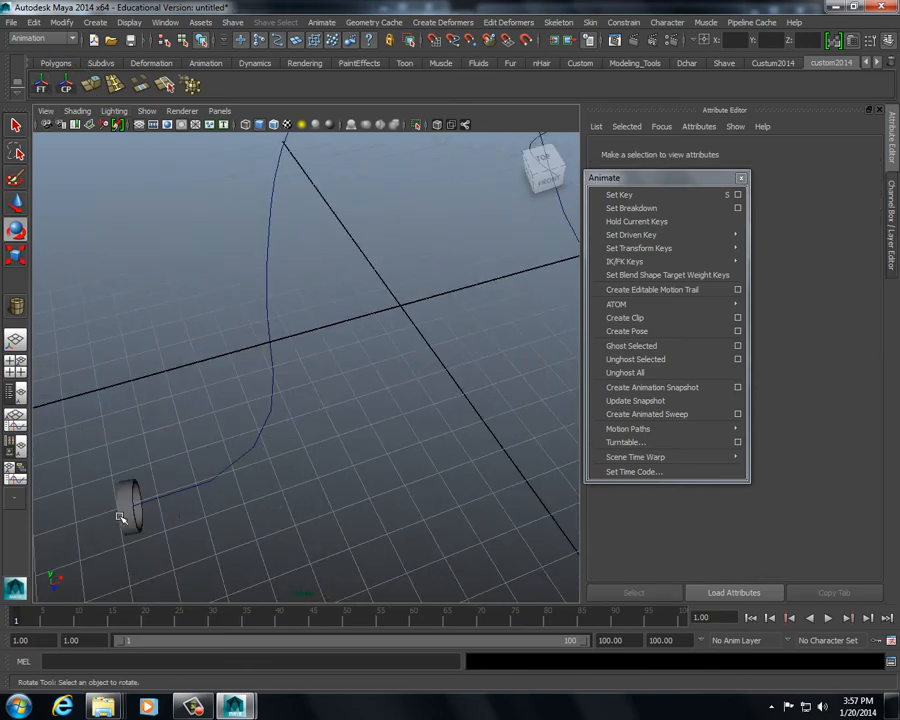
- Attach the rotated pipe to the curve as a motion path
click(130, 513)
drag(194, 464, 224, 500)
key(ctrl+z)
shift+click(242, 456)
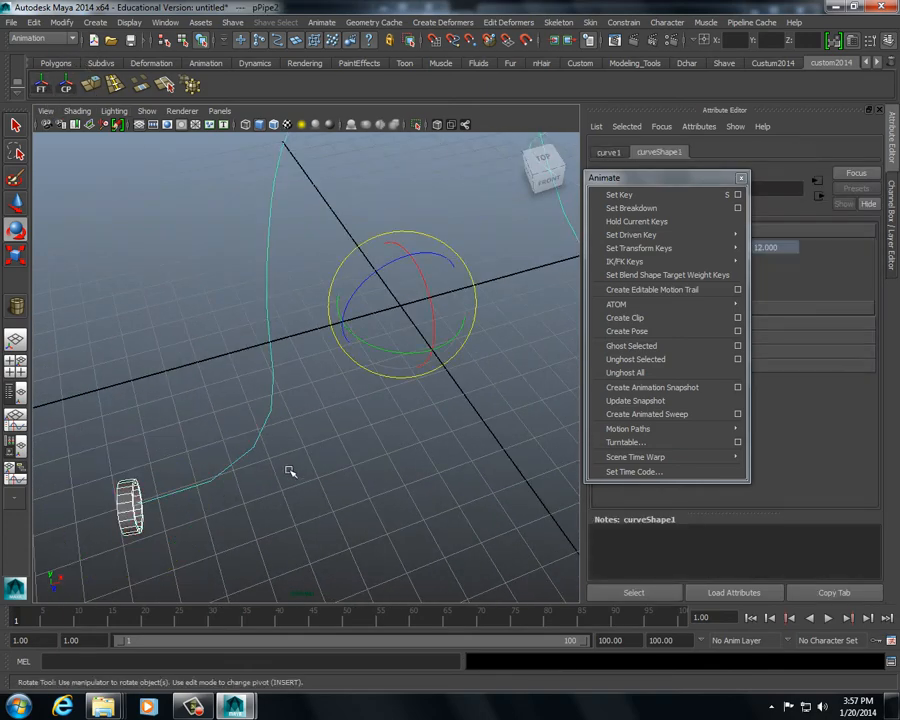
mouse_move(728, 433)
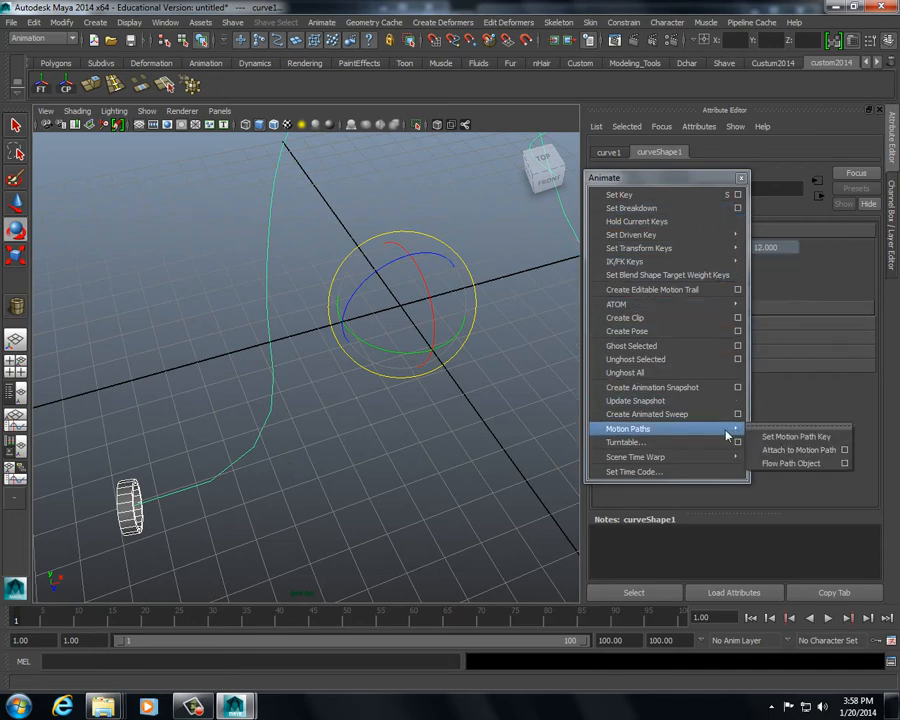
click(800, 426)
drag(775, 440, 495, 417)
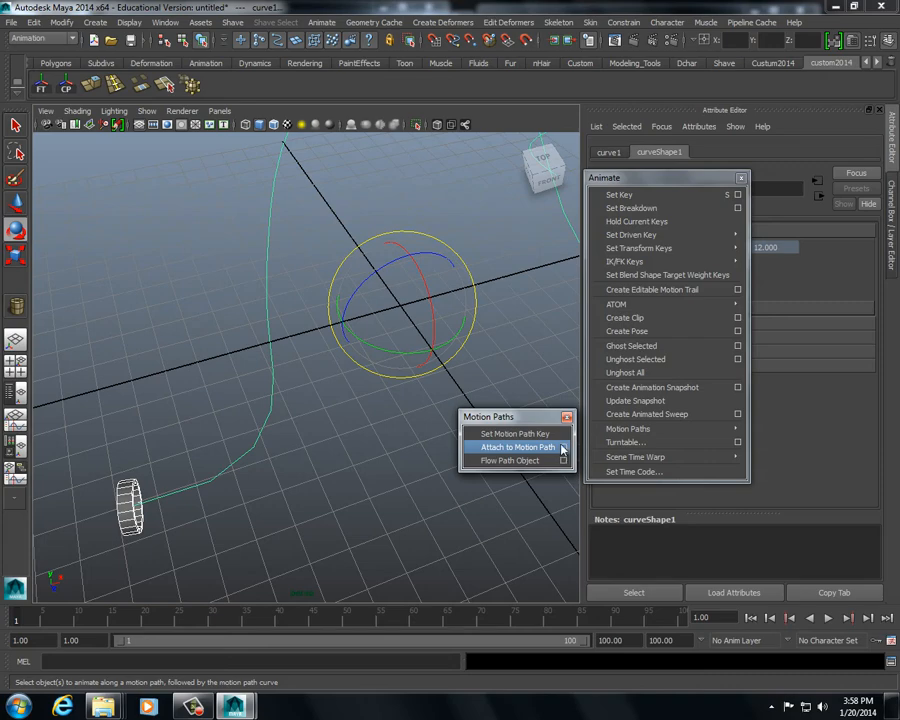
click(536, 450)
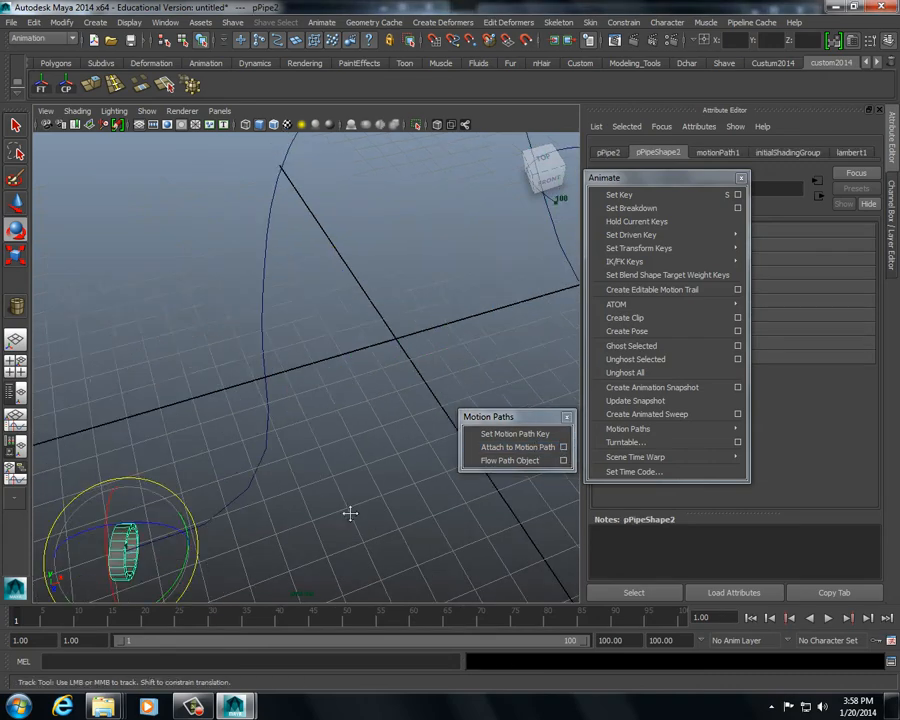
- Scrub and play the animation to check the pipe's travel along the whole curve, ending at frame 1
alt+drag(350, 512, 172, 550)
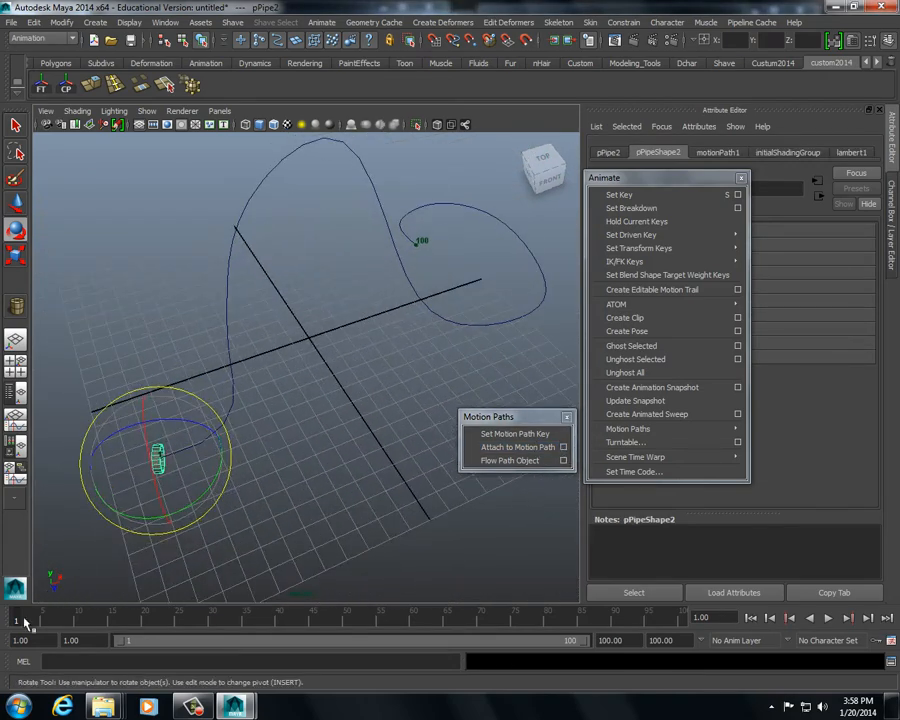
drag(26, 622, 313, 606)
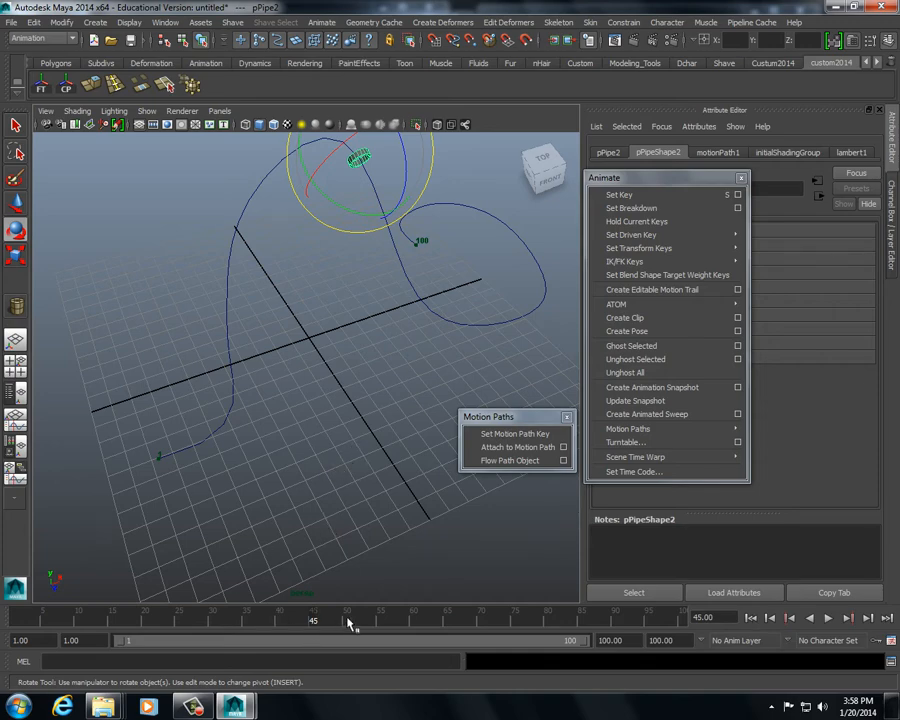
key(alt+v)
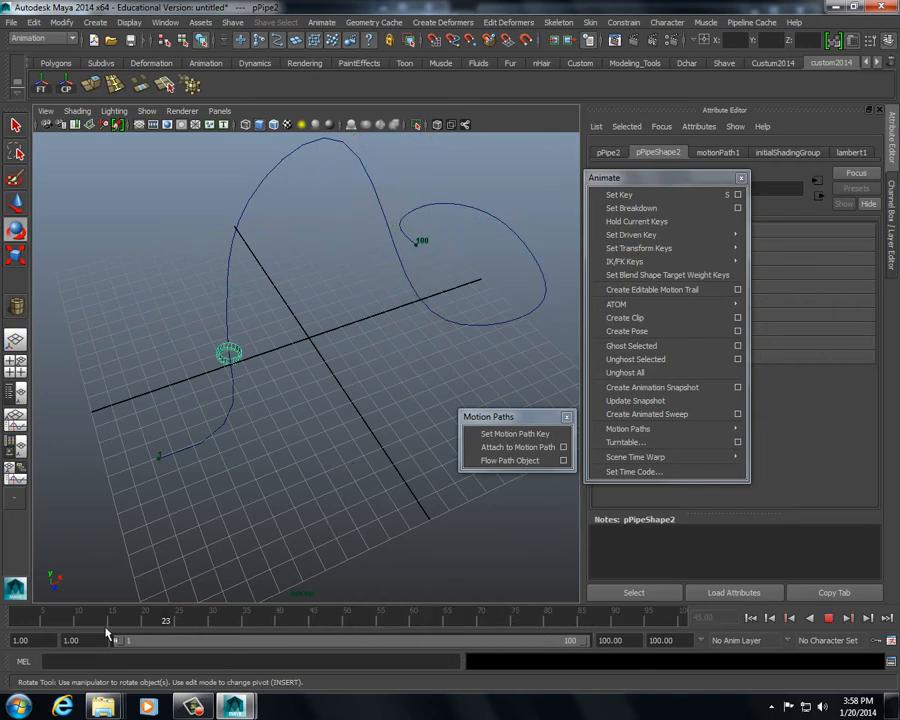
drag(105, 627, 3, 627)
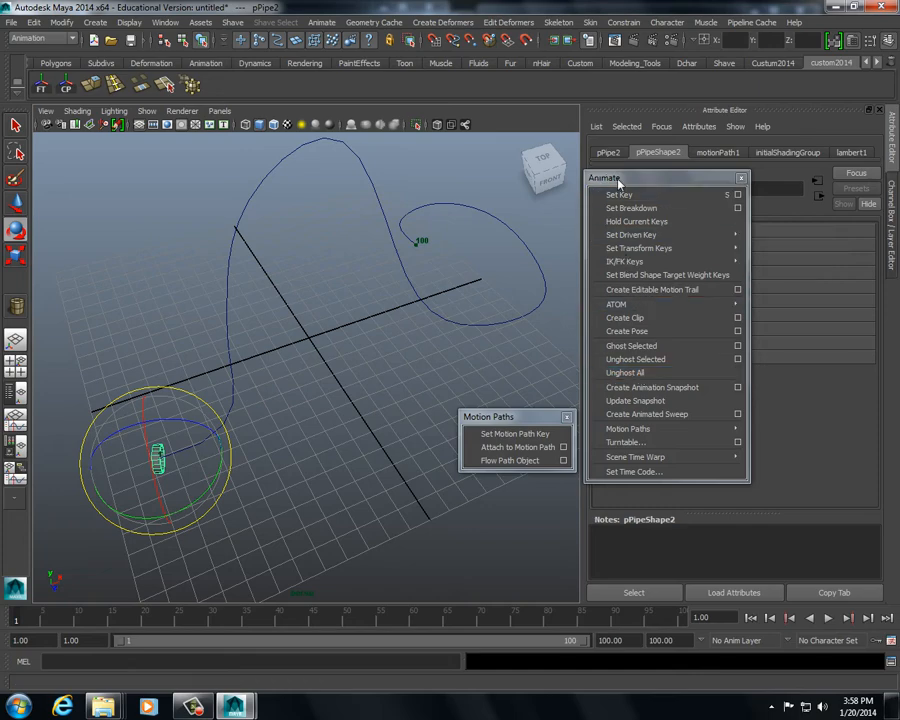
- Create an animation snapshot of the pipe along the curve using the Time Slider range and an increment of 1
click(670, 389)
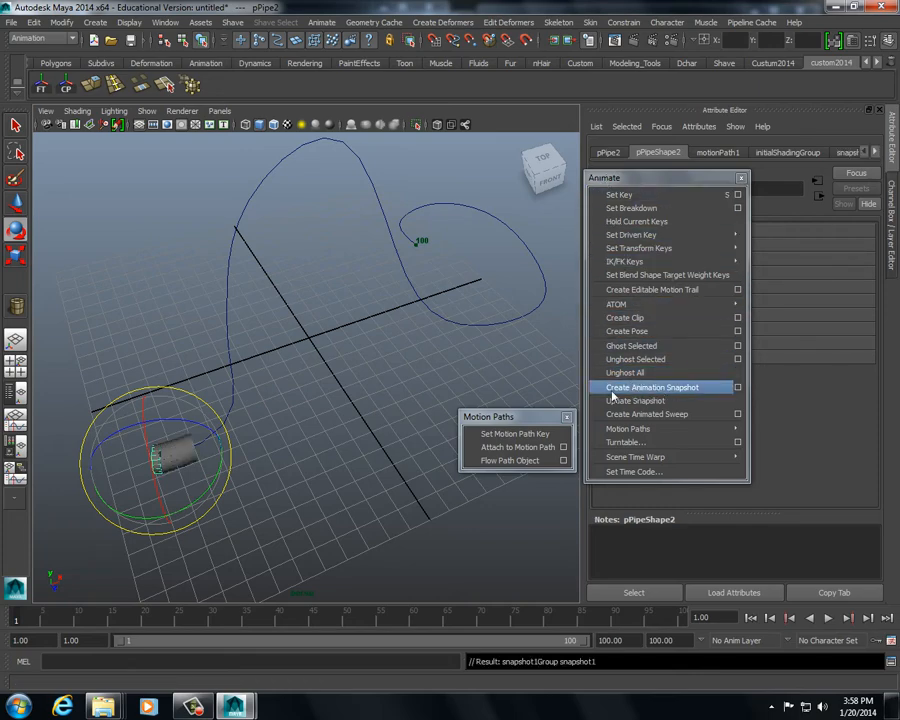
key(ctrl+z)
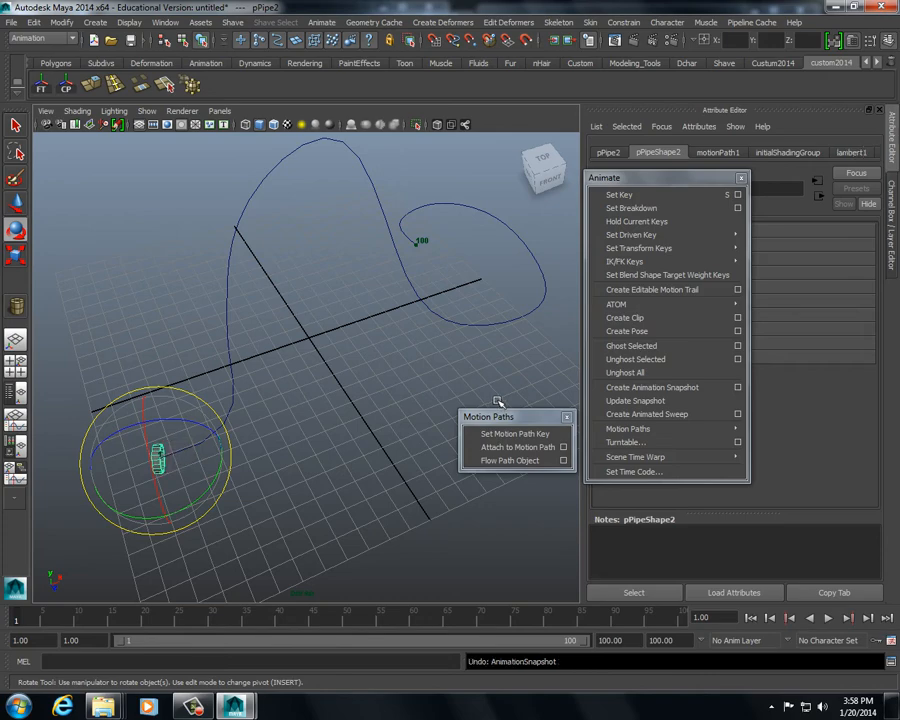
click(738, 388)
click(729, 149)
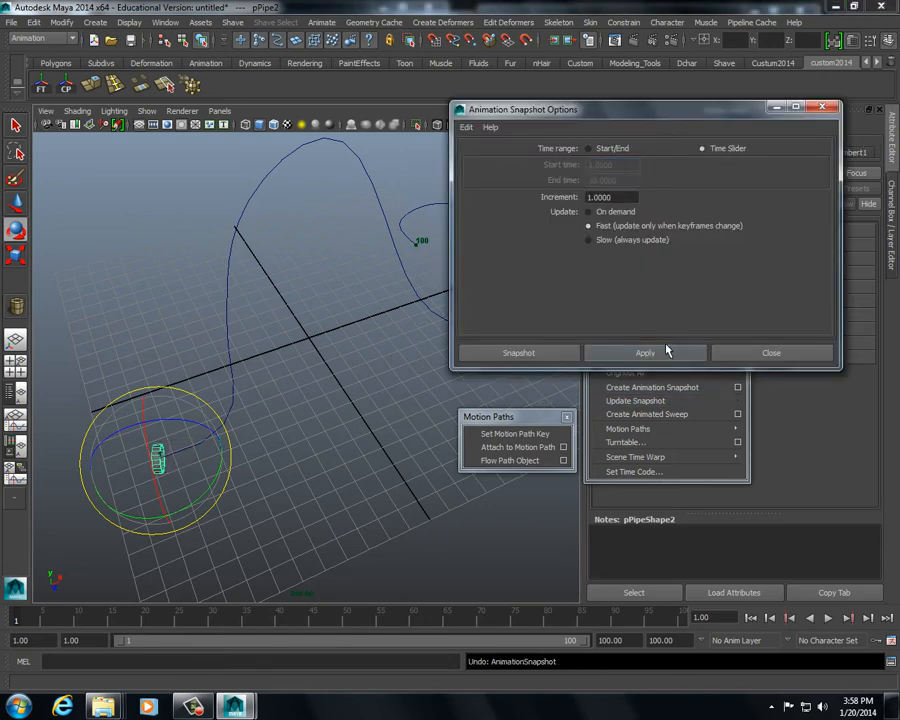
alt+drag(394, 364, 530, 368)
alt+middle_drag(272, 378, 240, 387)
alt+drag(240, 387, 153, 400)
alt+middle_drag(153, 400, 169, 392)
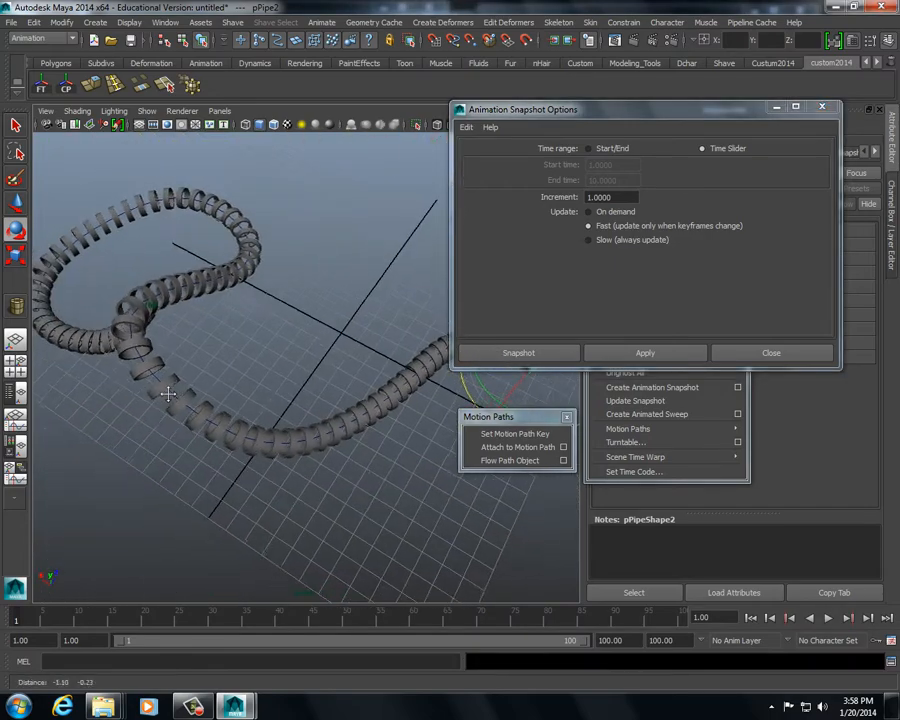
alt+right_drag(169, 392, 221, 403)
alt+drag(222, 403, 288, 387)
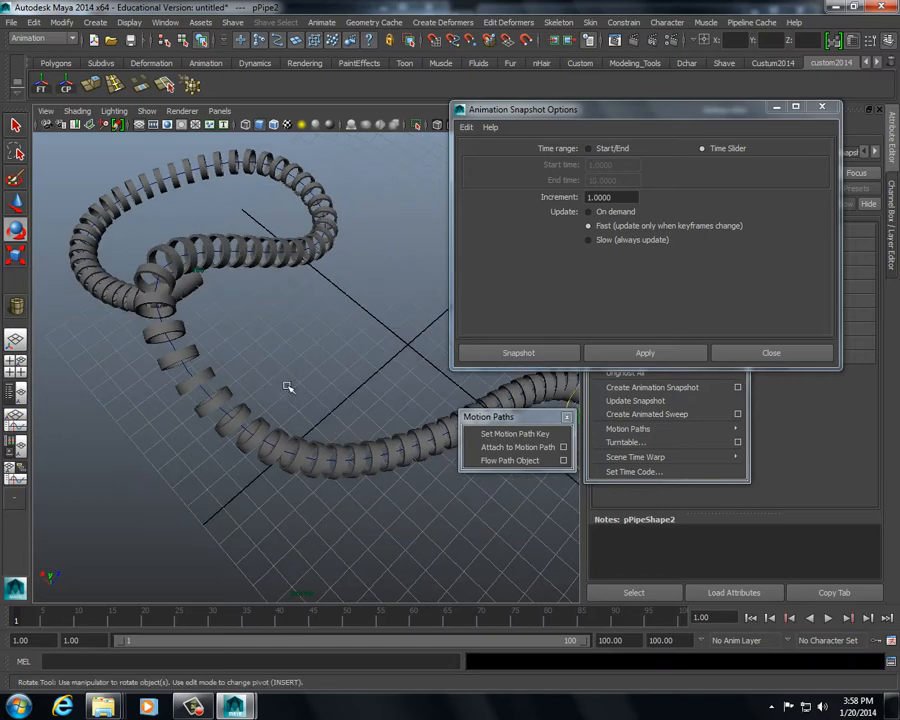
- Try moving one of the curve's control vertices to reshape the snapshot chain, and undo the move
click(207, 396)
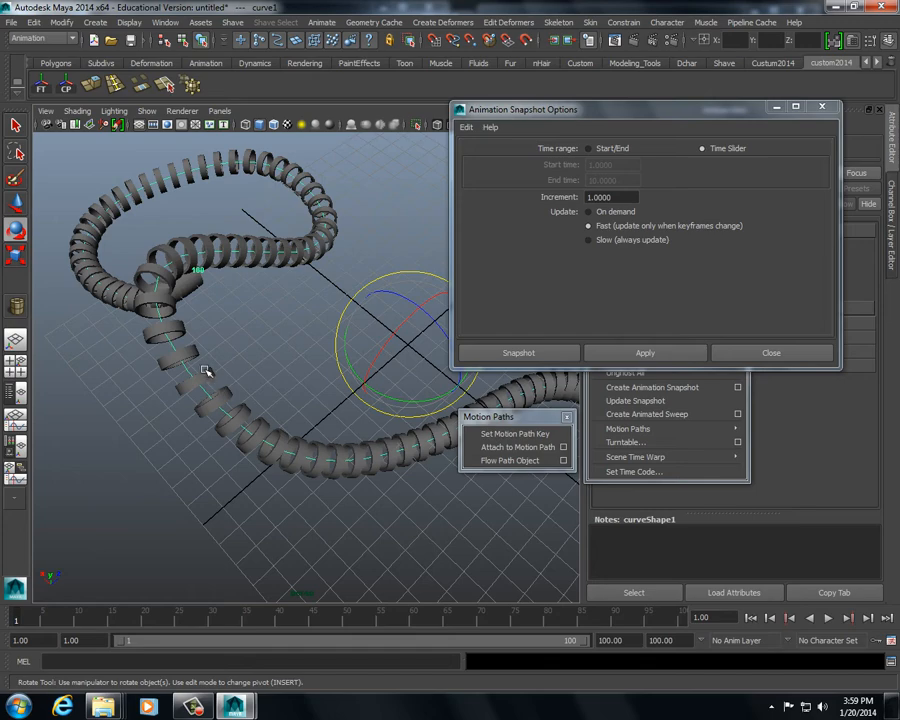
alt+drag(266, 346, 247, 335)
click(217, 300)
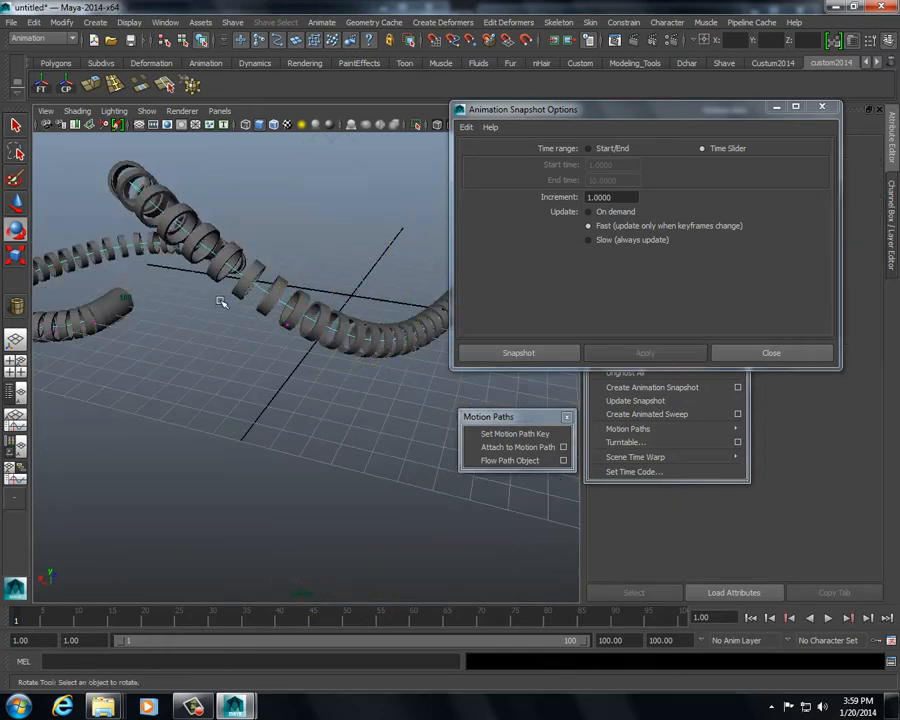
click(177, 260)
key(w)
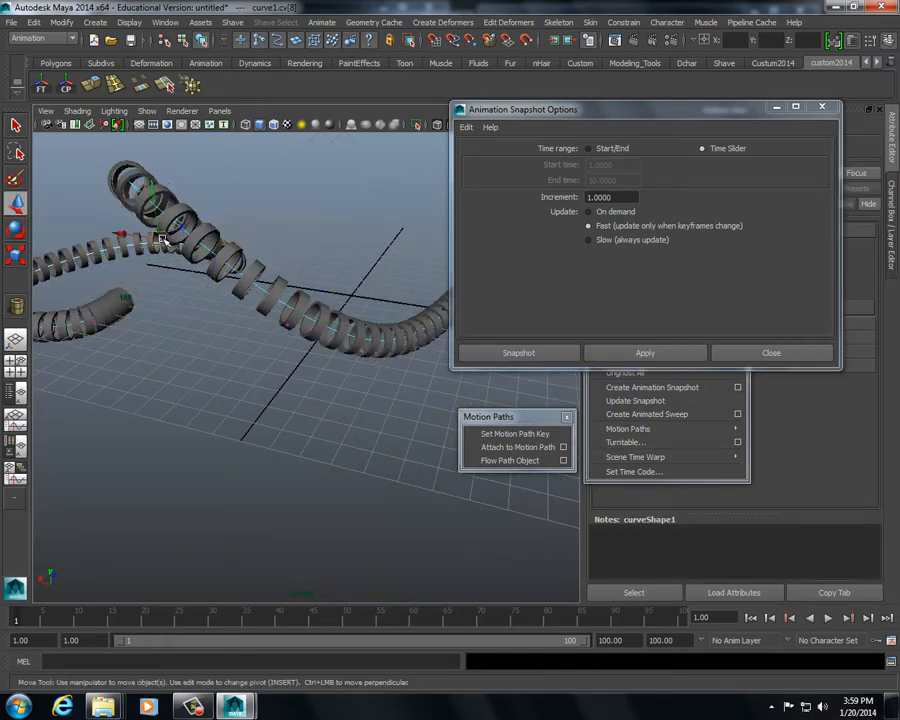
drag(300, 133, 285, 145)
key(ctrl+z)
- Examine the spacing of the pipe copies along the curve from several angles
alt+drag(179, 328, 272, 339)
alt+right_drag(272, 339, 224, 347)
alt+drag(224, 347, 379, 360)
alt+drag(192, 353, 110, 334)
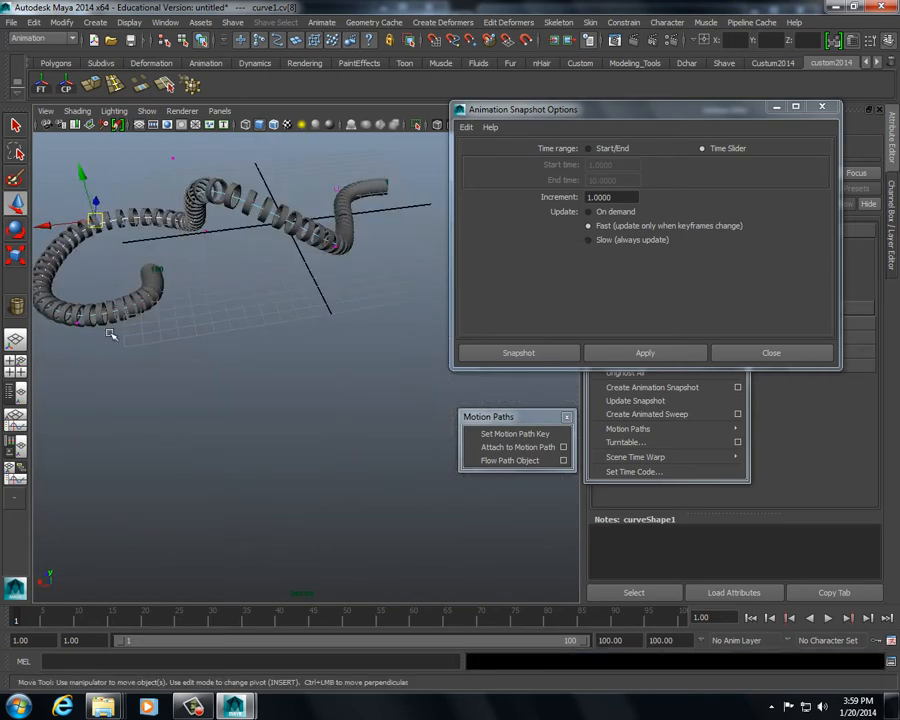
alt+drag(363, 267, 207, 409)
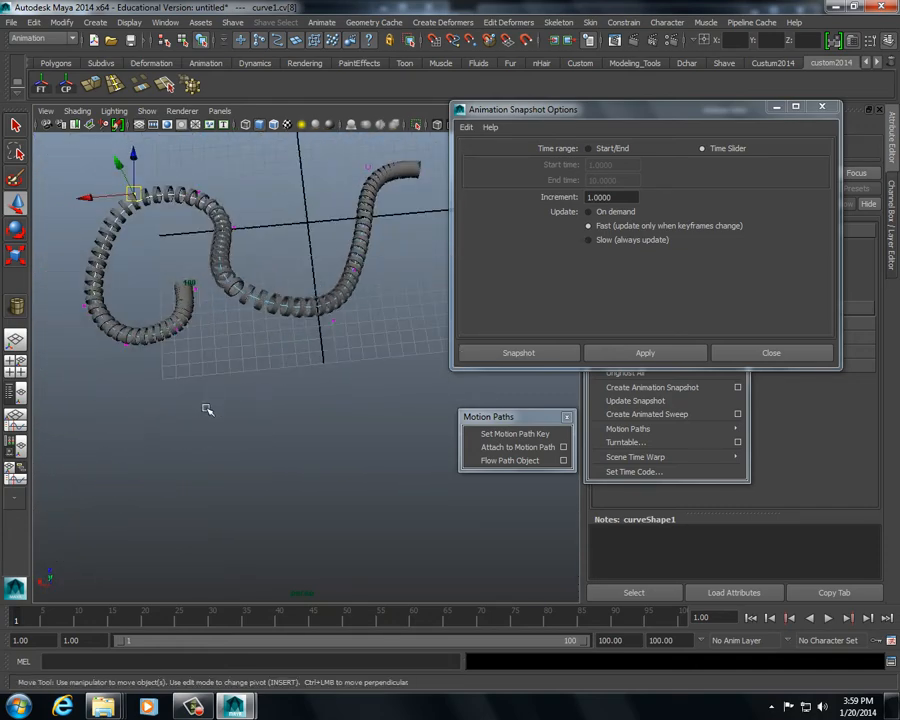
alt+right_drag(207, 409, 345, 400)
alt+middle_drag(345, 400, 217, 380)
alt+drag(217, 380, 235, 510)
alt+right_drag(235, 510, 318, 520)
alt+drag(263, 311, 211, 343)
- Undo the animation snapshot so only the original pipe remains on the motion path
key(ctrl+z)
key(ctrl+z)
key(ctrl+z)
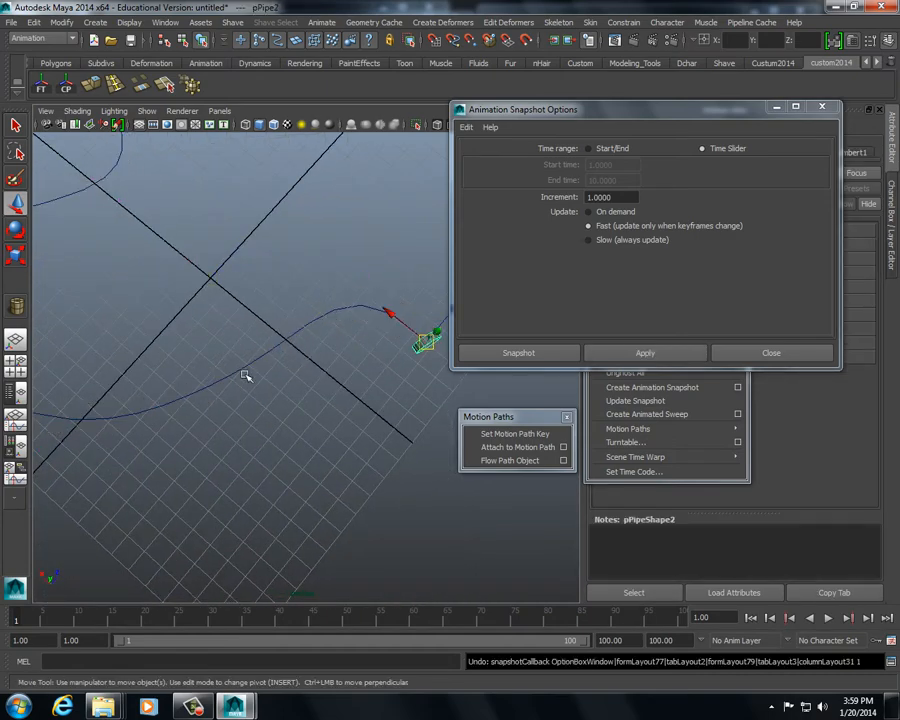
- Open the Graph Editor with the path curve selected and expand the curve's node hierarchy
click(161, 414)
alt+drag(310, 416, 217, 201)
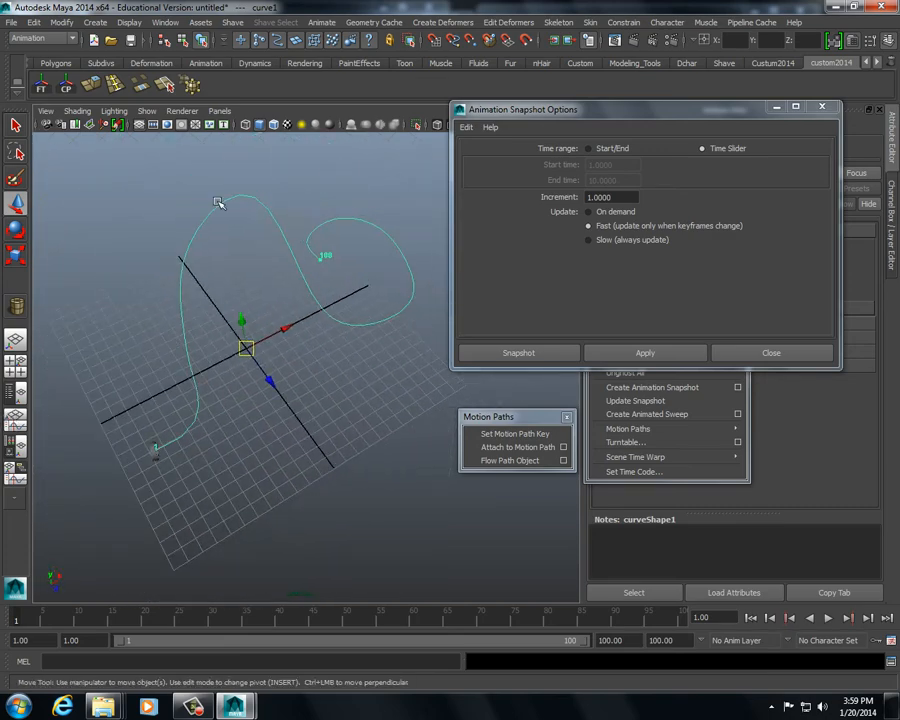
click(170, 25)
click(391, 315)
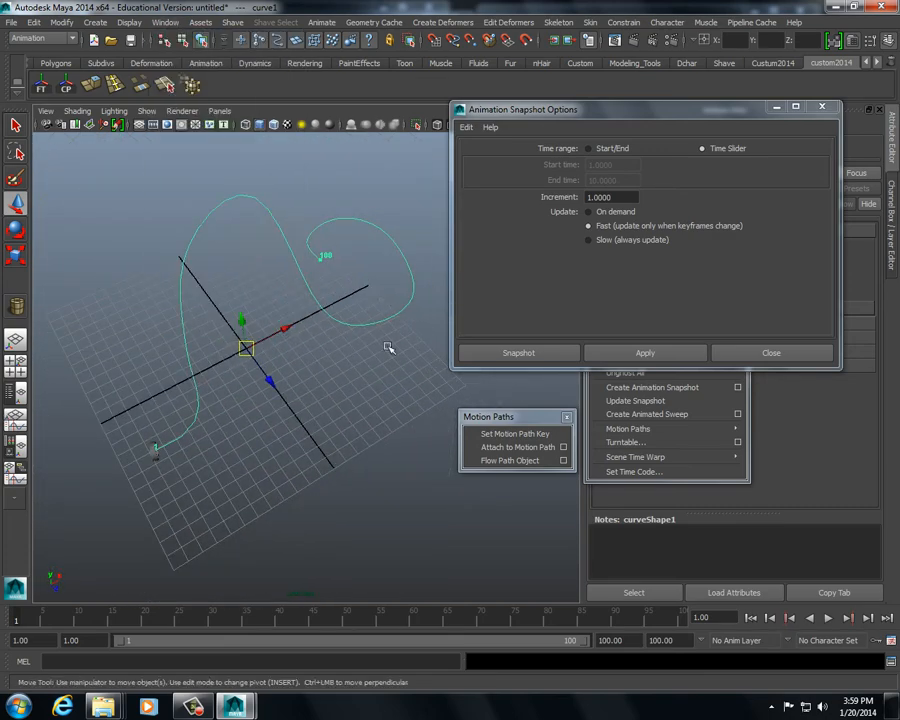
click(166, 24)
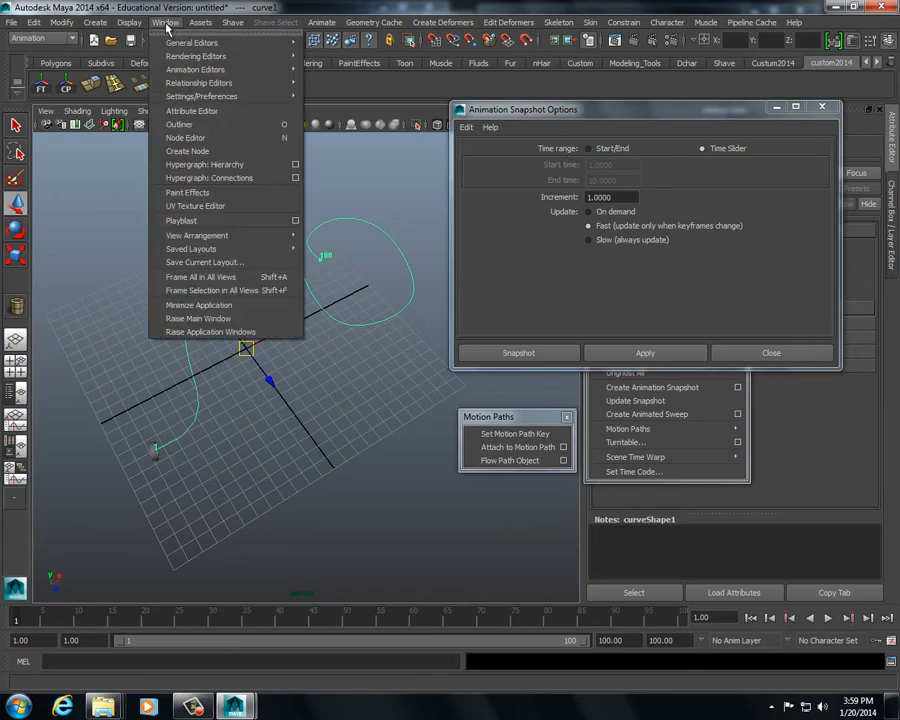
mouse_move(272, 64)
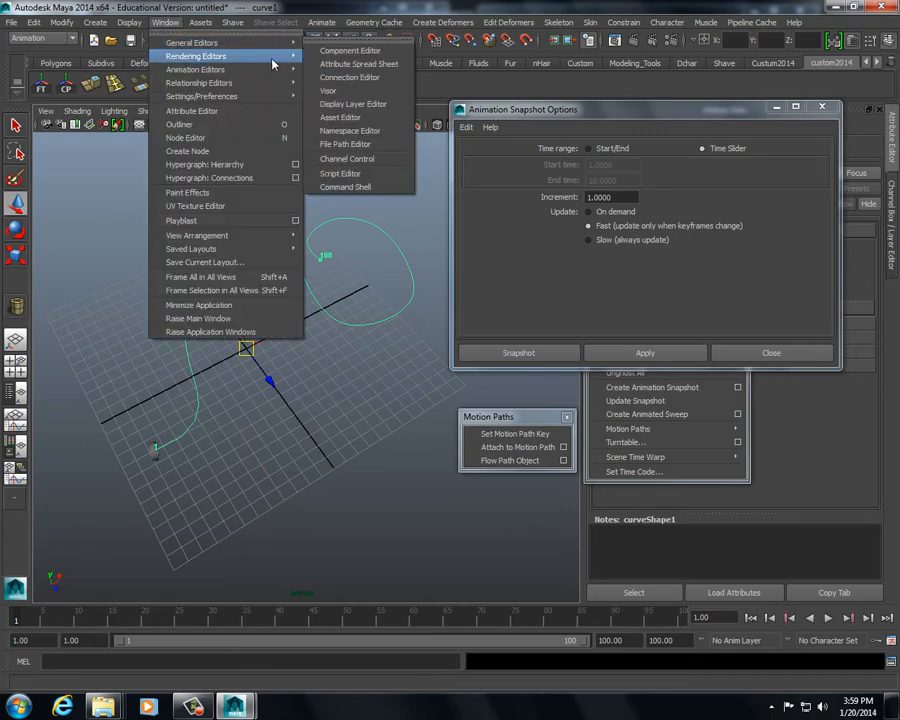
mouse_move(230, 70)
click(332, 76)
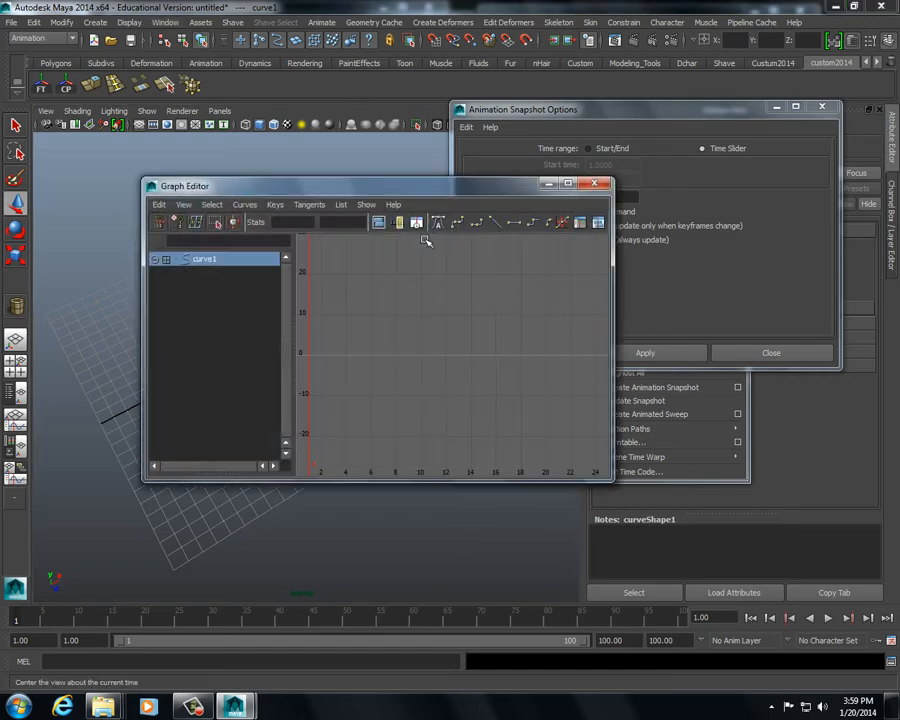
click(166, 260)
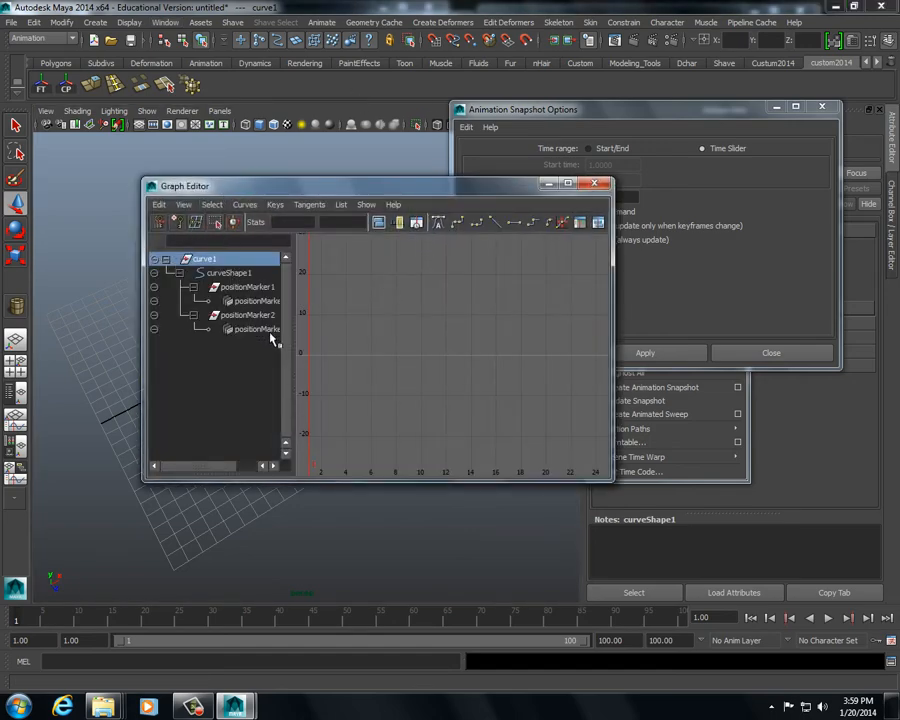
drag(277, 197, 403, 197)
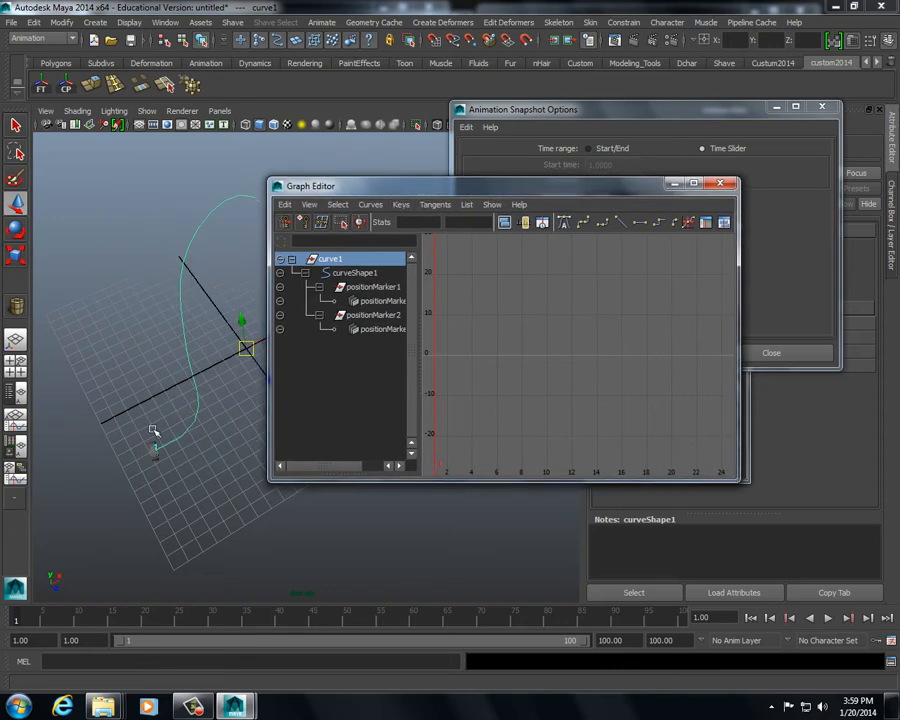
- Select the pipe and inspect its translate and rotate channels in the Graph Editor
click(153, 455)
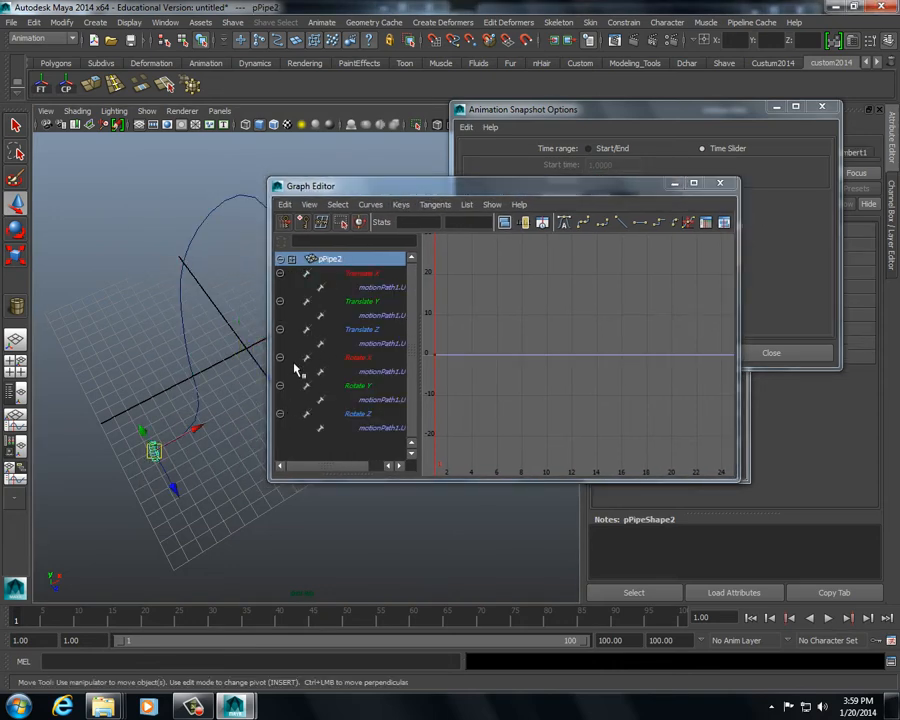
click(292, 260)
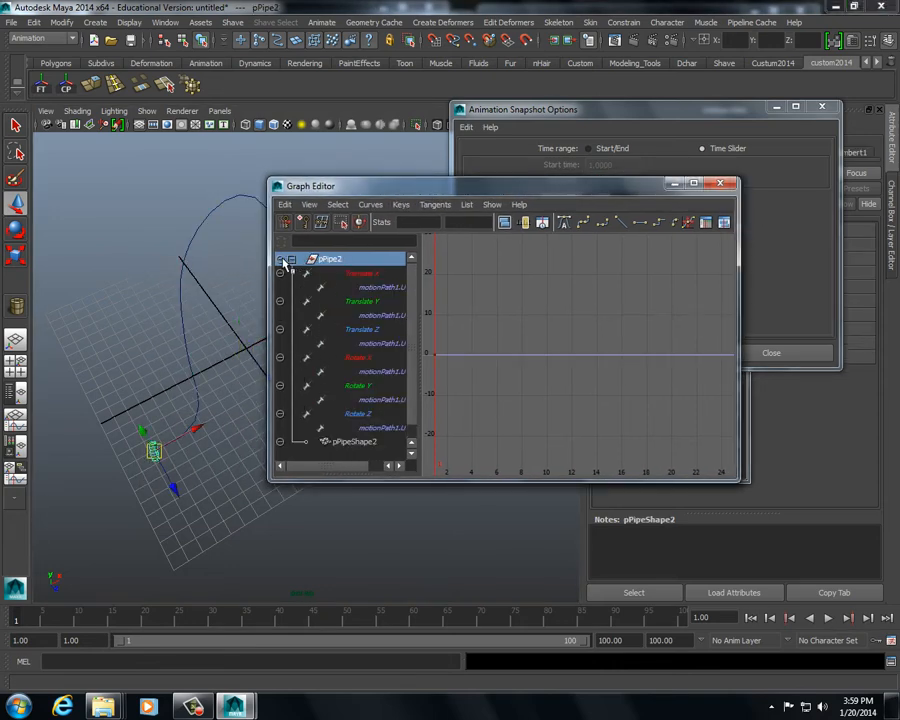
click(281, 261)
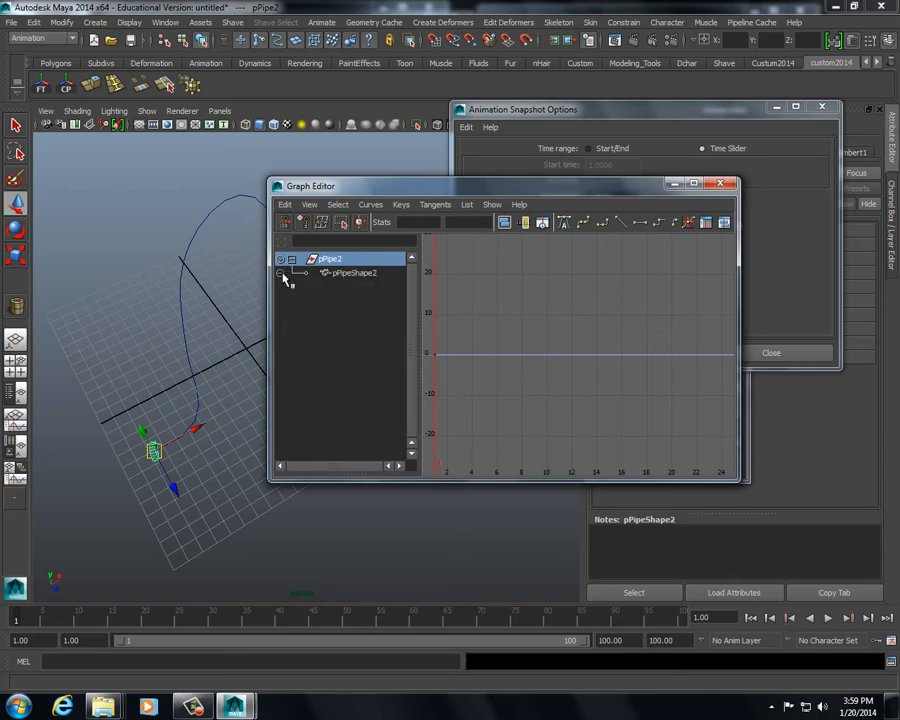
click(217, 375)
click(155, 451)
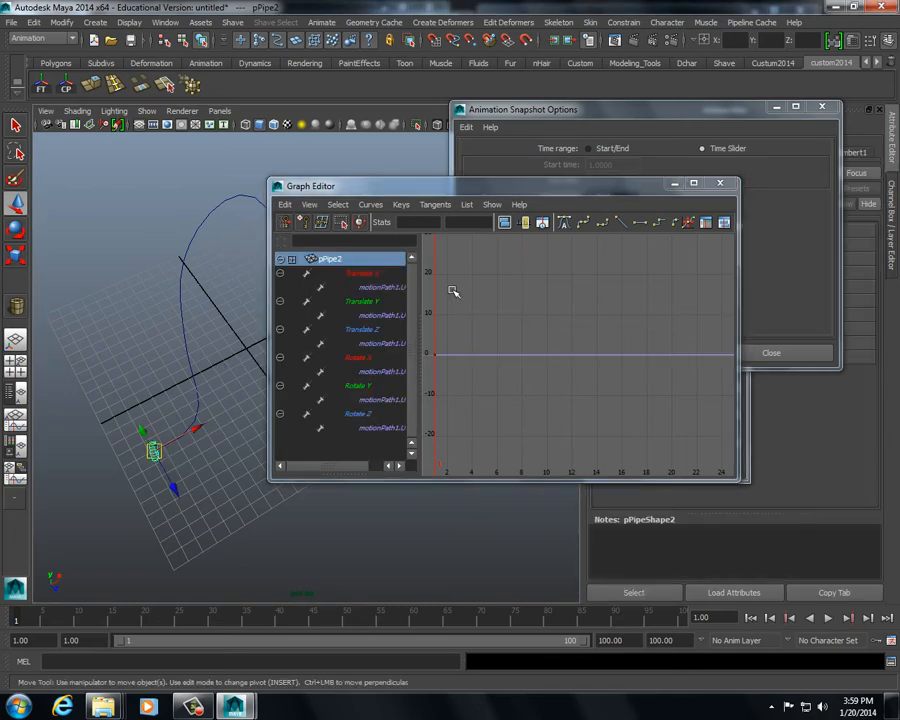
- Minimize the snapshot options, show the Channel Box, and clear the Animate menu and Graph Editor away from the pipe
click(773, 107)
key(ctrl+a)
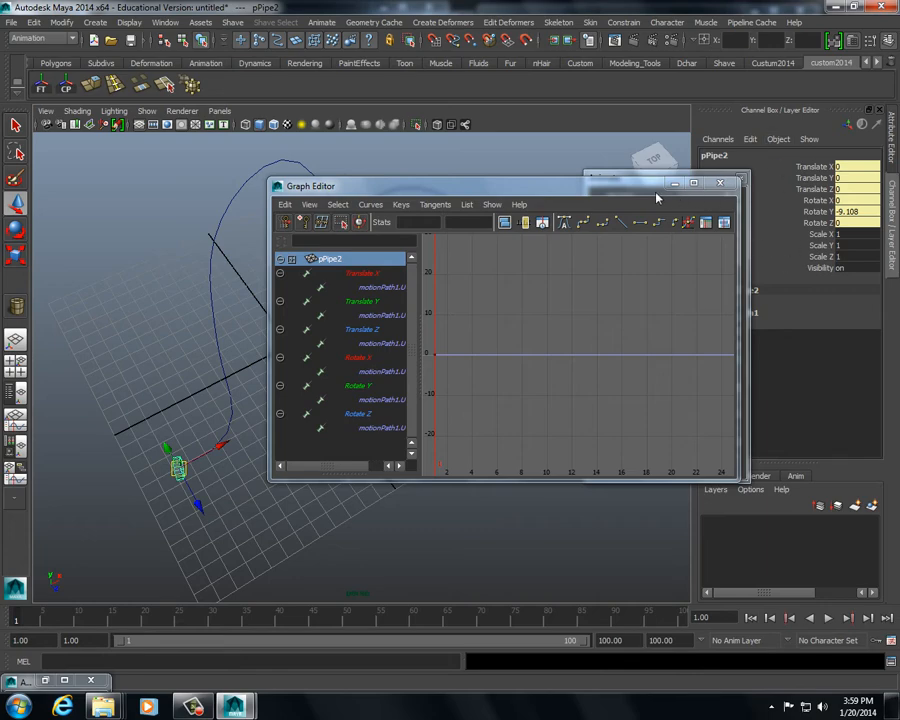
drag(540, 180, 538, 121)
drag(606, 135, 473, 80)
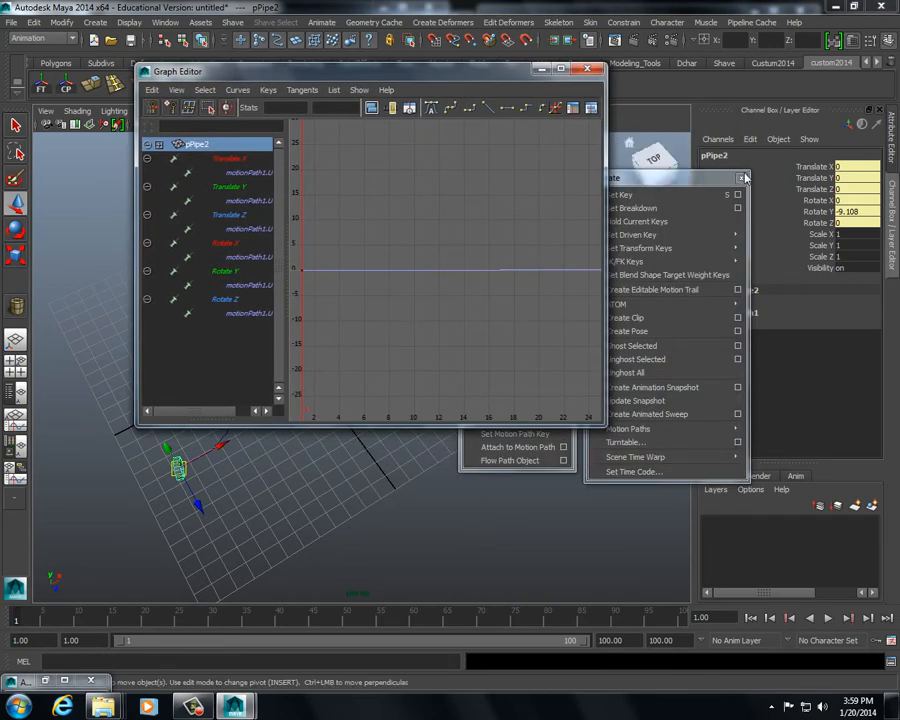
click(743, 178)
- Load the pipe's motionPath1 input into the Graph Editor, frame its U Value animation curve and select the curve's keys
click(196, 482)
click(183, 480)
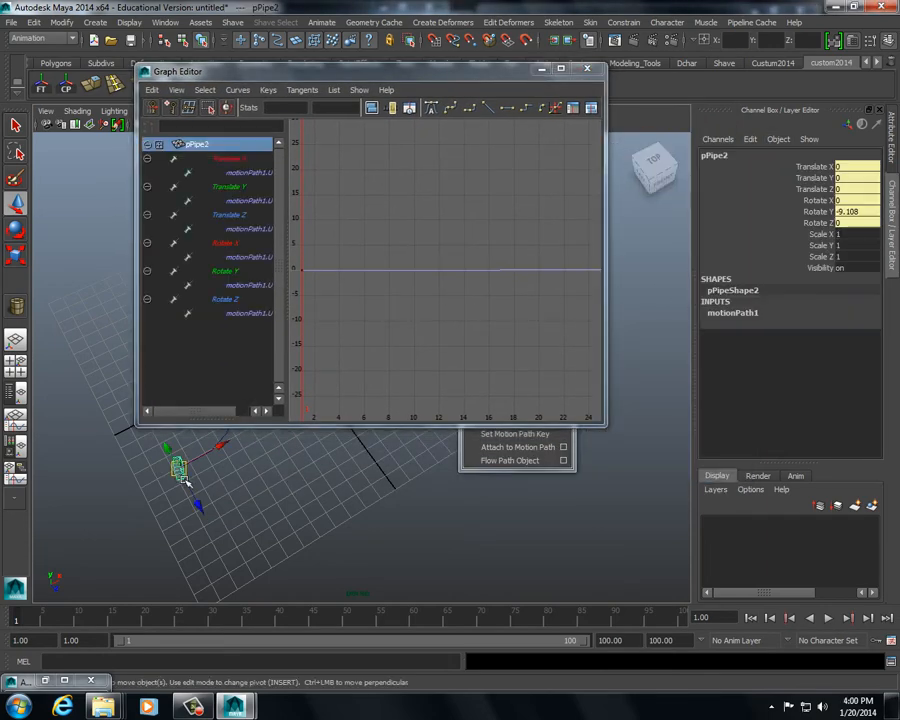
click(729, 314)
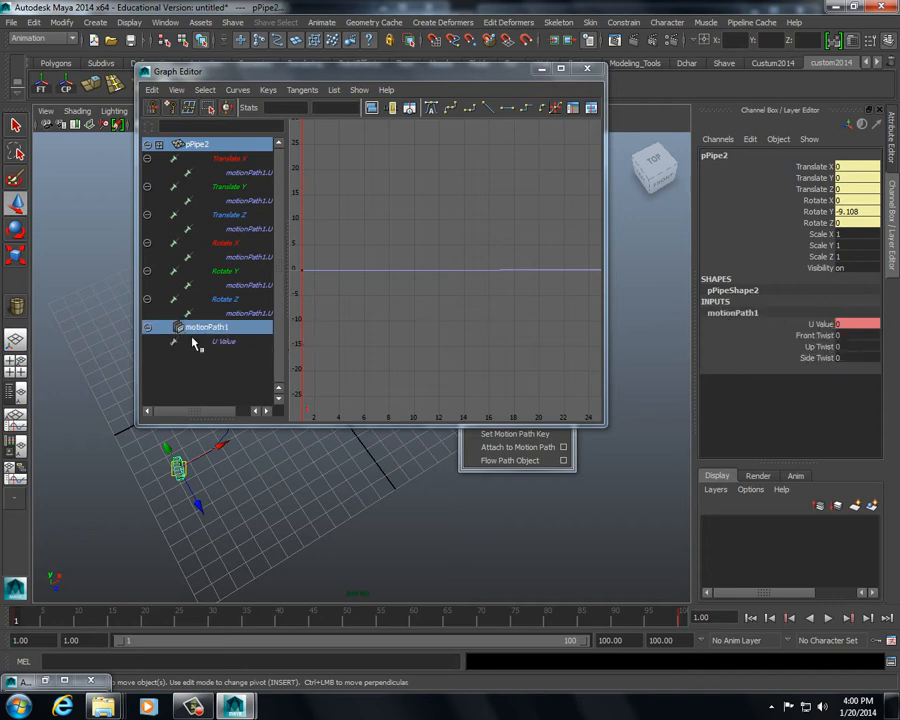
key(a)
drag(394, 263, 443, 344)
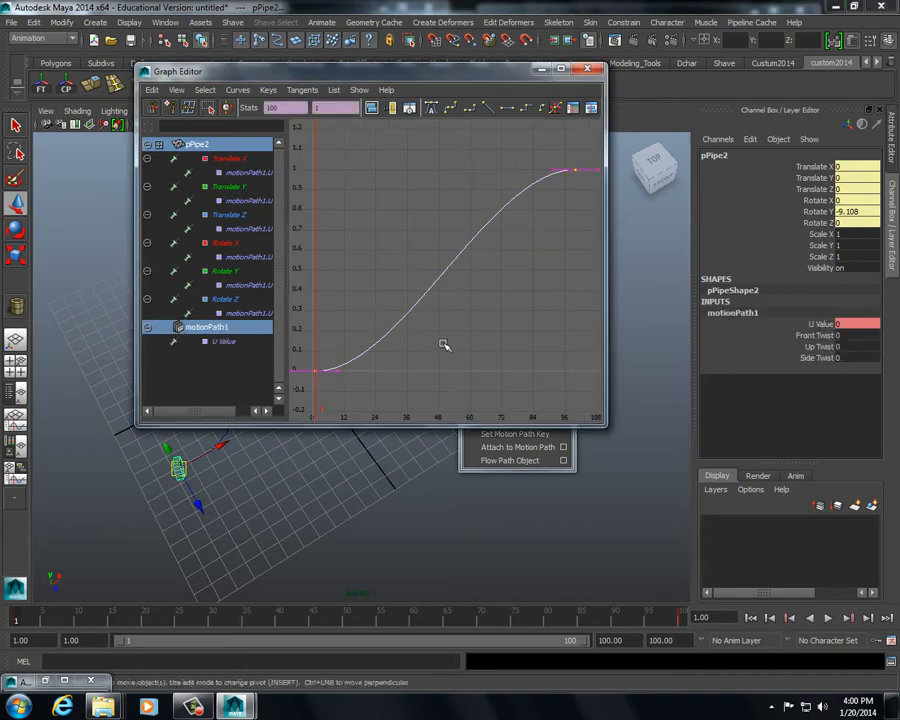
- Move the Graph Editor off the path and make the selected U Value keys' tangents linear
key(w)
drag(396, 75, 571, 70)
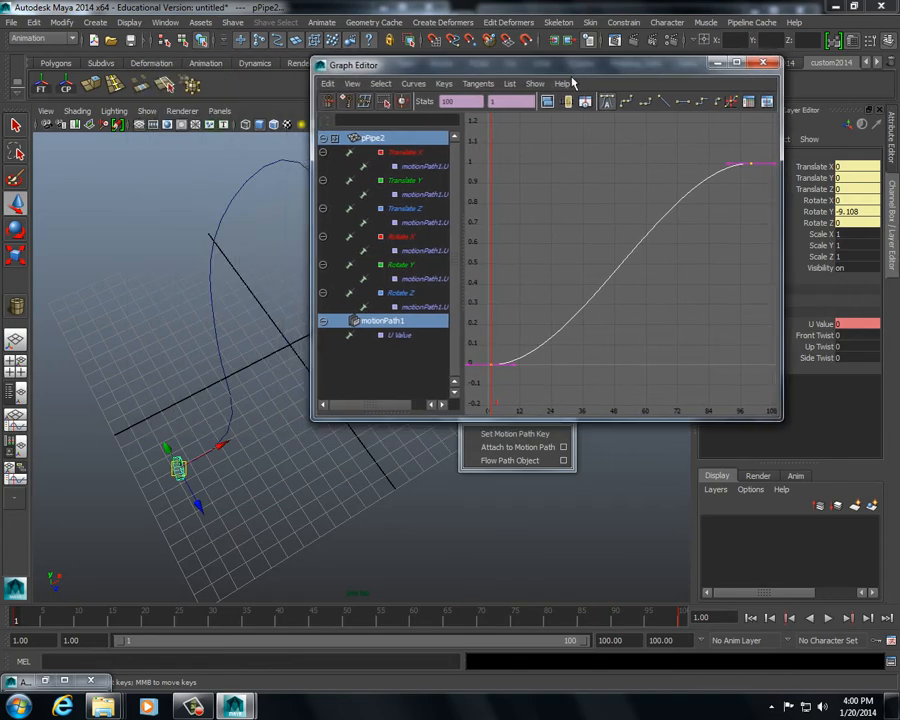
alt+drag(159, 495, 130, 526)
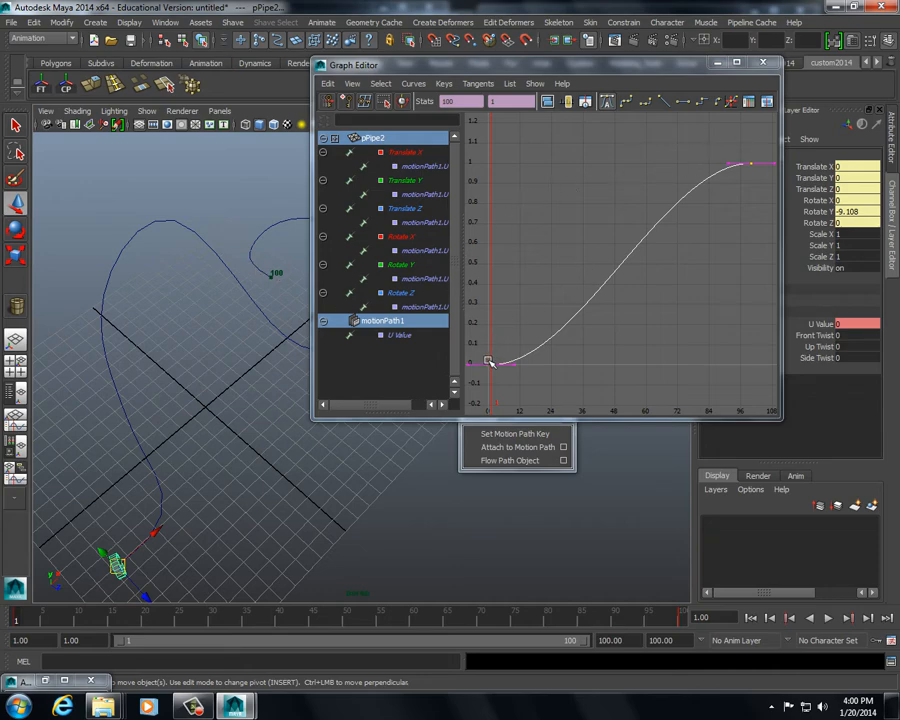
click(661, 104)
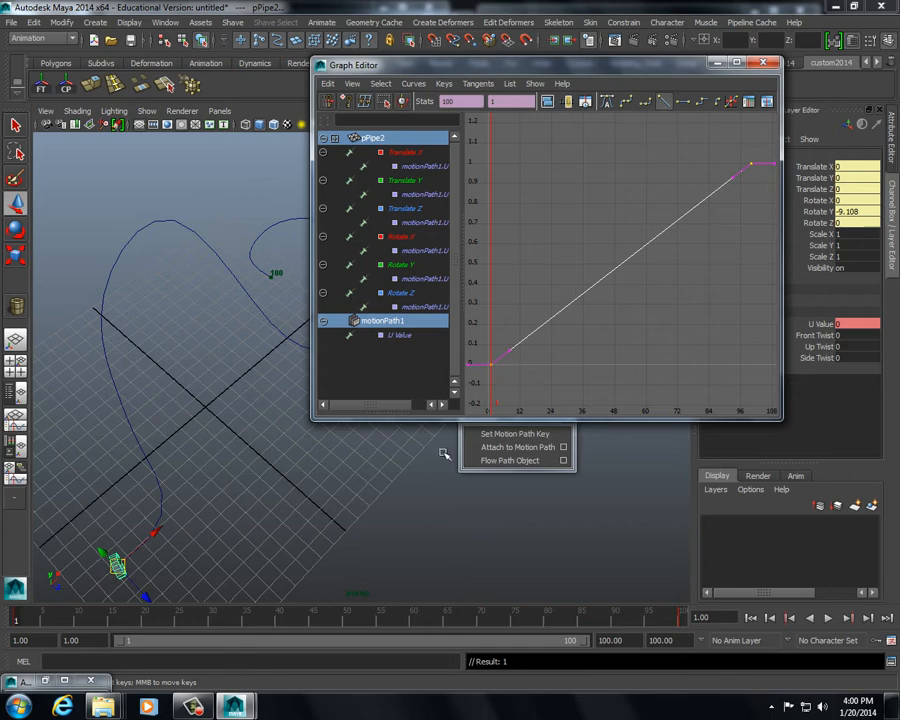
- Try to create an animation snapshot with both the pipe and the path curve selected
click(128, 402)
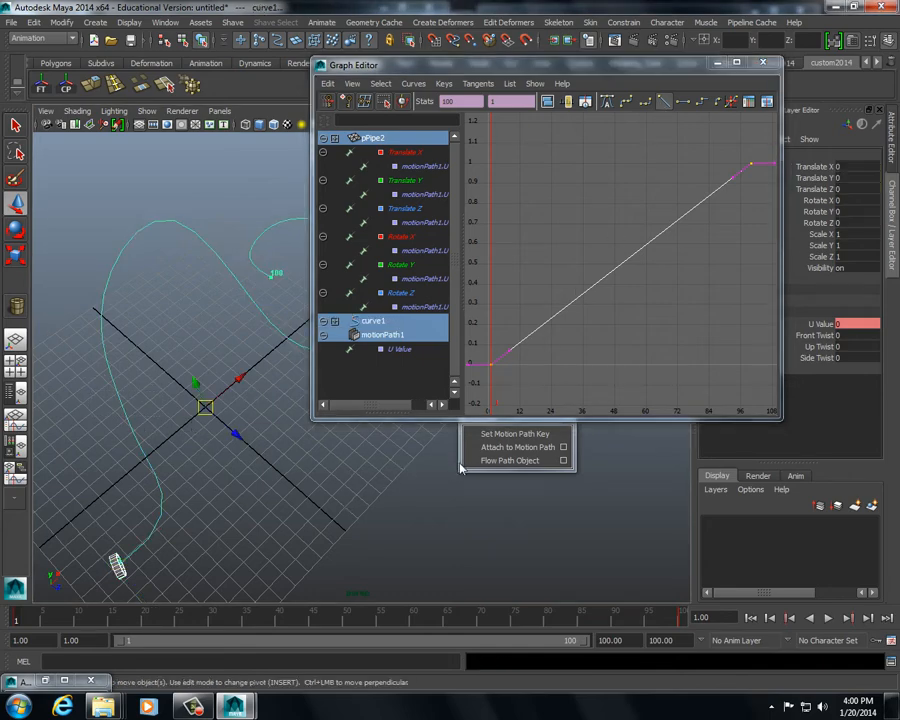
click(322, 22)
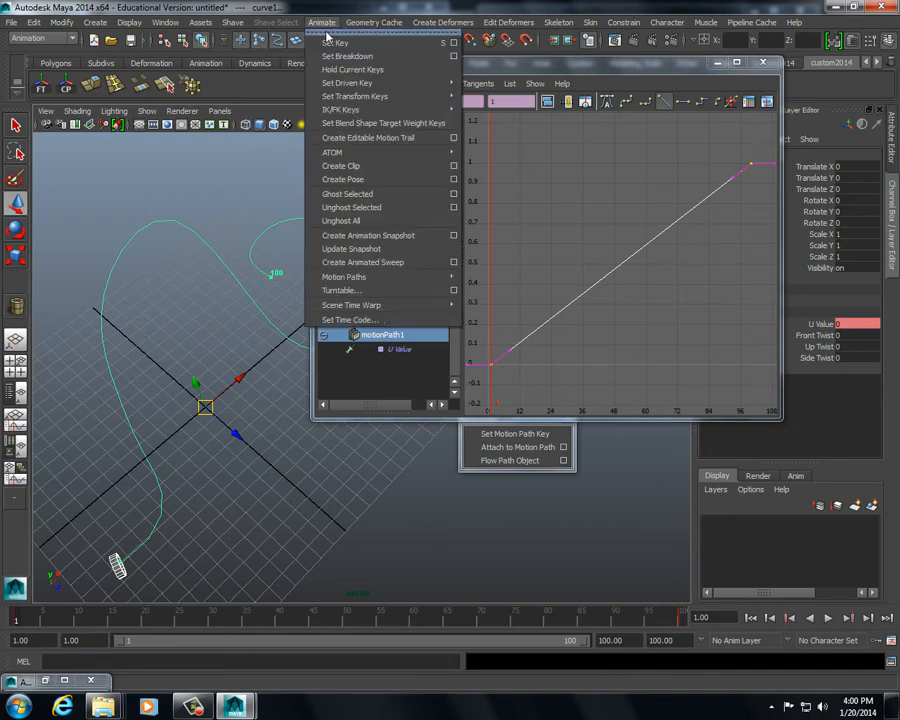
click(396, 236)
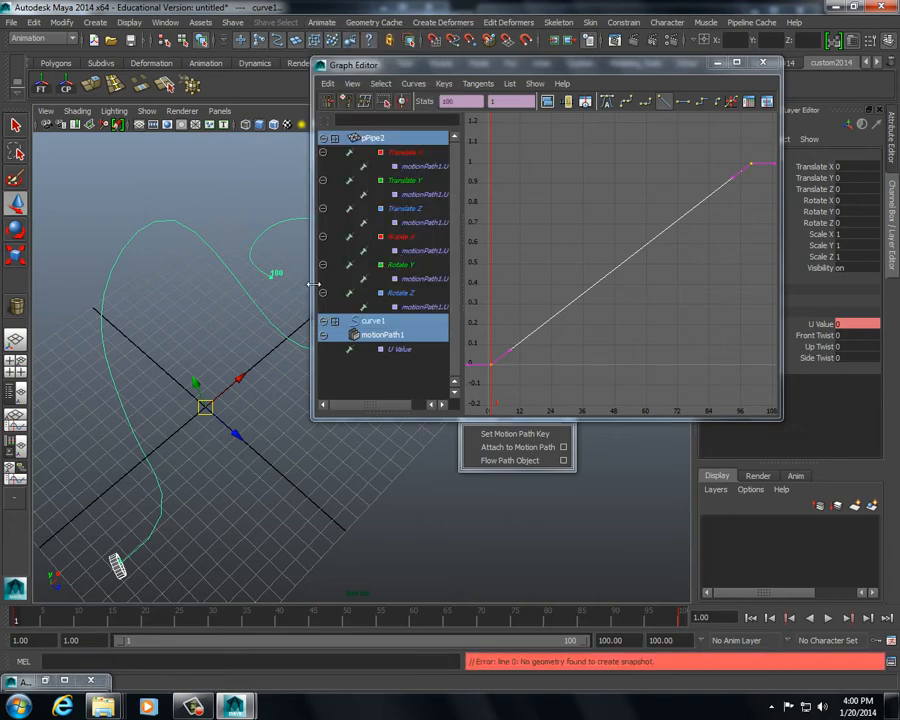
- Select only the pipe at the start of the path and create an animation snapshot from it
click(185, 518)
click(117, 568)
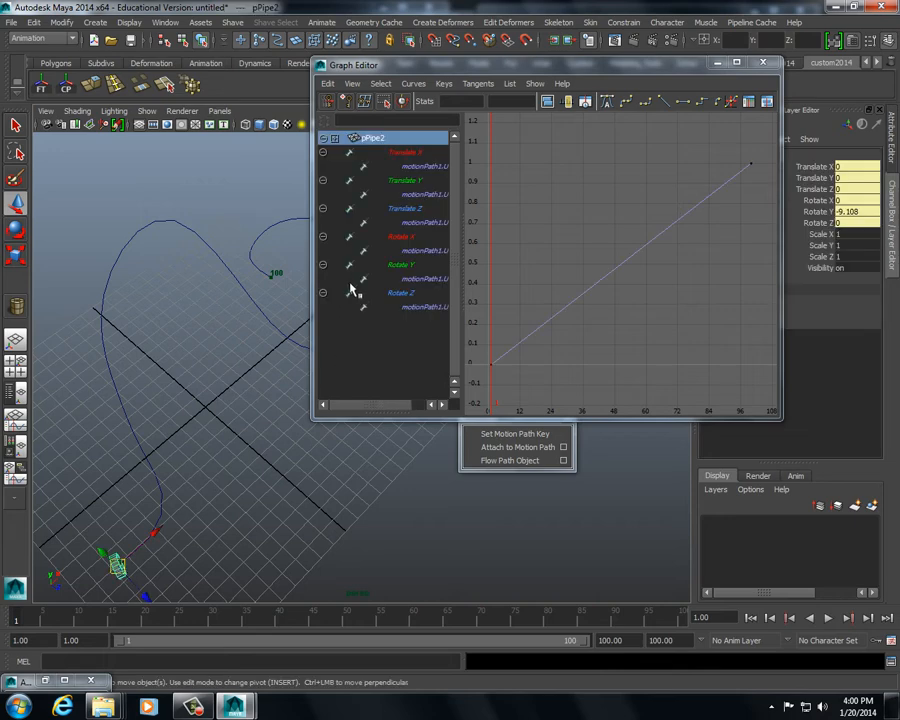
click(323, 23)
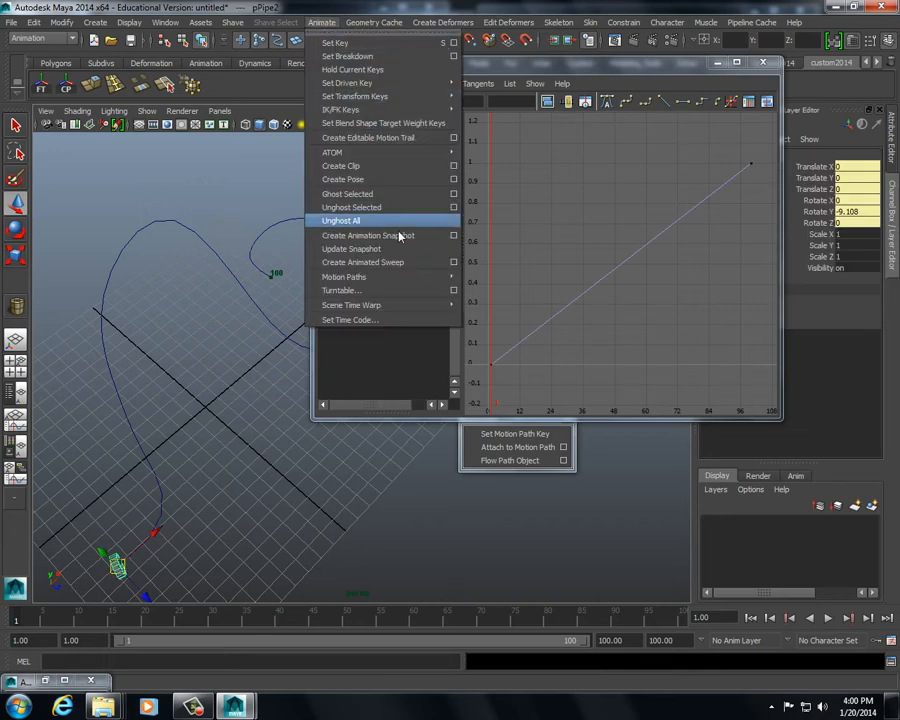
click(398, 236)
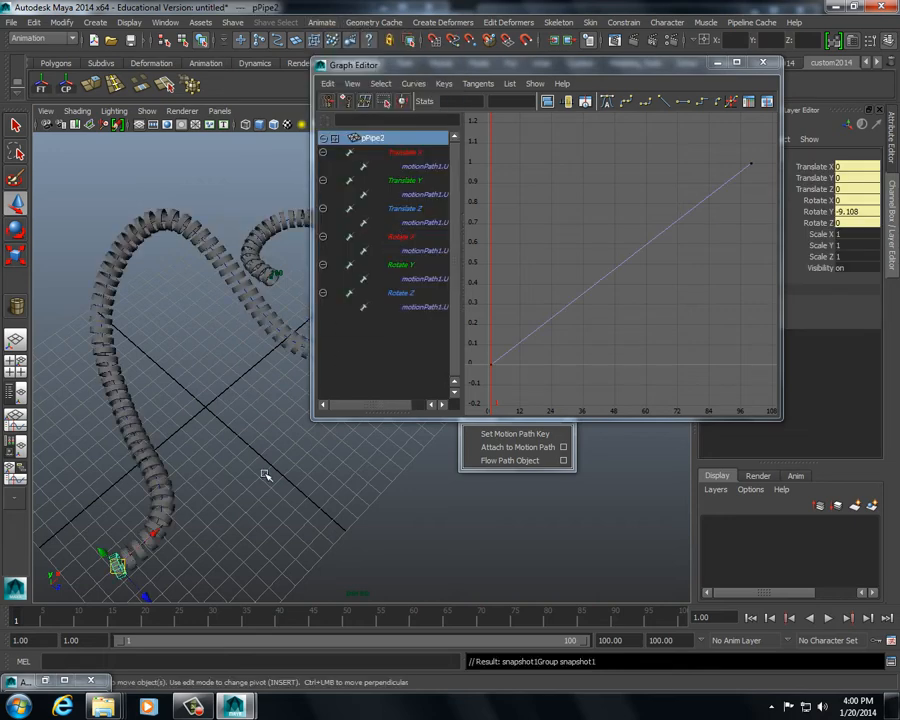
- Examine the spacing of the pipe copies along the curve from several angles and select one copy near the start
click(235, 502)
alt+drag(235, 502, 283, 496)
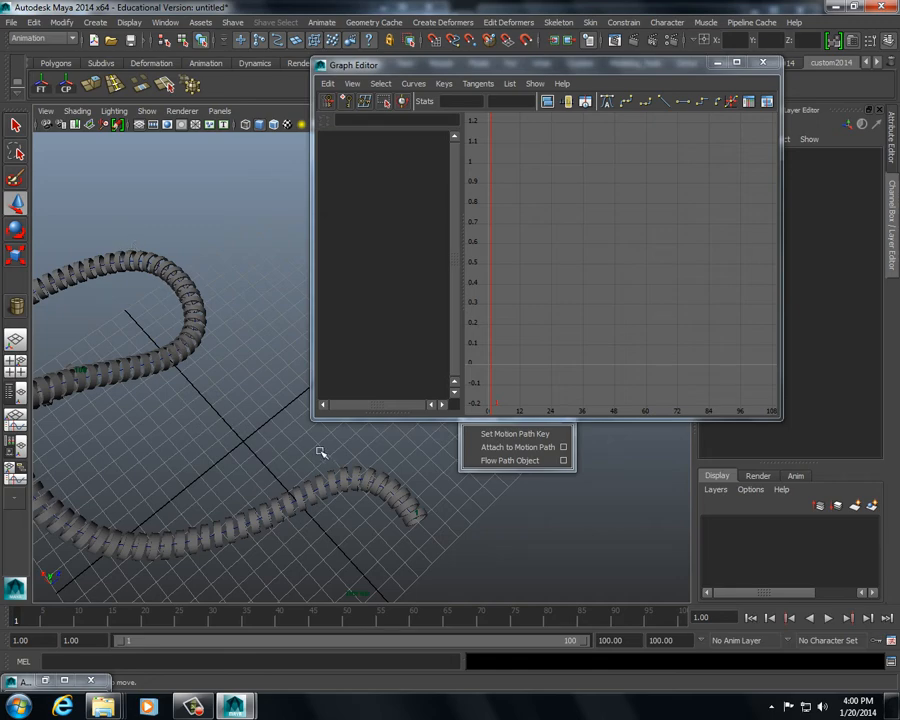
click(370, 472)
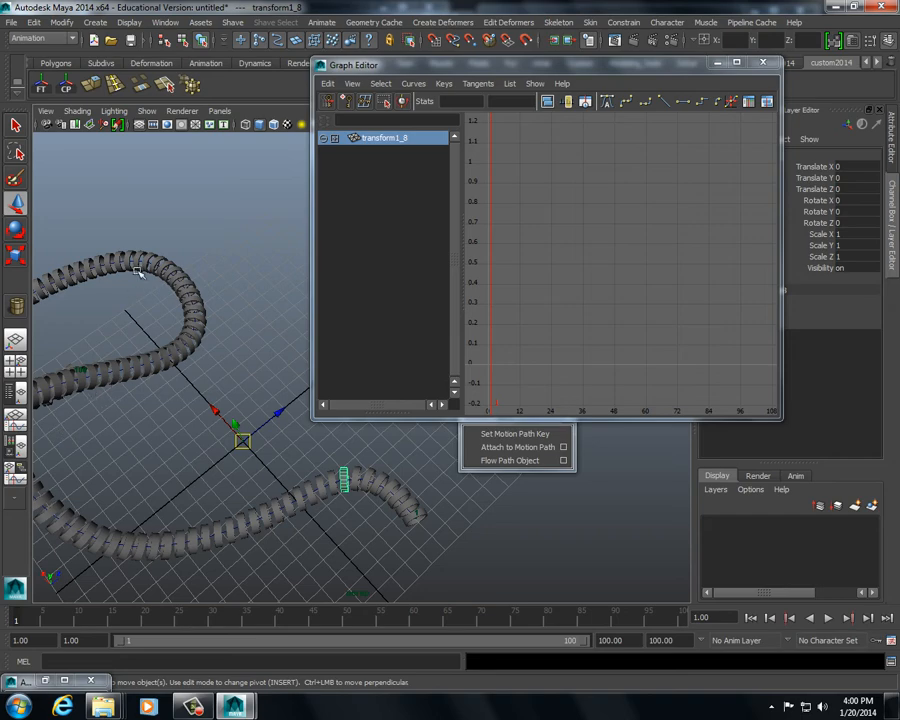
alt+drag(263, 380, 175, 388)
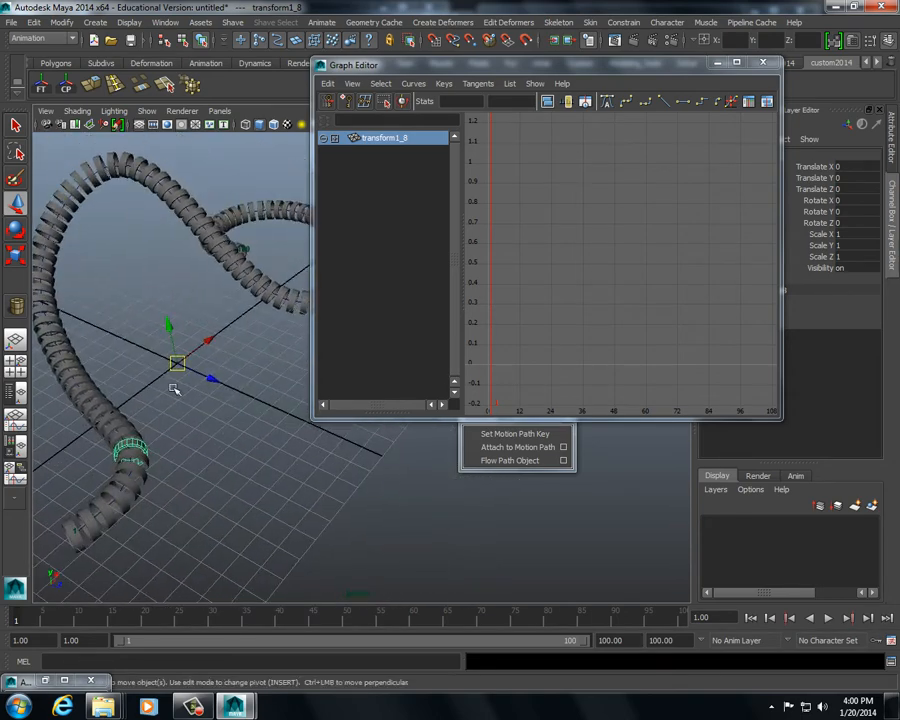
- Open the first roller coaster scene from the SEMESTER_1\STUDENT_HELP\rollercoaster folder on the V: drive, leaving the pipe scene
click(11, 22)
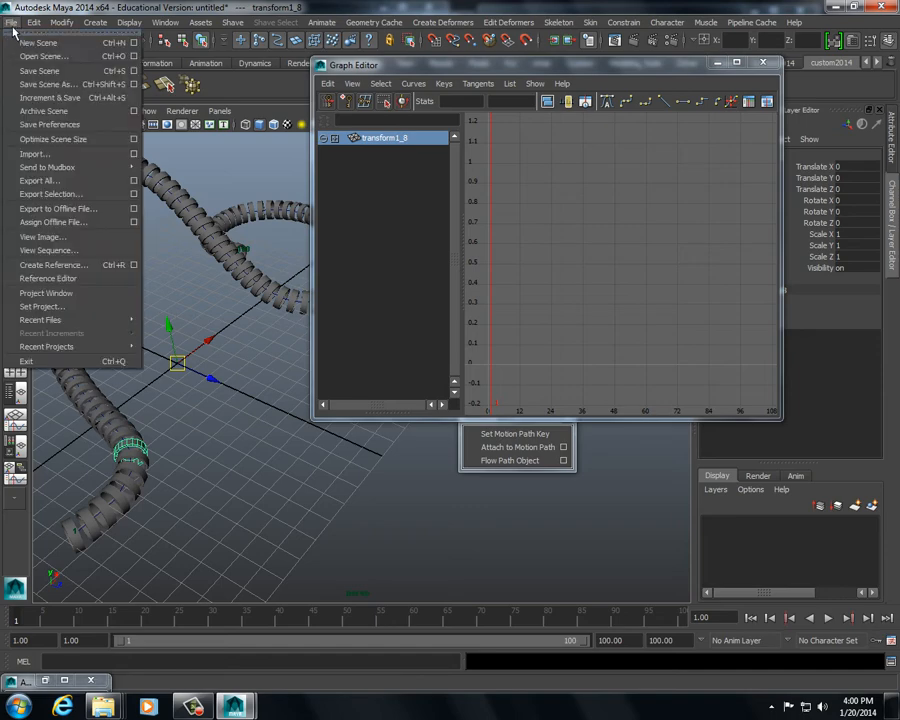
click(40, 54)
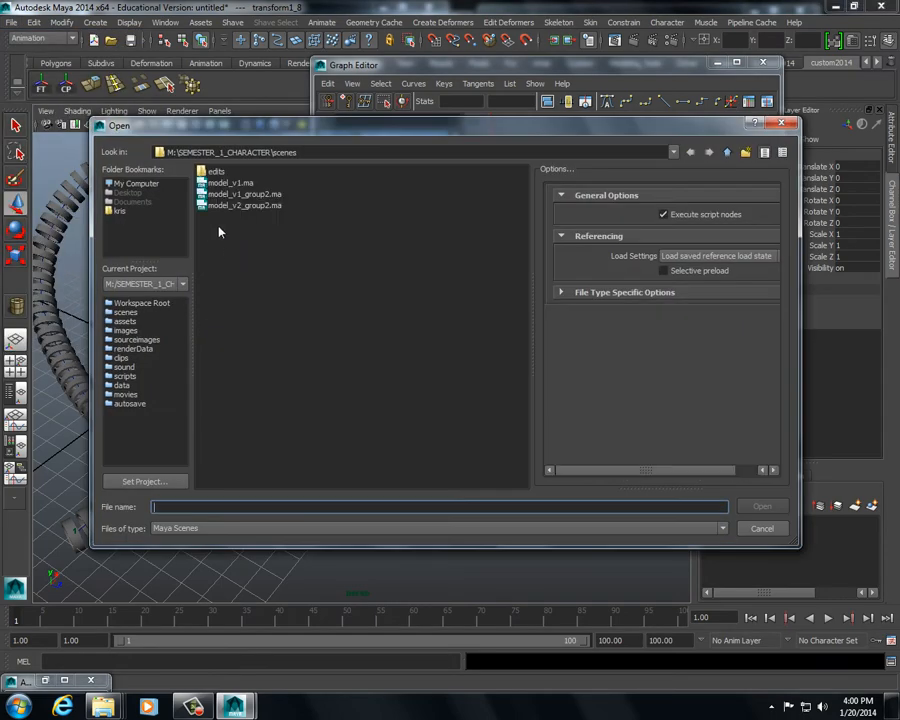
click(151, 184)
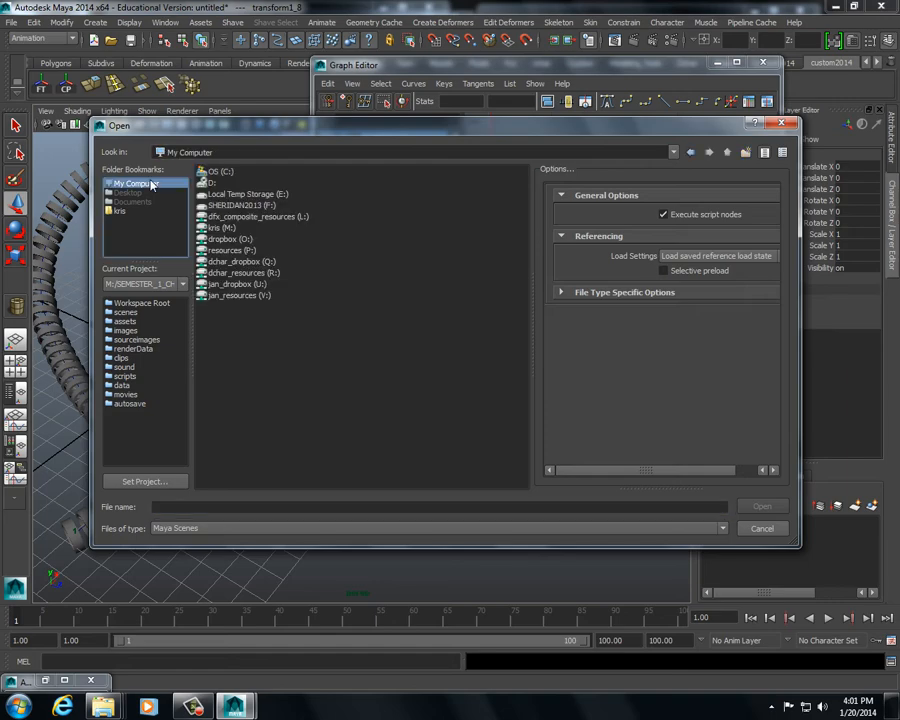
double_click(236, 297)
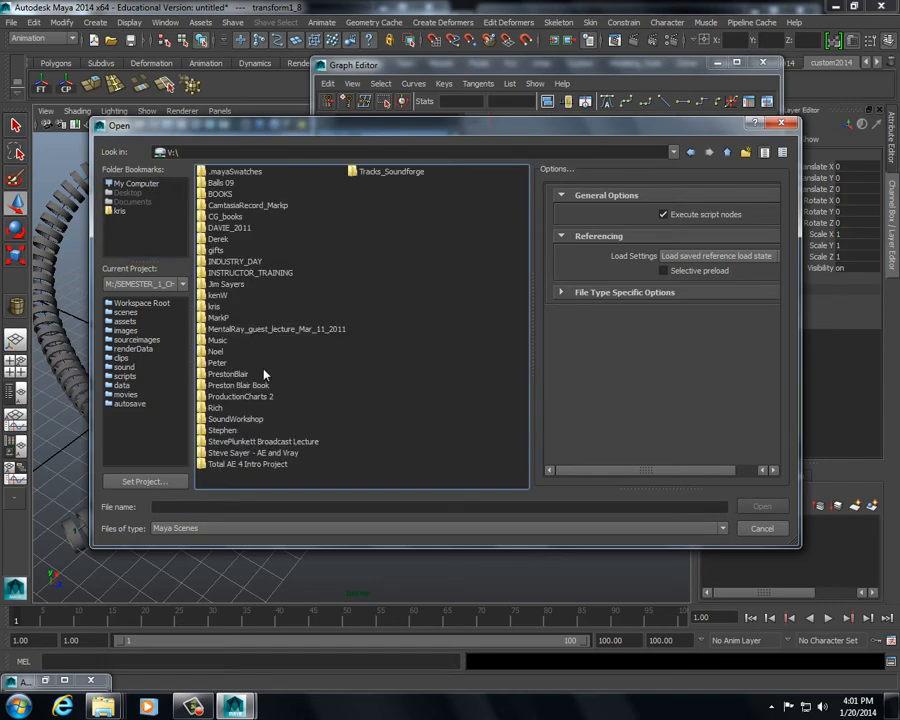
double_click(215, 306)
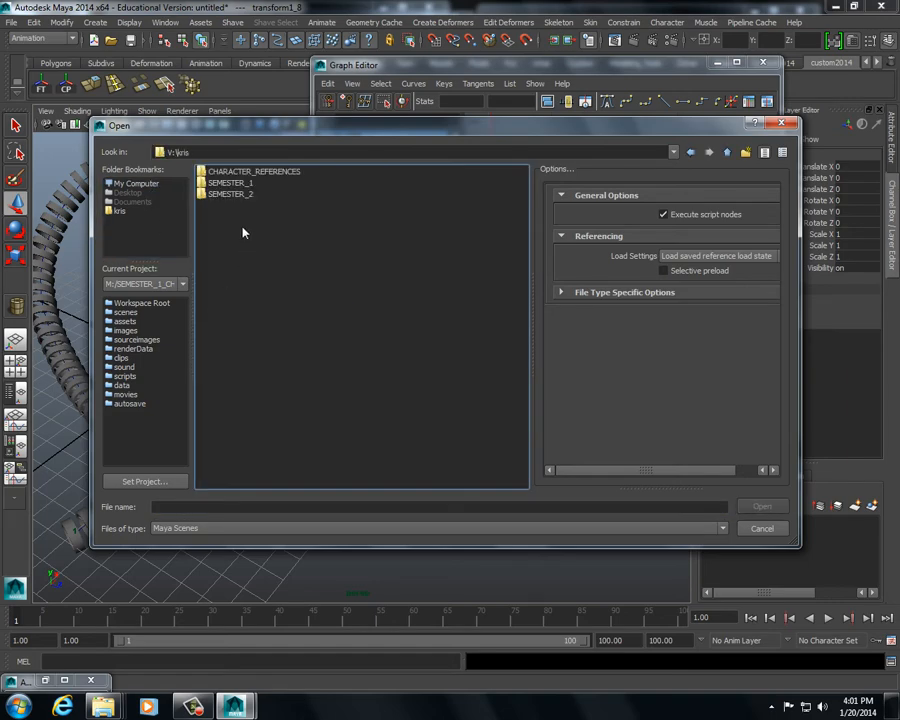
double_click(229, 184)
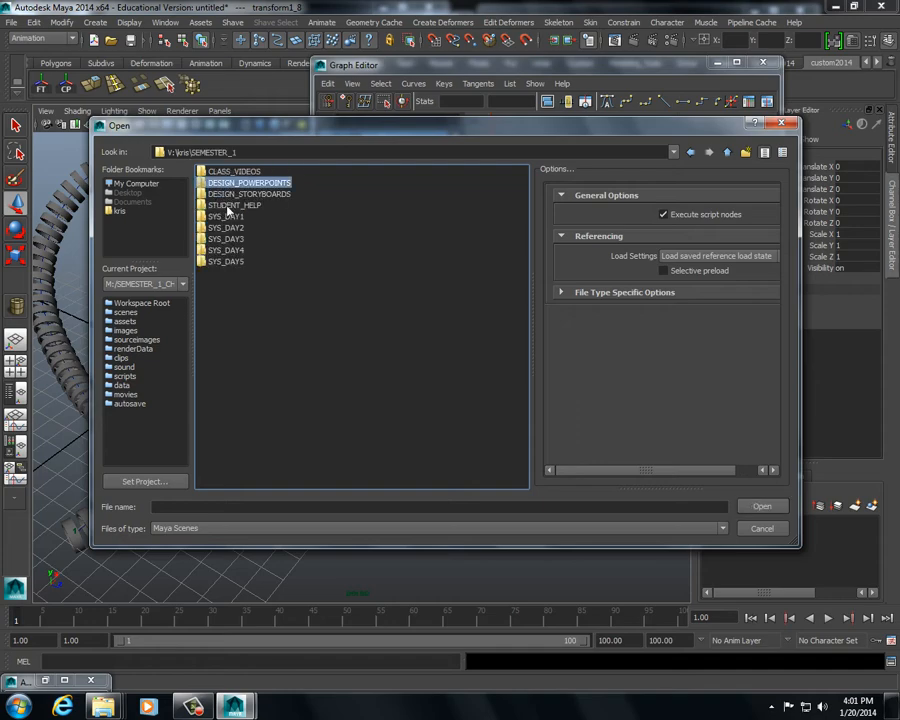
double_click(229, 206)
double_click(229, 173)
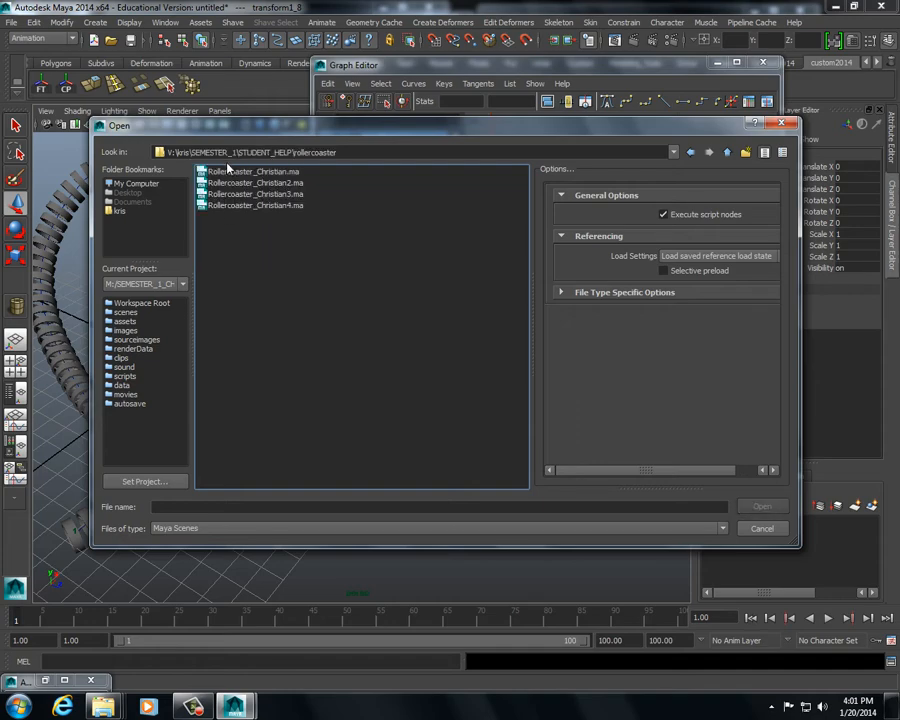
click(237, 173)
click(762, 507)
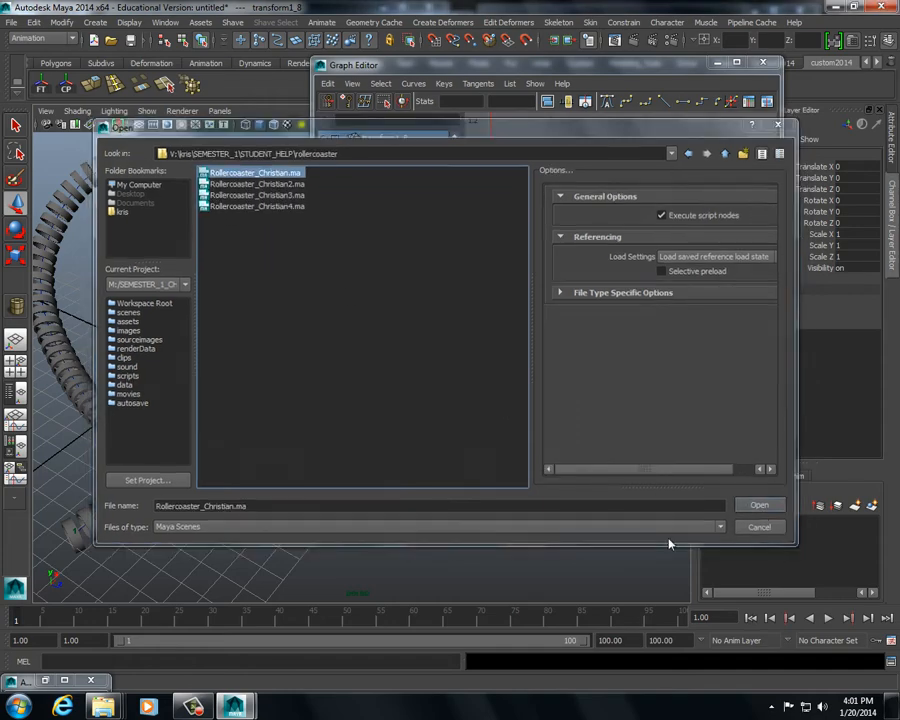
click(450, 356)
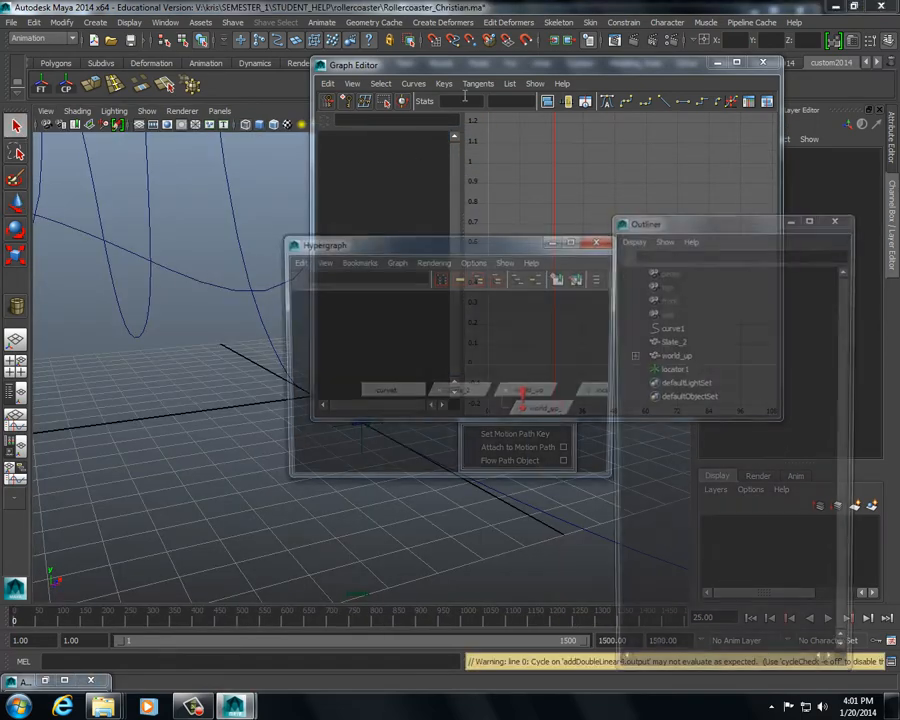
- Minimize the Graph Editor and Hypergraph, and delete the world_up object and locator1 at the track's start
click(717, 63)
click(556, 240)
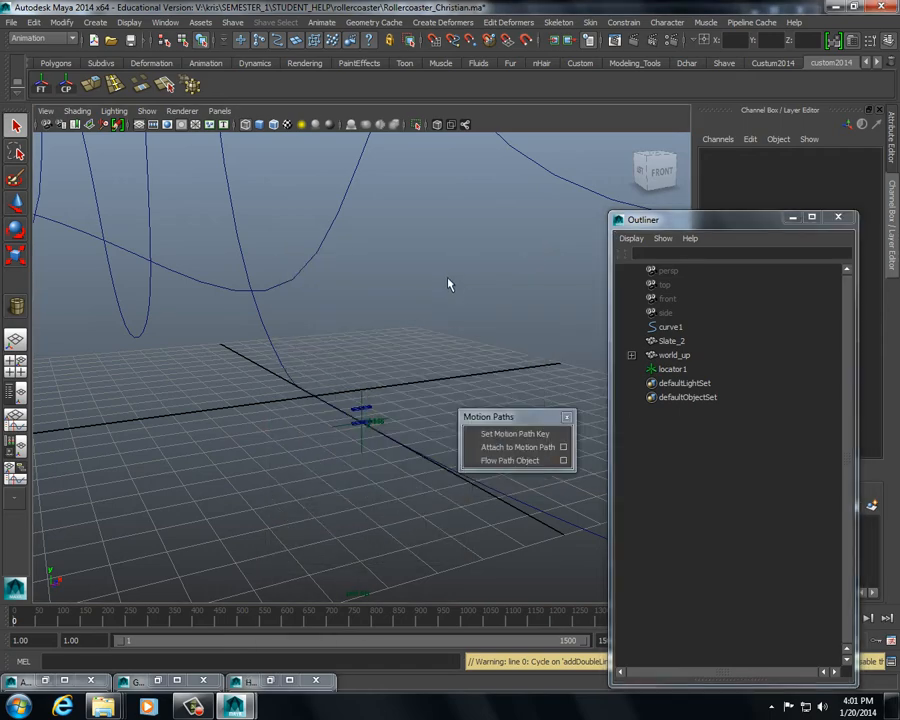
alt+middle_drag(450, 285, 378, 402)
alt+drag(378, 402, 364, 345)
alt+middle_drag(364, 345, 420, 290)
alt+right_drag(420, 290, 480, 396)
alt+drag(480, 396, 485, 338)
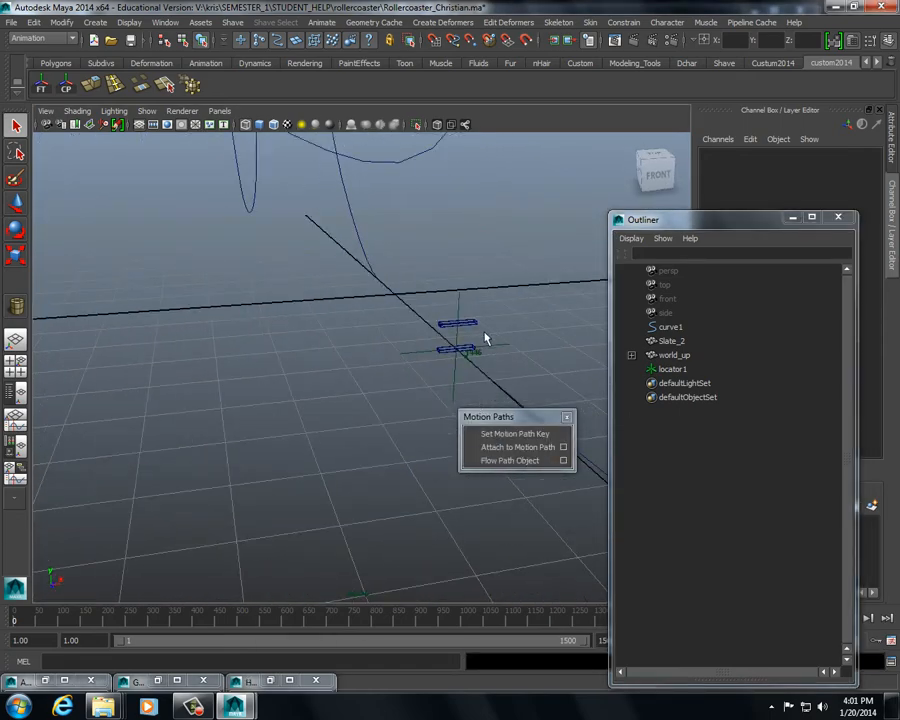
click(497, 346)
key(Delete)
key(Delete)
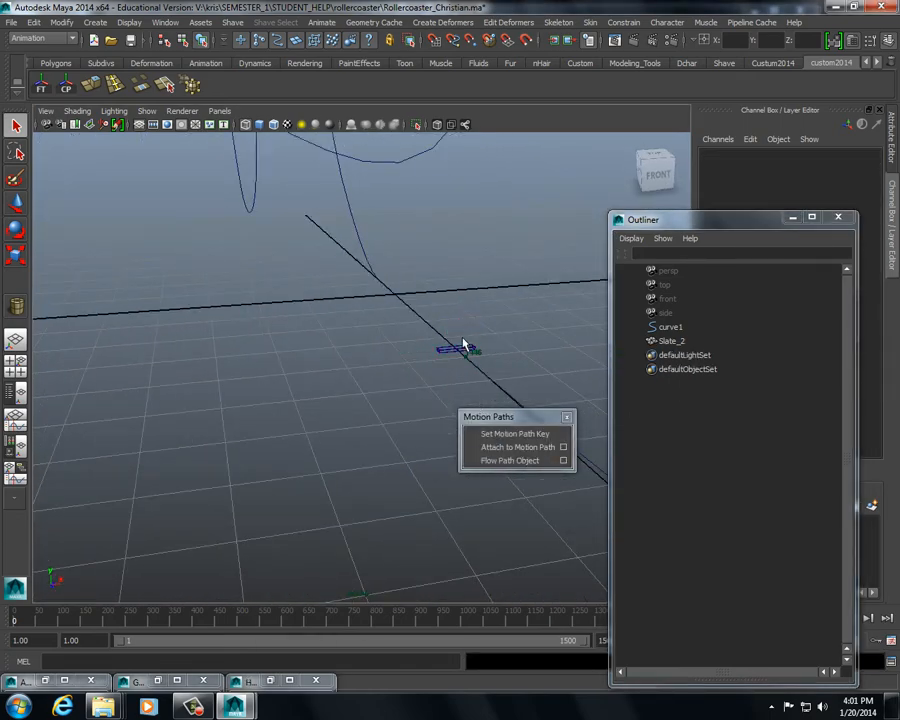
- Scrub the animation to frame 114 and scale Slate_2 up uniformly to many times its size
mouse_move(57, 625)
mouse_down()
mouse_move(50, 623)
mouse_move(66, 621)
mouse_up()
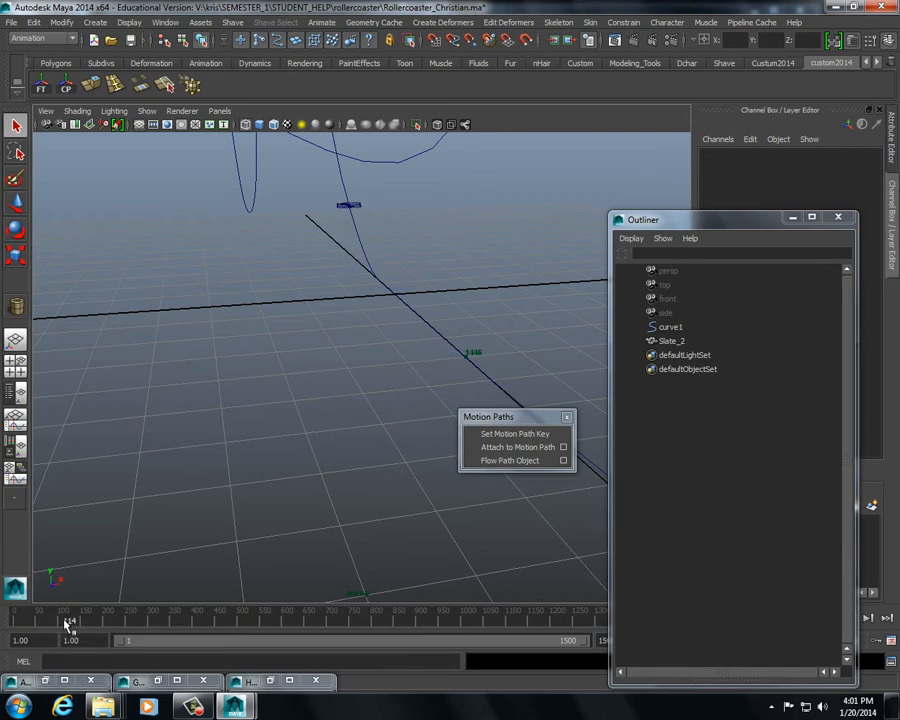
alt+drag(130, 575, 340, 432)
click(352, 378)
key(r)
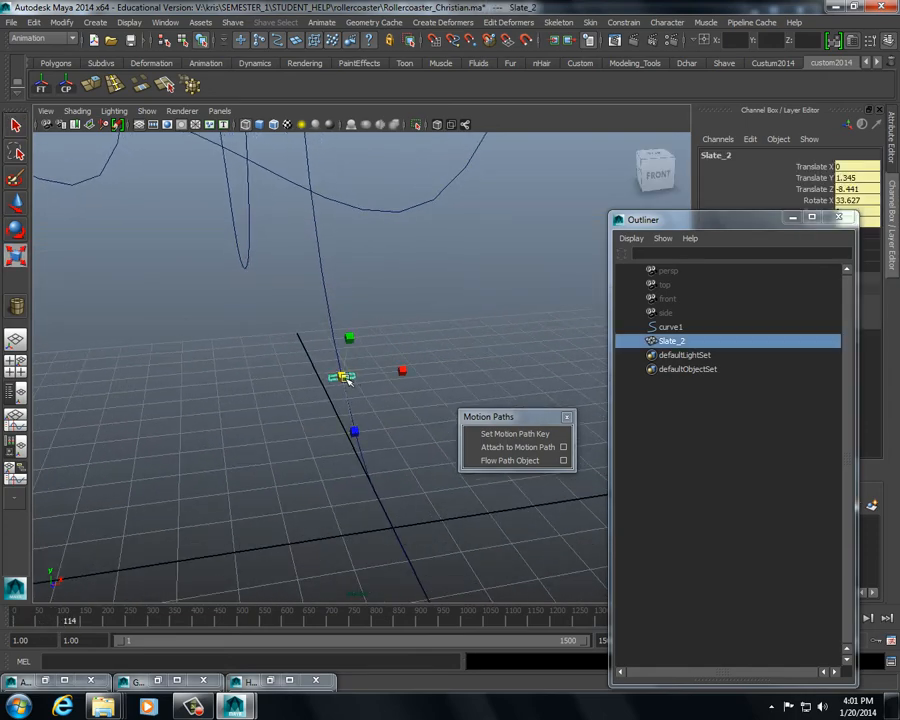
drag(342, 376, 850, 430)
- Scrub through the animation to frame 603 and back to 507 to examine how Slate_2 travels along the track curve
alt+right_drag(302, 434, 3, 413)
alt+right_drag(335, 385, 175, 396)
alt+middle_drag(243, 418, 196, 500)
alt+drag(196, 500, 182, 535)
drag(57, 617, 288, 600)
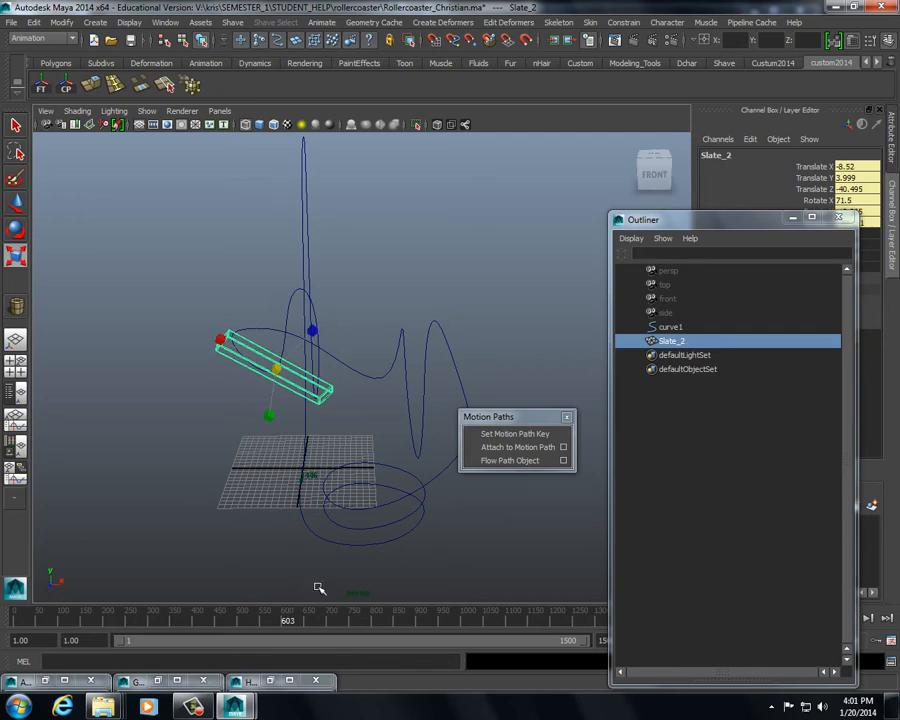
drag(263, 613, 245, 620)
alt+drag(281, 476, 250, 150)
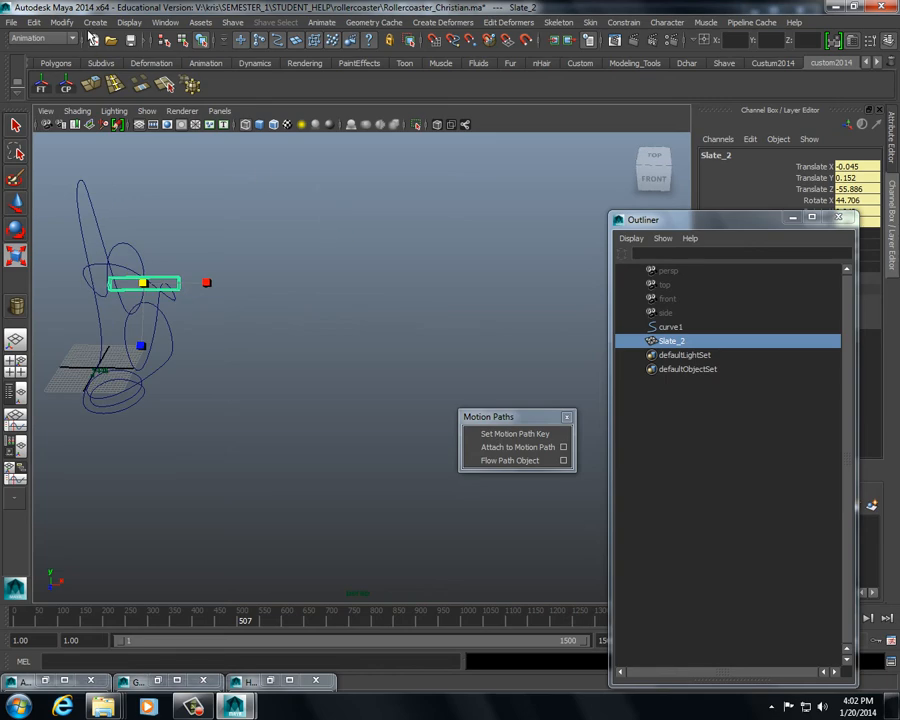
- Create a NURBS plane about 60 units wide with a length ratio of about 2.06 beside the track, and put the Outliner away
click(94, 22)
mouse_move(100, 42)
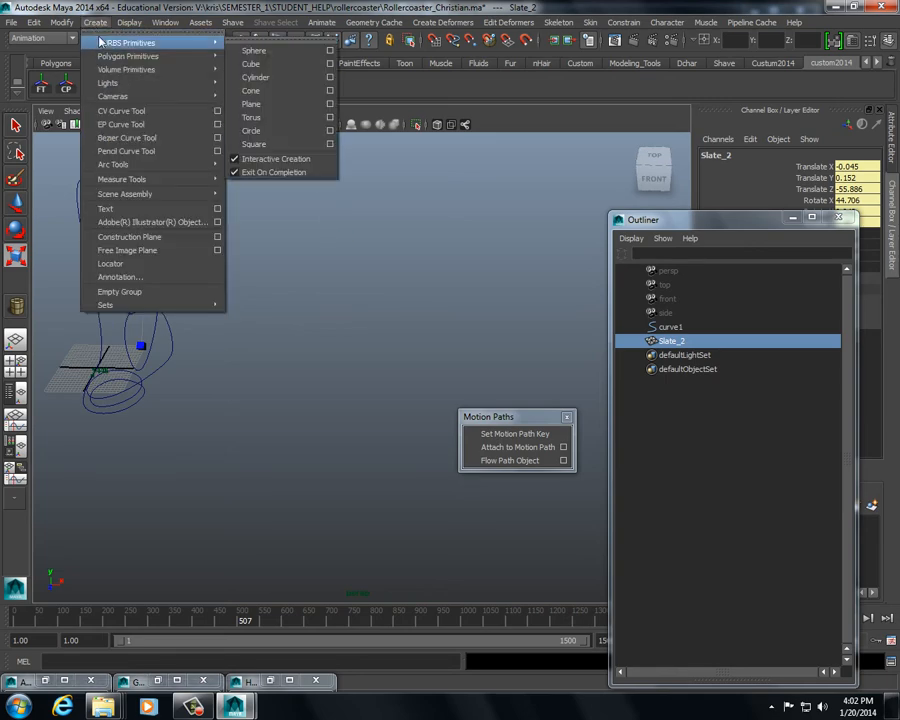
click(281, 103)
drag(272, 270, 474, 588)
click(838, 217)
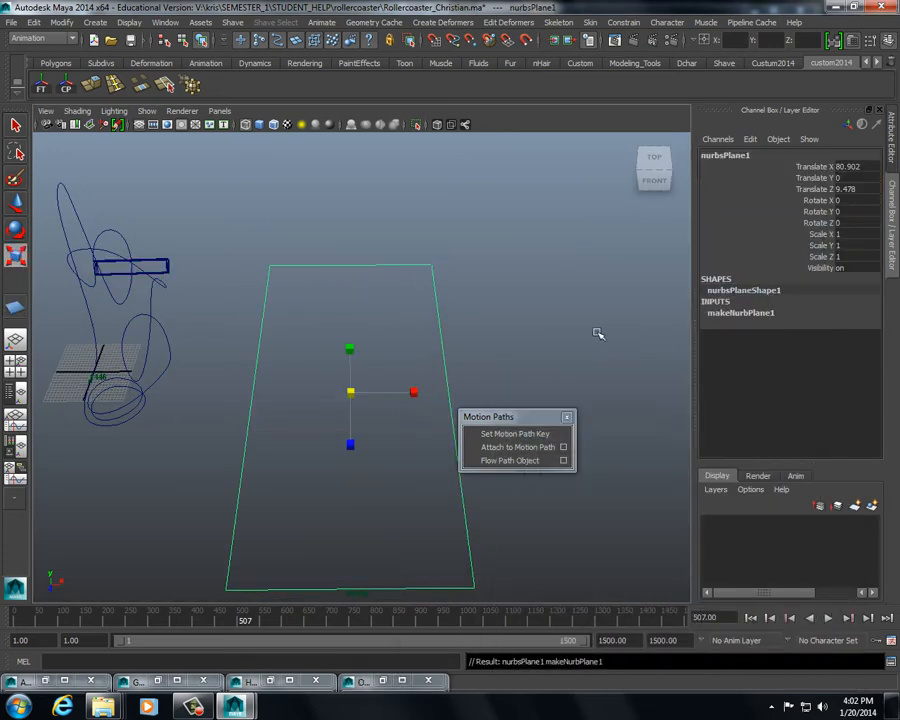
- Set both Patches U and Patches V of the NURBS plane to 17
alt+drag(597, 331, 507, 243)
click(740, 313)
drag(775, 346, 783, 357)
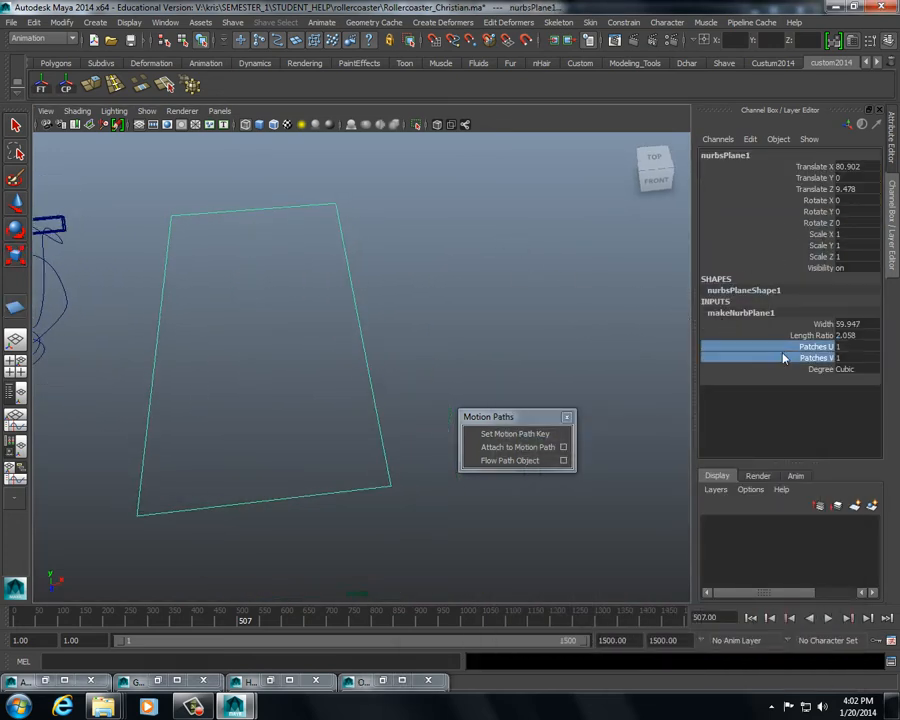
middle_drag(590, 358, 510, 360)
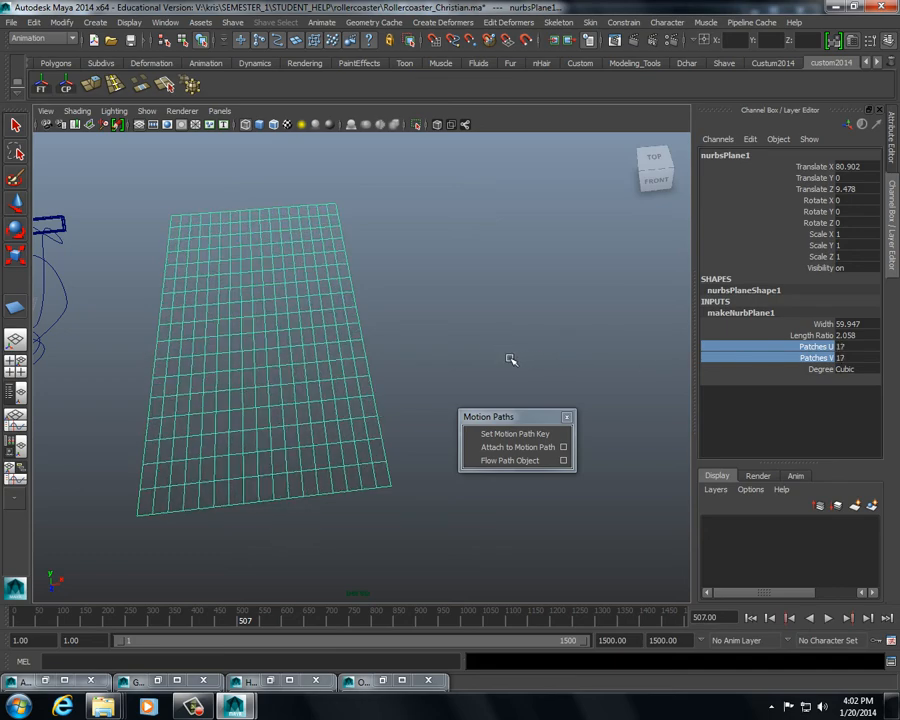
- Deselect the plane, move the floating Motion Paths menu clear of it and display the view smooth shaded
alt+middle_drag(437, 322, 480, 311)
click(456, 311)
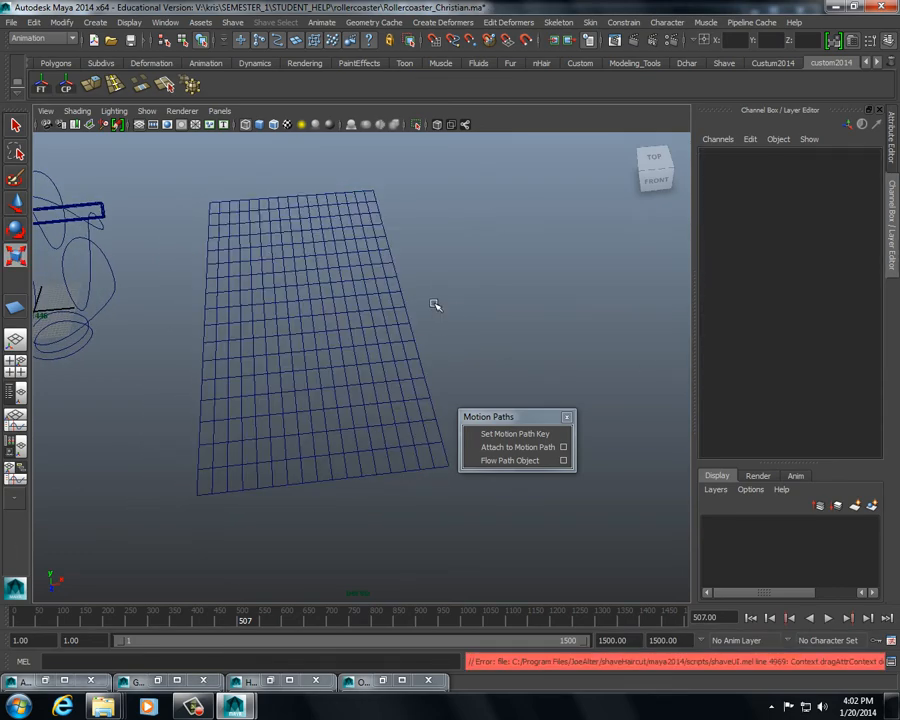
drag(500, 422, 595, 421)
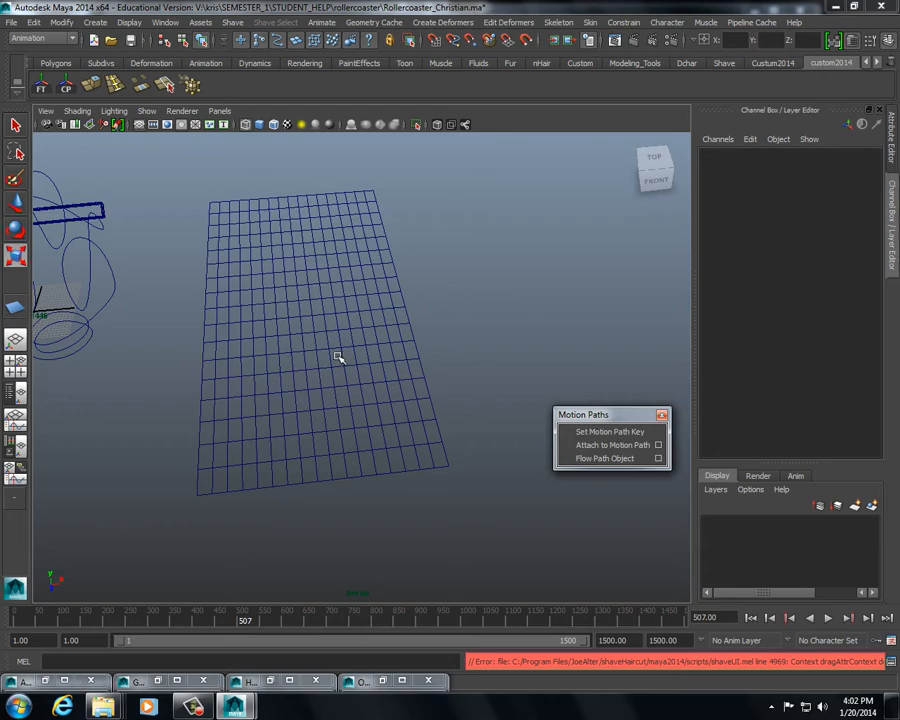
key(5)
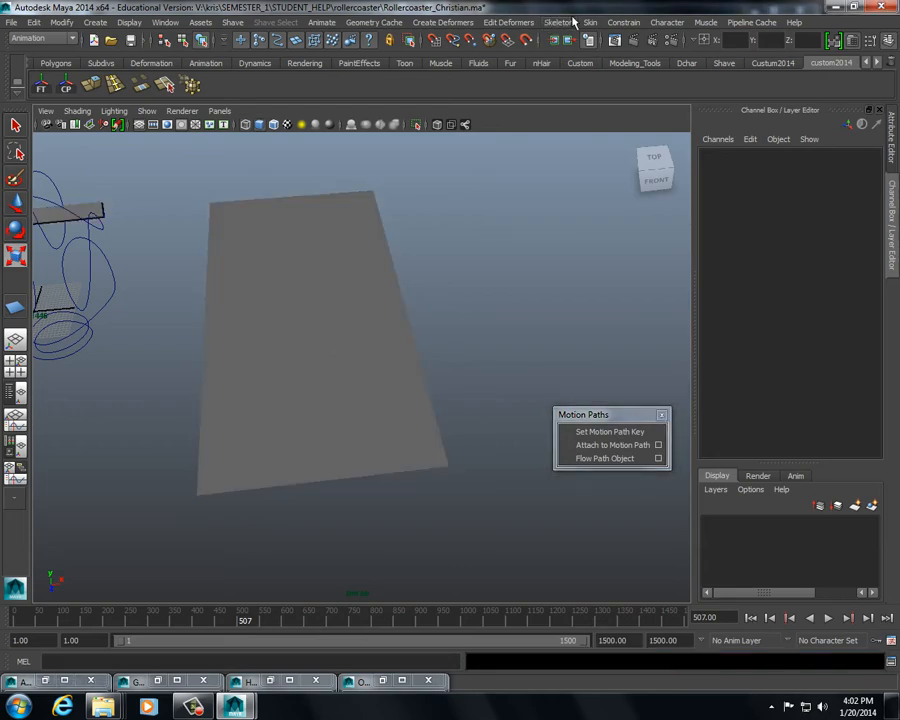
- Make the NURBS plane live
click(369, 201)
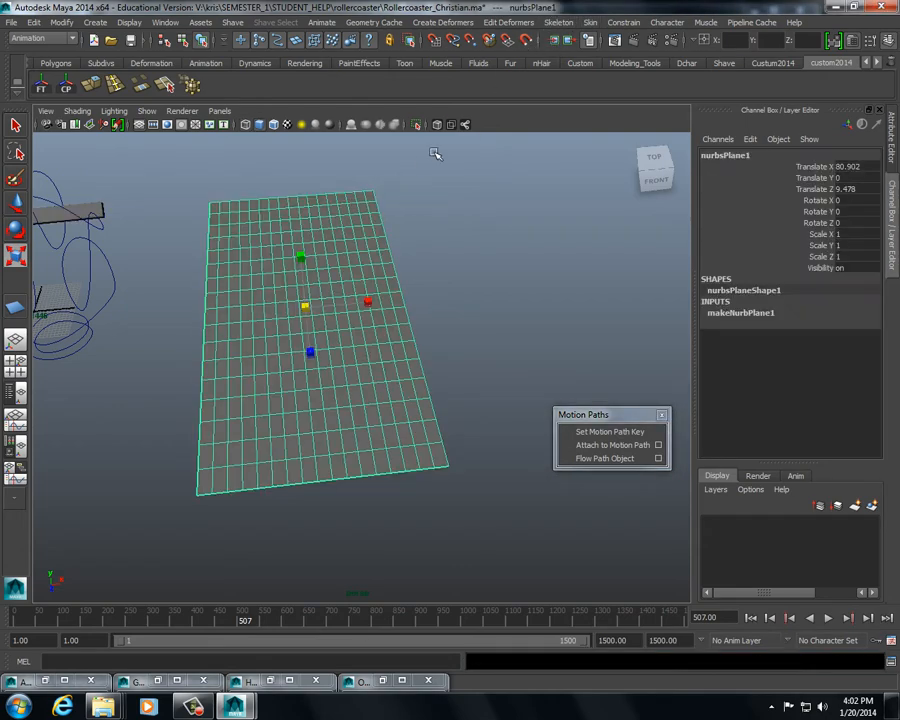
click(527, 43)
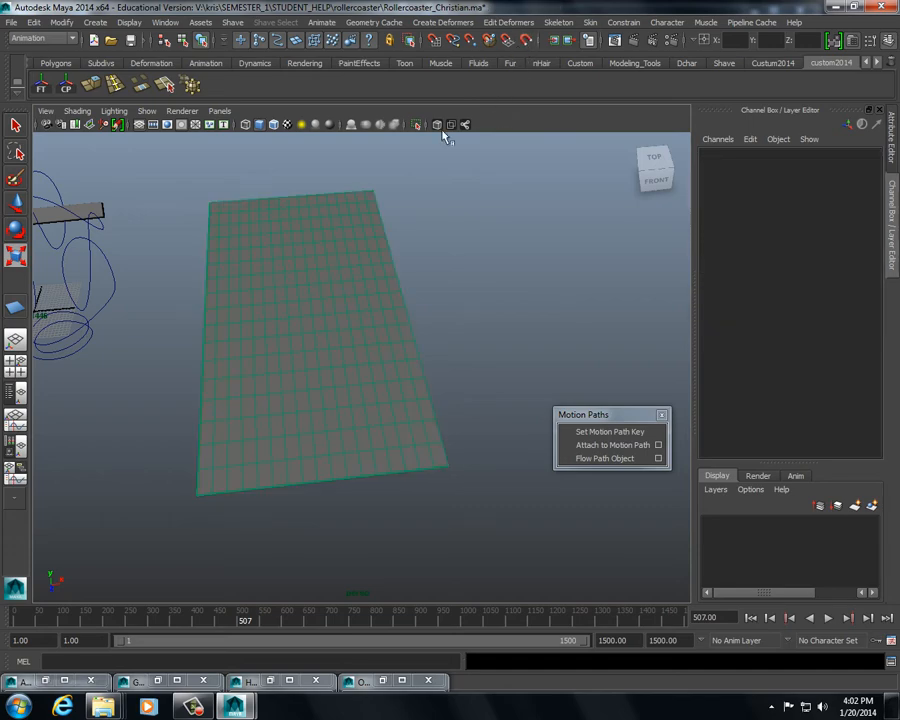
- Try duplicating Slate_2 and moving the copy onto the live NURBS plane
click(98, 210)
key(ctrl+d)
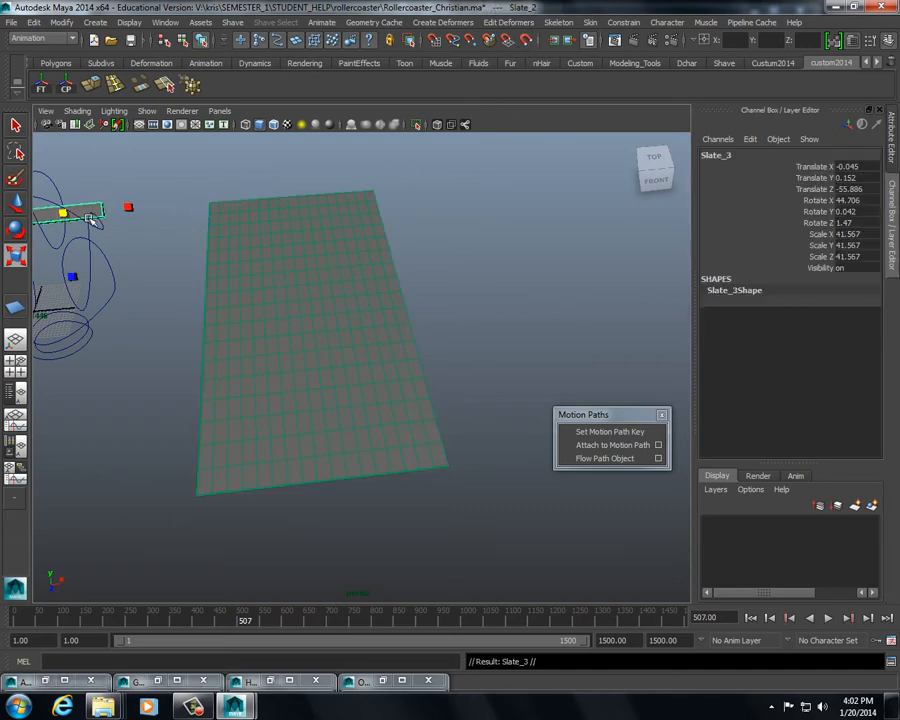
key(w)
drag(65, 214, 292, 262)
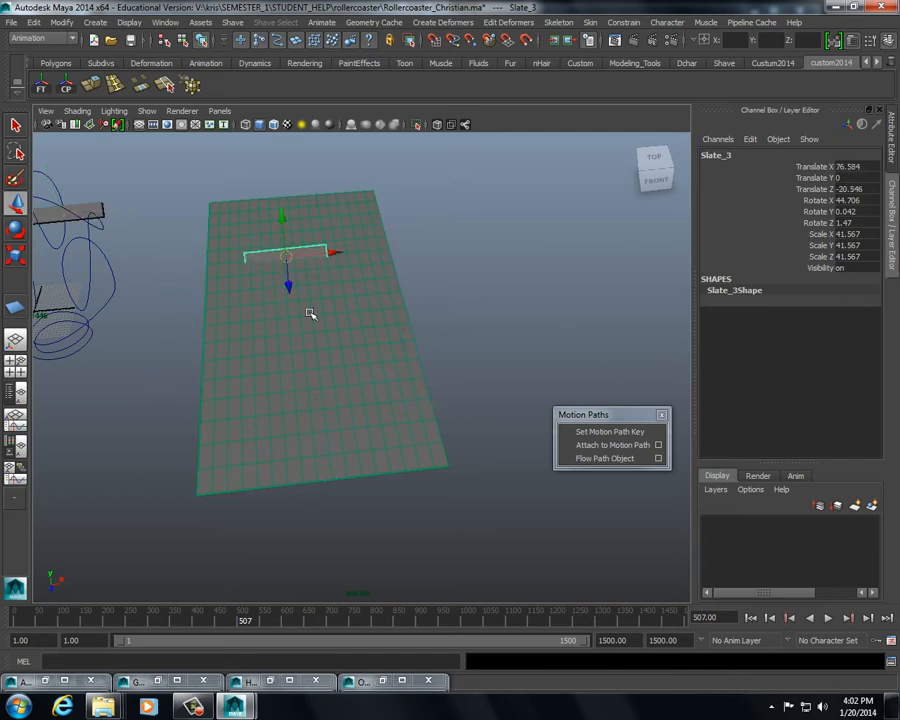
click(269, 296)
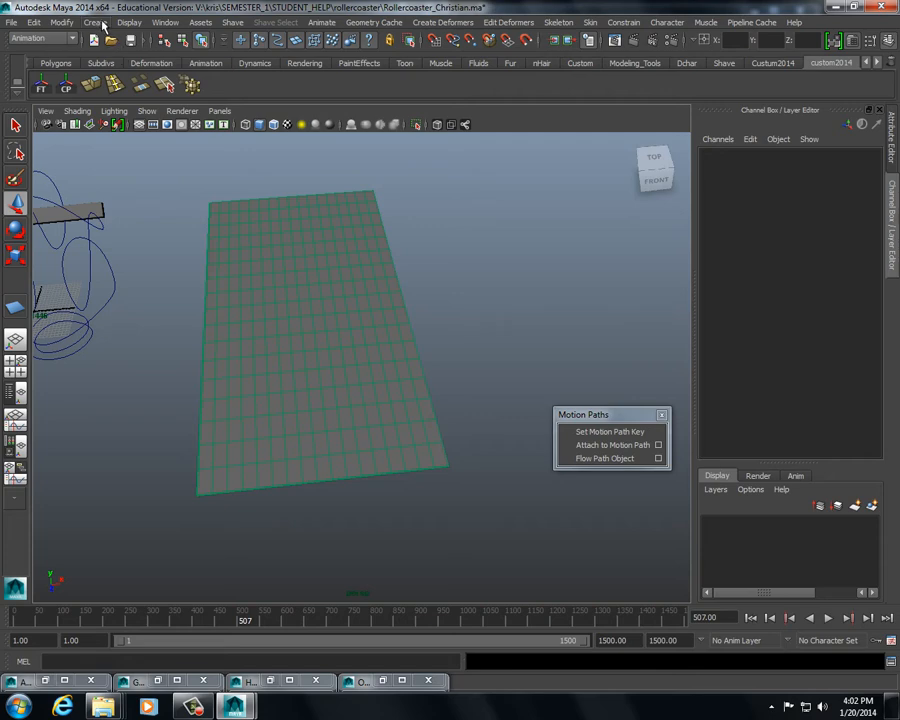
- Draw a winding CV curve of about 25 points on the live plane, from its near end to its far corner, and deselect it
click(95, 22)
click(130, 109)
click(261, 440)
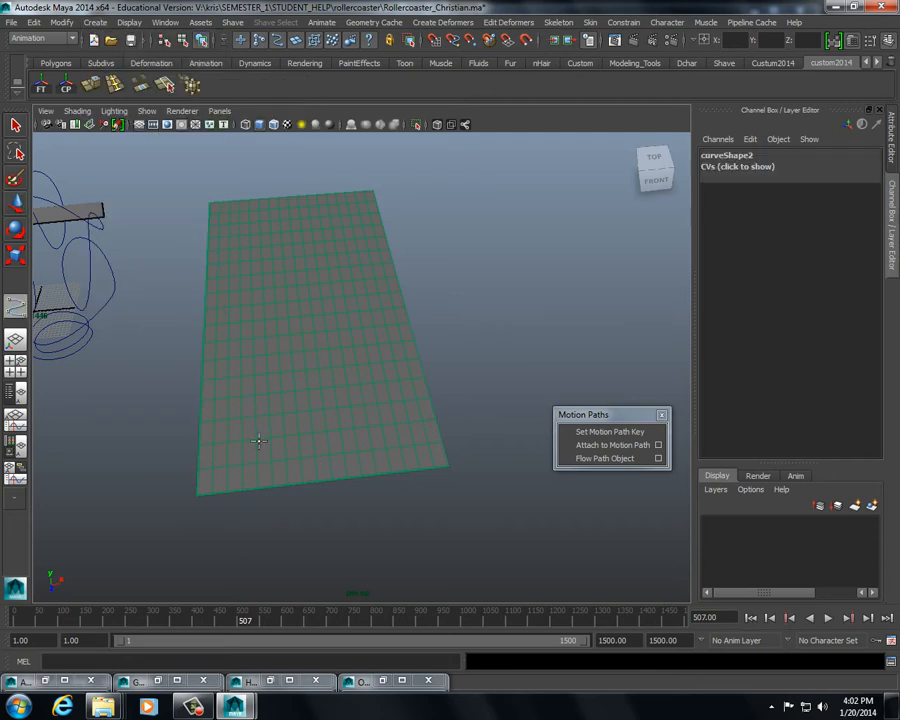
click(316, 358)
click(260, 323)
click(262, 285)
click(306, 280)
click(347, 332)
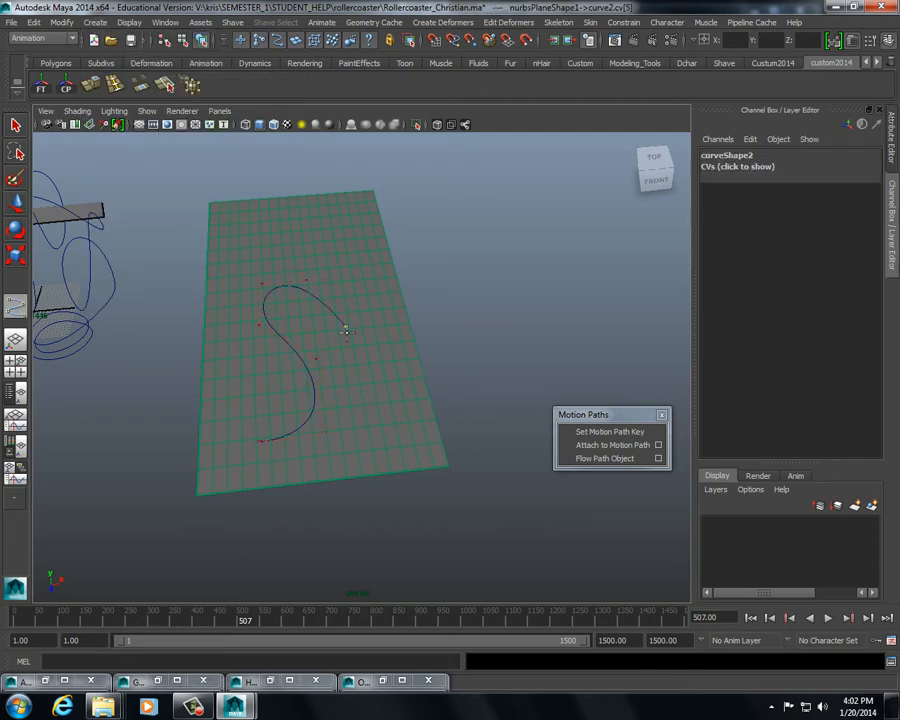
click(343, 363)
click(384, 349)
click(378, 306)
click(336, 262)
click(314, 257)
click(269, 262)
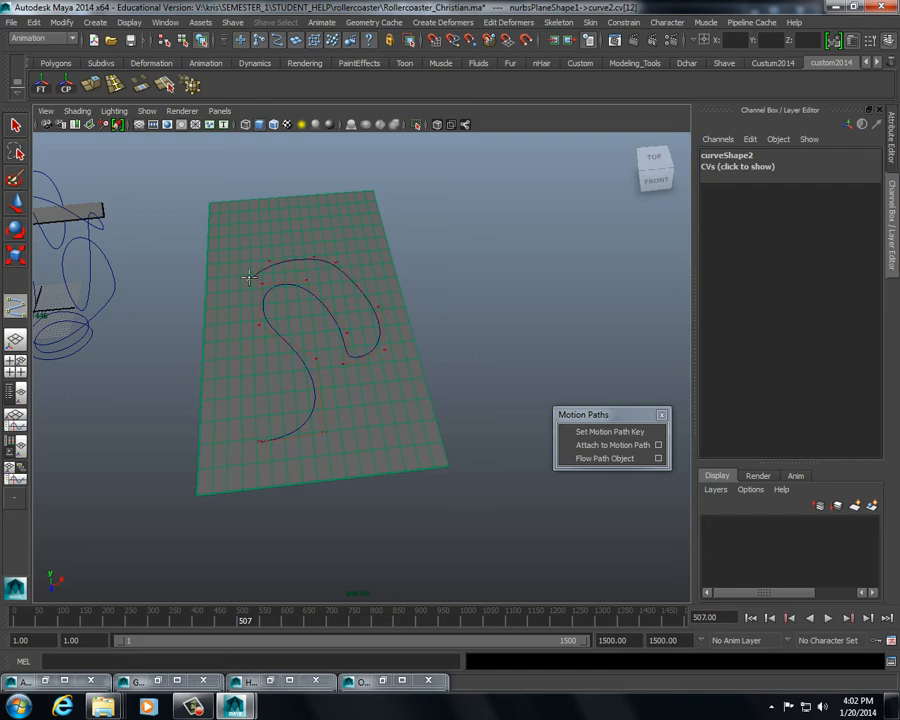
click(245, 274)
click(234, 246)
click(260, 239)
click(286, 242)
click(326, 249)
click(352, 243)
click(361, 235)
click(347, 219)
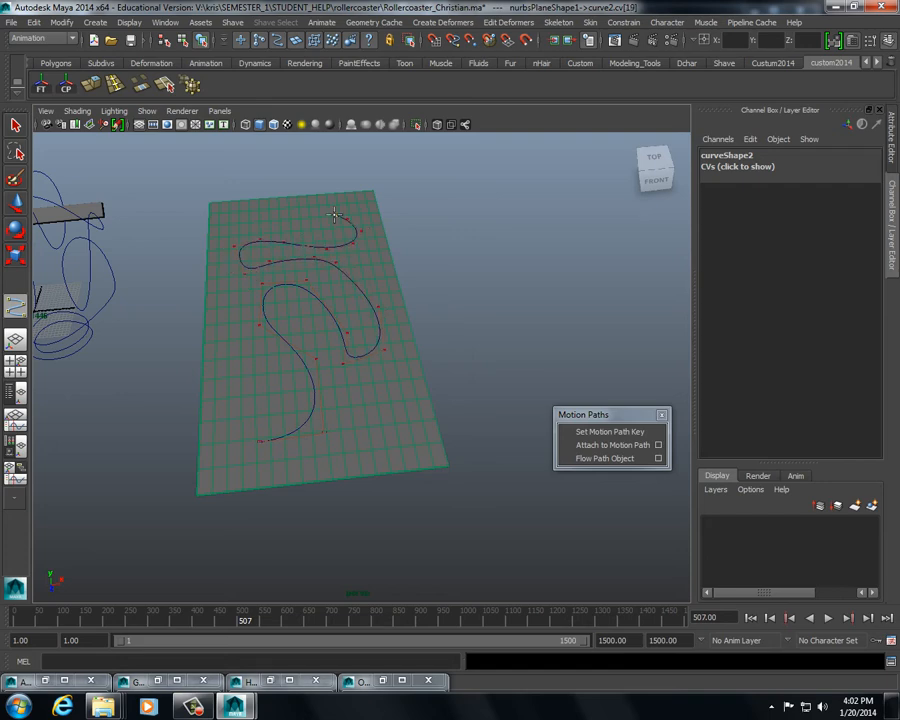
click(327, 216)
click(291, 216)
click(263, 216)
click(243, 207)
click(225, 201)
key(Return)
click(350, 415)
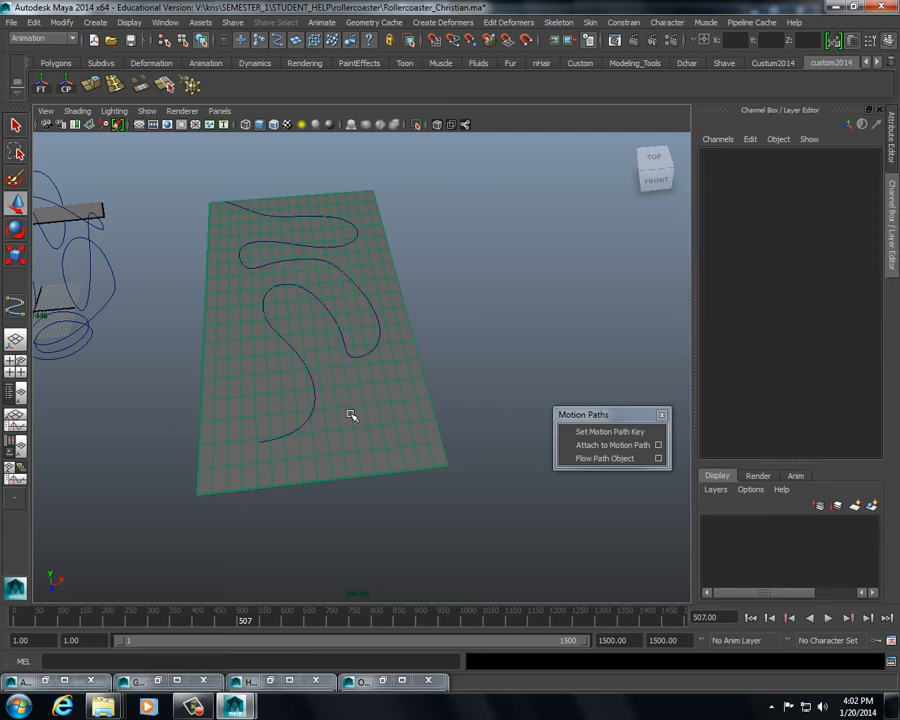
- Turn off the plane's live state and slide the curve along the surface about 0.029 in X and -0.063 in Y
click(347, 349)
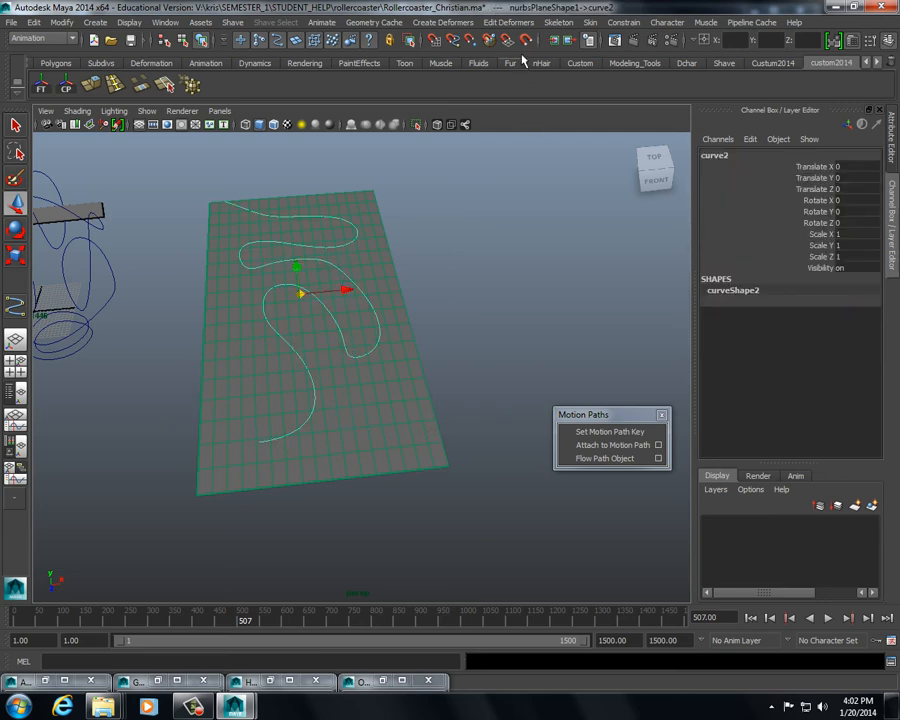
click(526, 41)
click(358, 388)
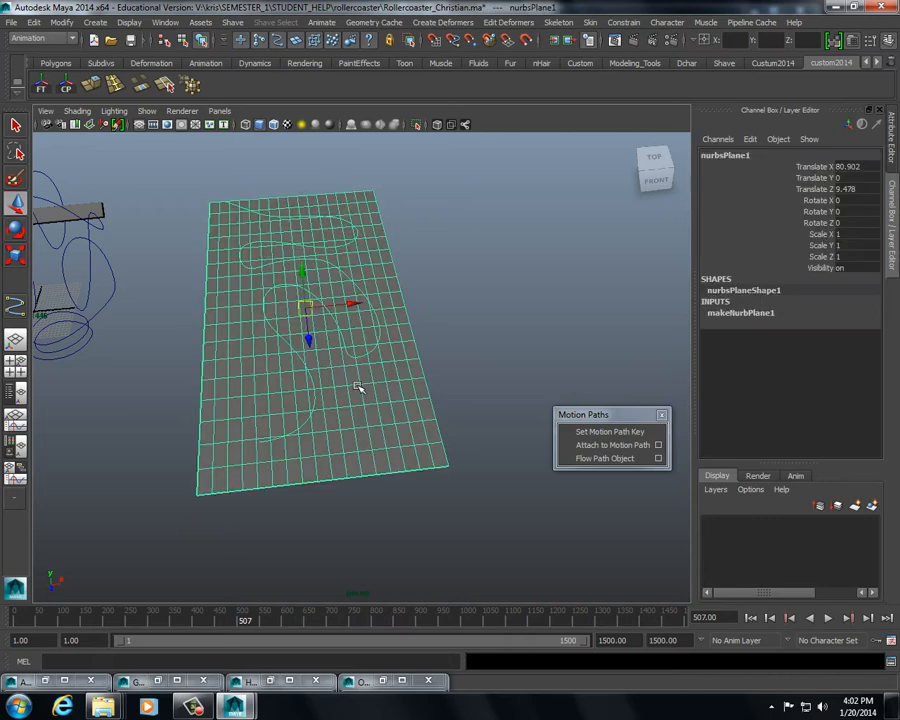
click(350, 353)
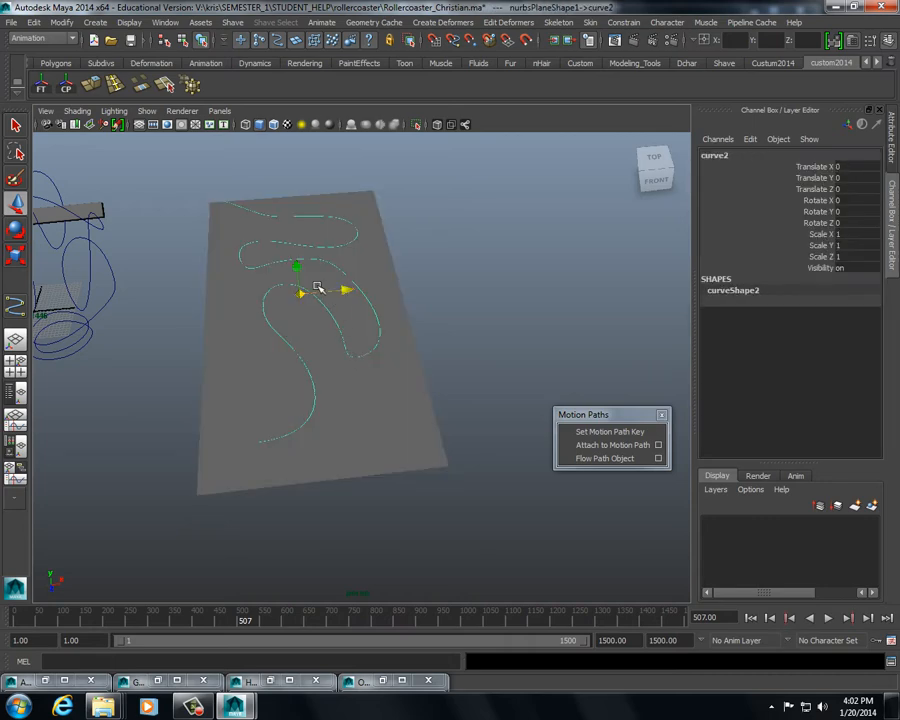
mouse_move(303, 295)
mouse_down()
mouse_move(298, 324)
mouse_move(307, 309)
mouse_up()
- Show the plane's control vertices, select one near the middle of the near half and enable soft selection with a falloff radius of about 42.85
click(358, 381)
right_drag(372, 408, 307, 411)
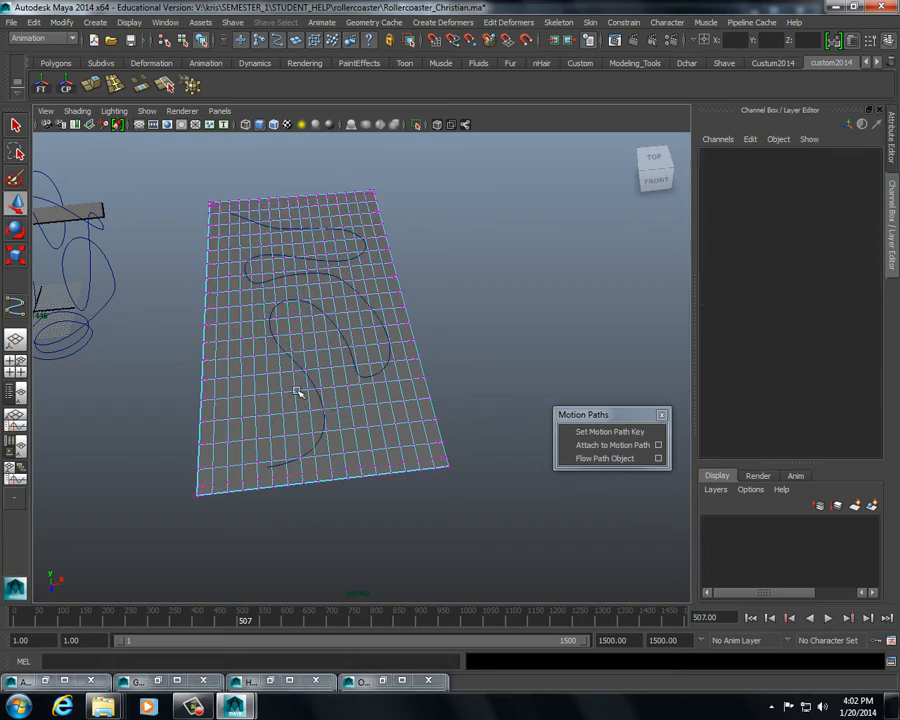
click(298, 392)
key(b)
drag(305, 402, 360, 390)
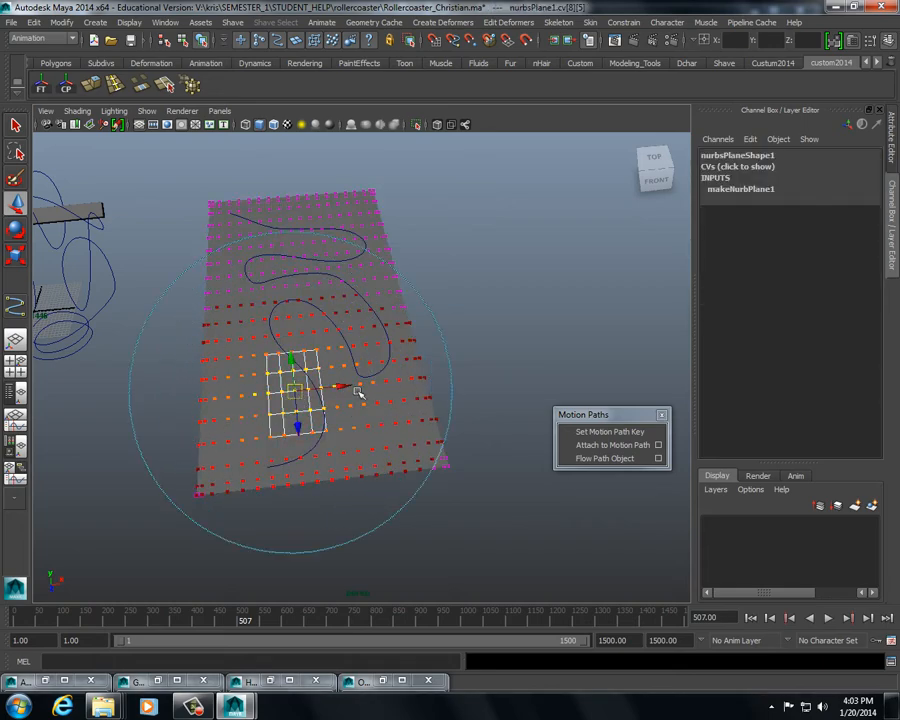
- Try raising the soft-selected vertices about 35.7 units, and undo the move
drag(295, 354, 305, 243)
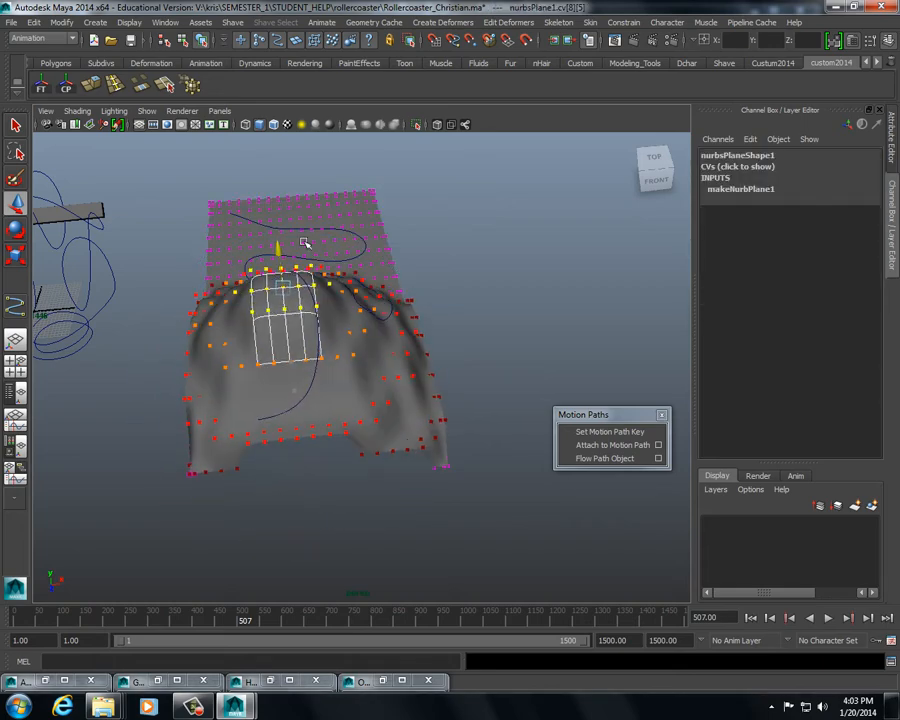
key(ctrl+z)
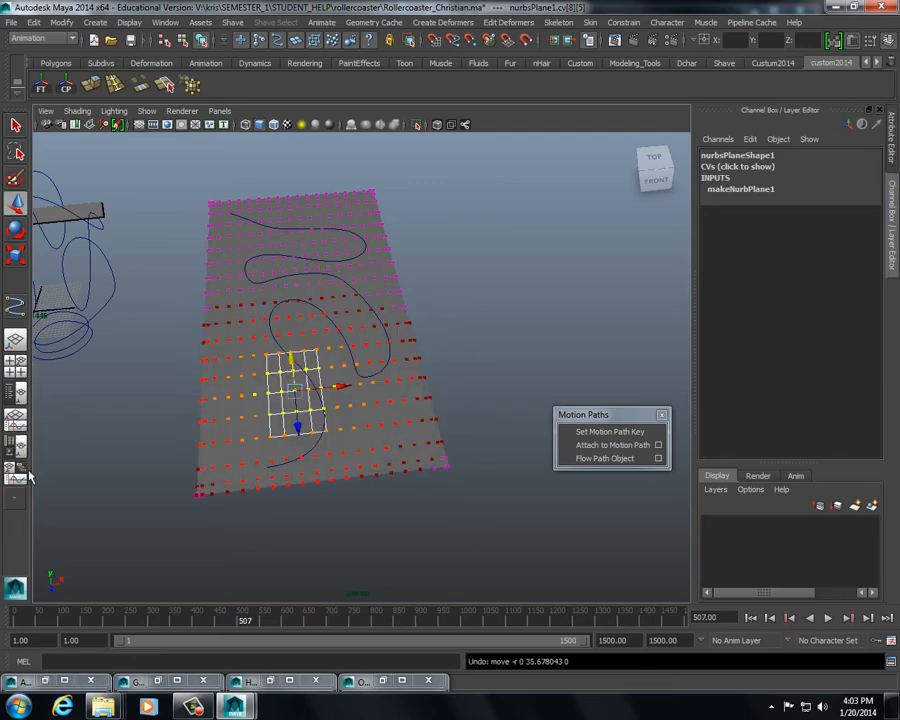
- Change the Move tool's soft selection falloff curve to the smooth S-shaped preset and close the tool settings
double_click(16, 203)
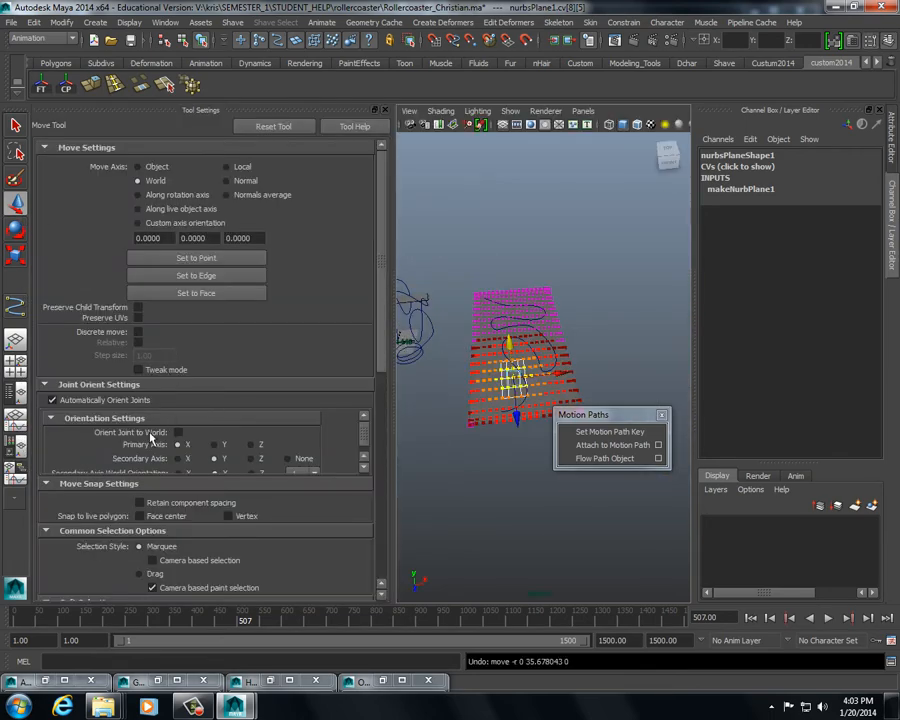
scroll(138, 446, down, 2)
scroll(150, 530, down, 2)
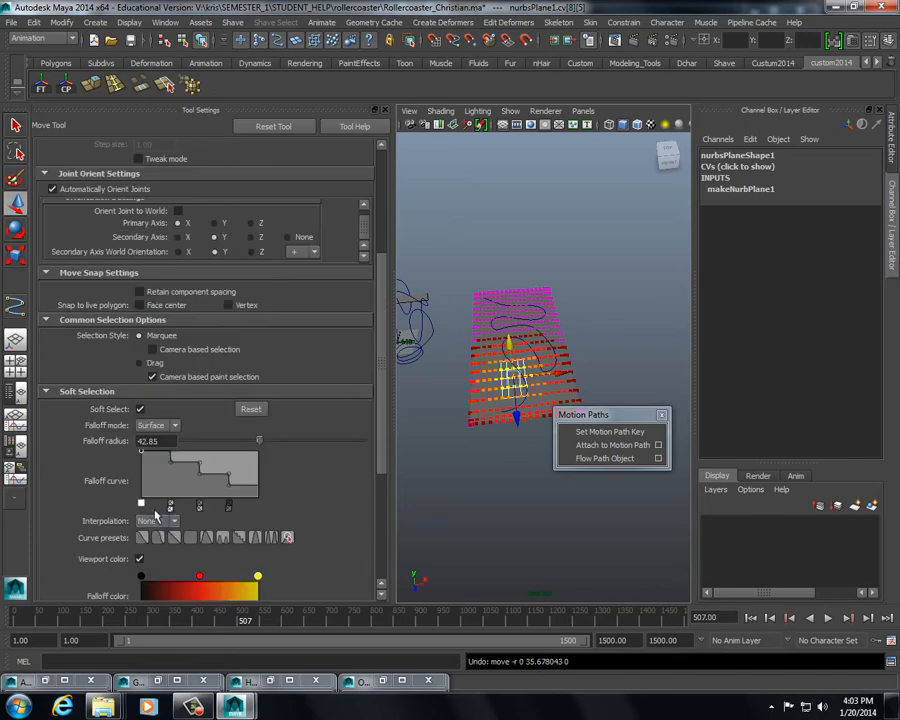
click(157, 536)
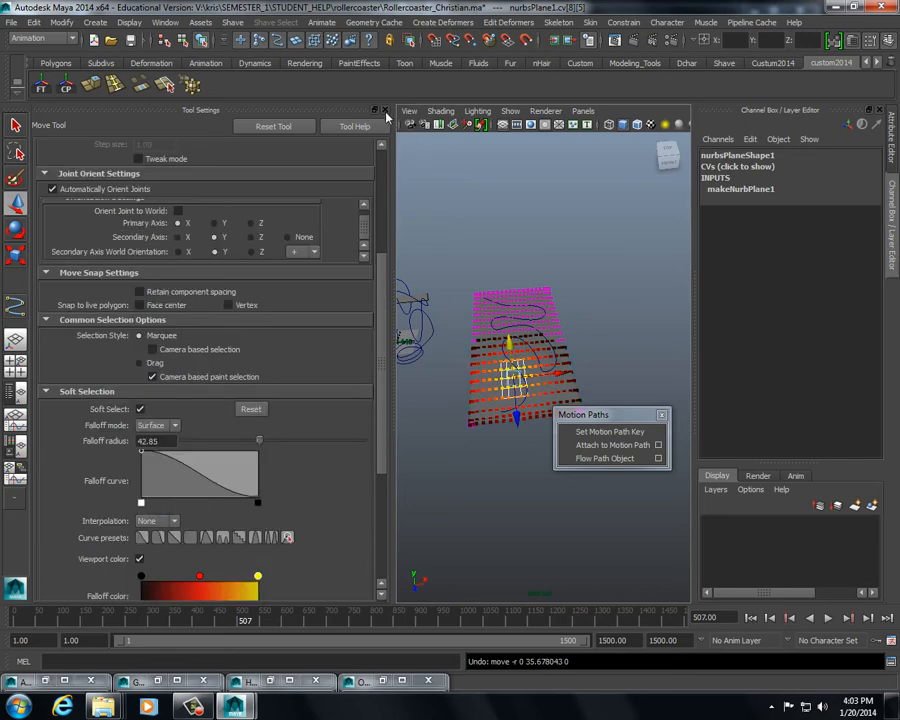
click(385, 110)
- Try raising the soft-selected vertices into a smooth hill, inspect how the curve follows it, and undo the move
alt+drag(381, 392, 294, 212)
alt+drag(308, 325, 482, 287)
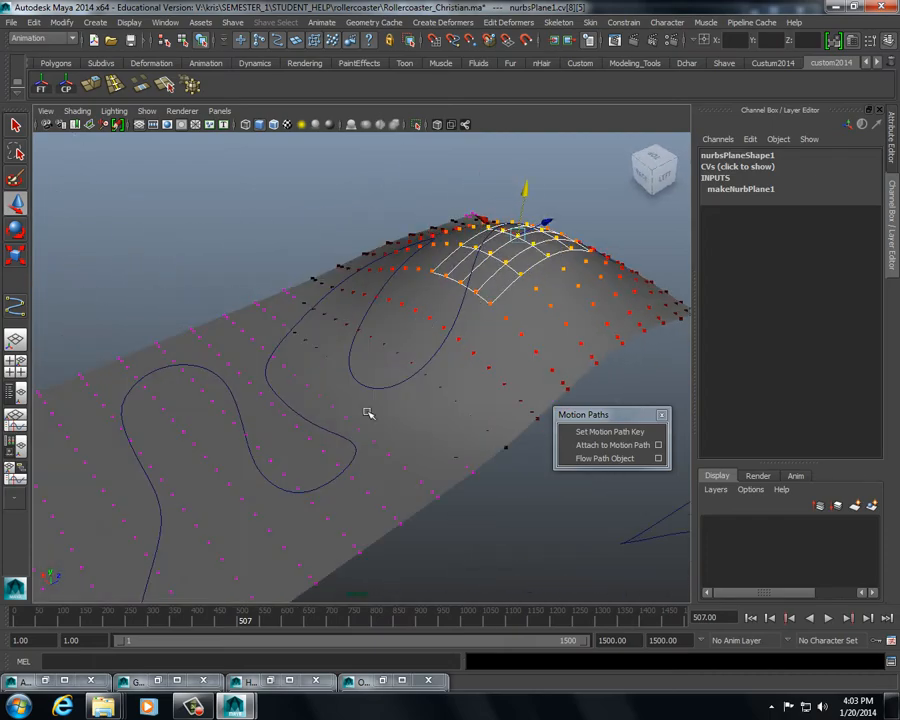
alt+drag(231, 438, 248, 344)
key(ctrl+z)
- Select the vertex rows at the plane's far end and rotate them with soft selection to twist the plane into a spiral, then deselect them
drag(472, 500, 204, 426)
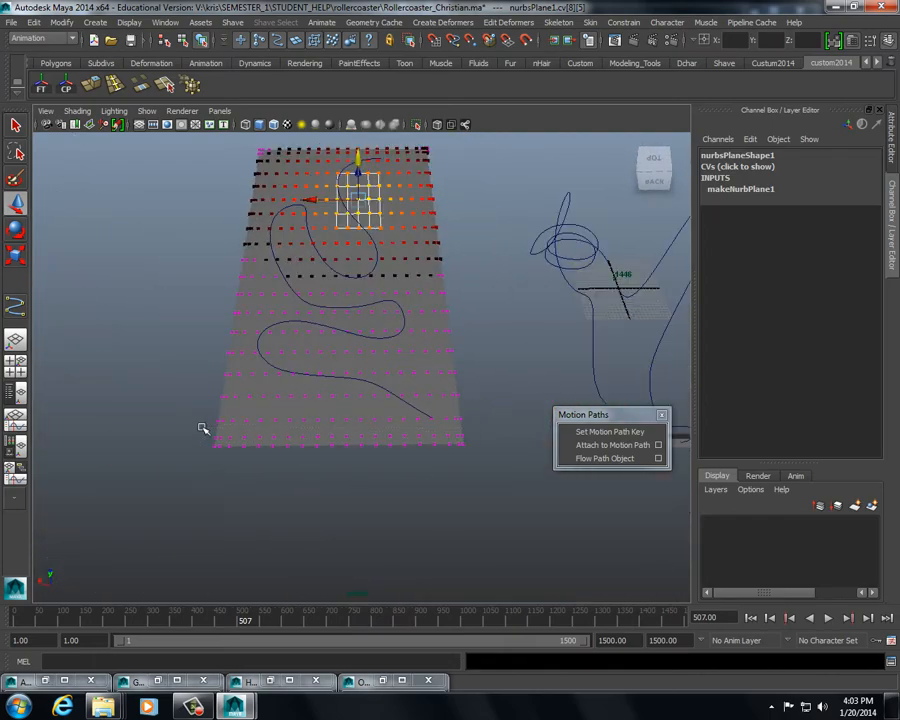
drag(300, 434, 525, 466)
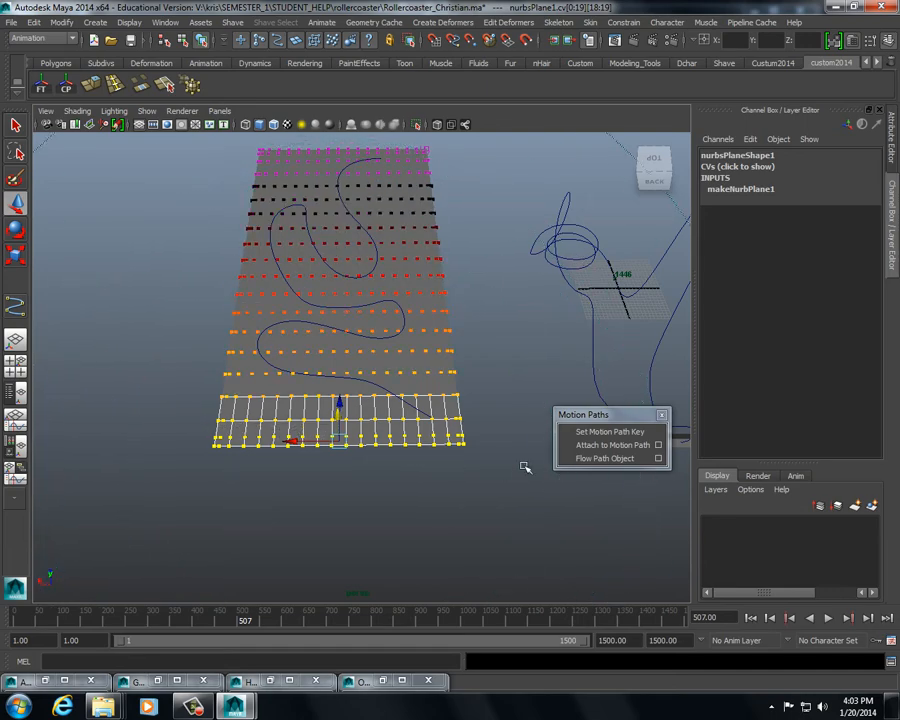
key(e)
drag(374, 412, 897, 494)
click(446, 339)
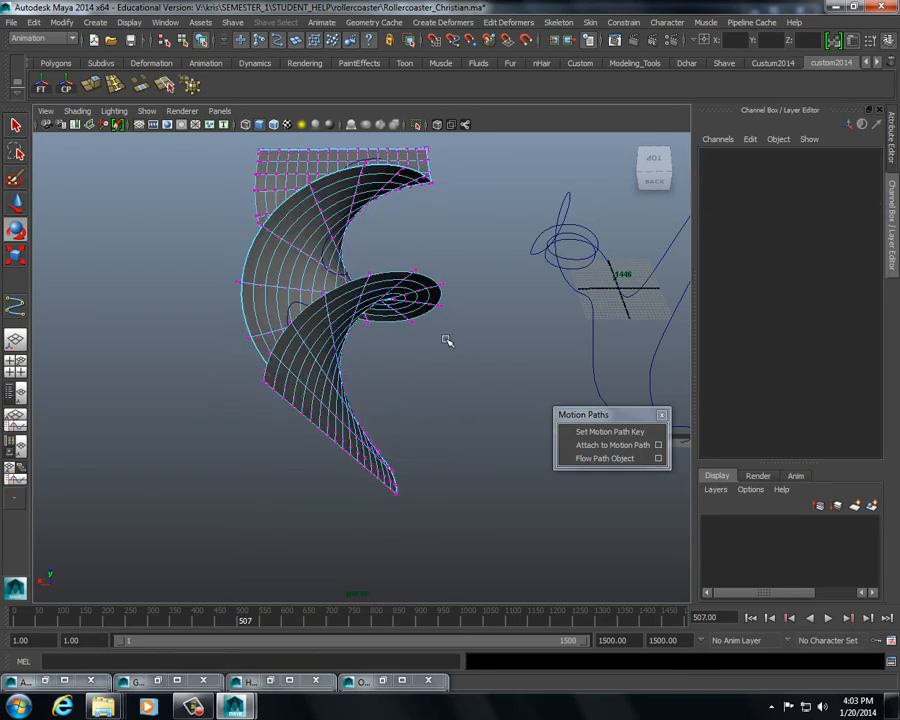
- Create a polygon pipe beside the open end of the twisted surface, close to where the curve starts
alt+drag(446, 339, 241, 346)
alt+right_drag(241, 346, 342, 400)
alt+drag(342, 400, 305, 392)
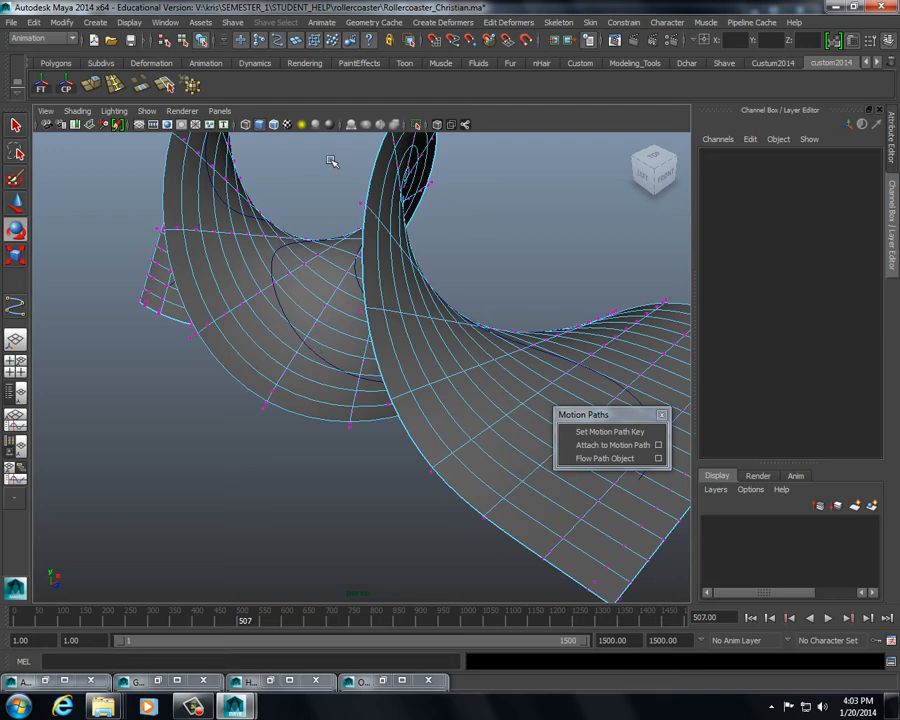
alt+drag(248, 203, 296, 250)
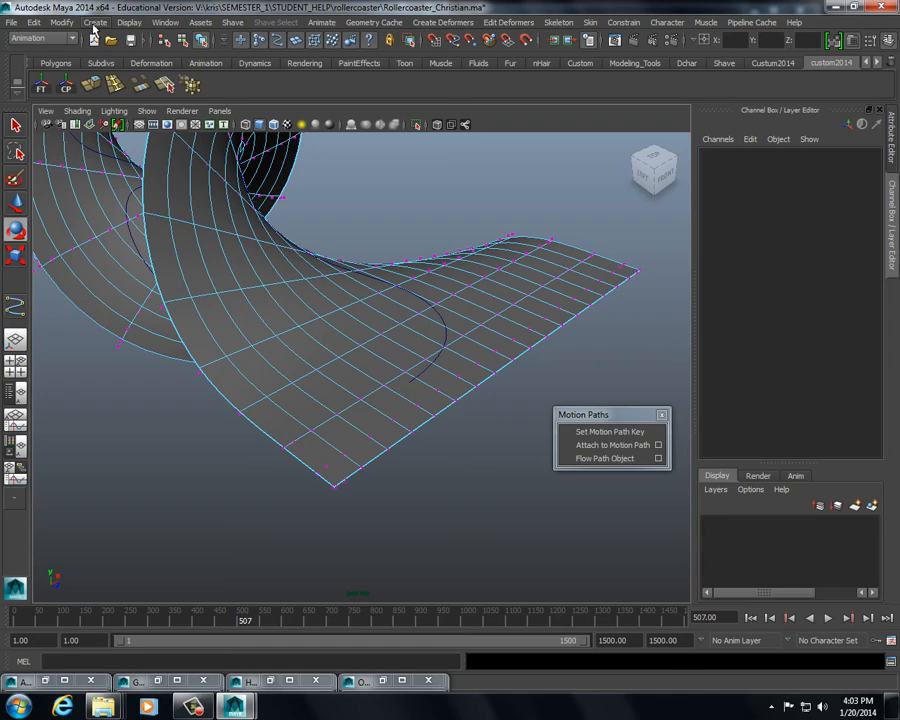
click(95, 22)
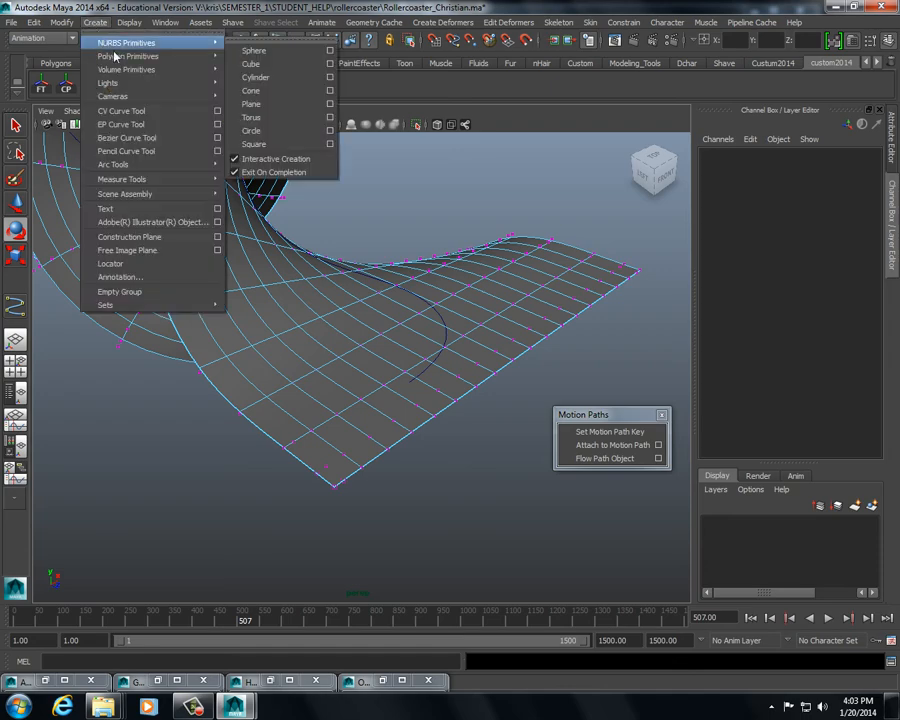
mouse_move(118, 58)
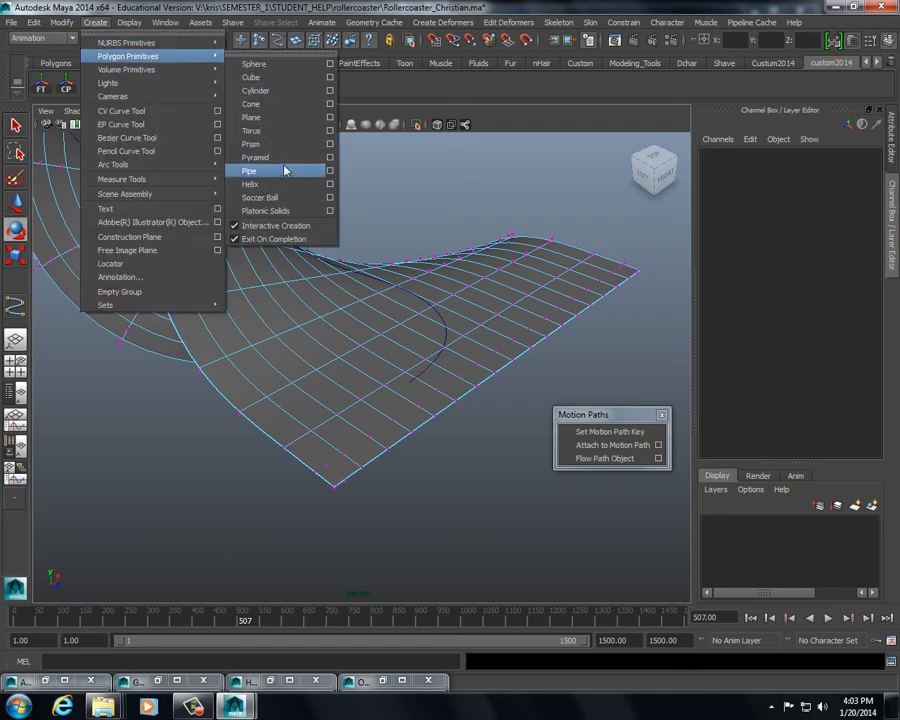
click(249, 170)
alt+middle_drag(459, 476, 428, 452)
alt+drag(428, 452, 335, 472)
alt+right_drag(335, 472, 218, 462)
alt+middle_drag(218, 462, 338, 431)
drag(293, 449, 333, 474)
drag(326, 434, 456, 436)
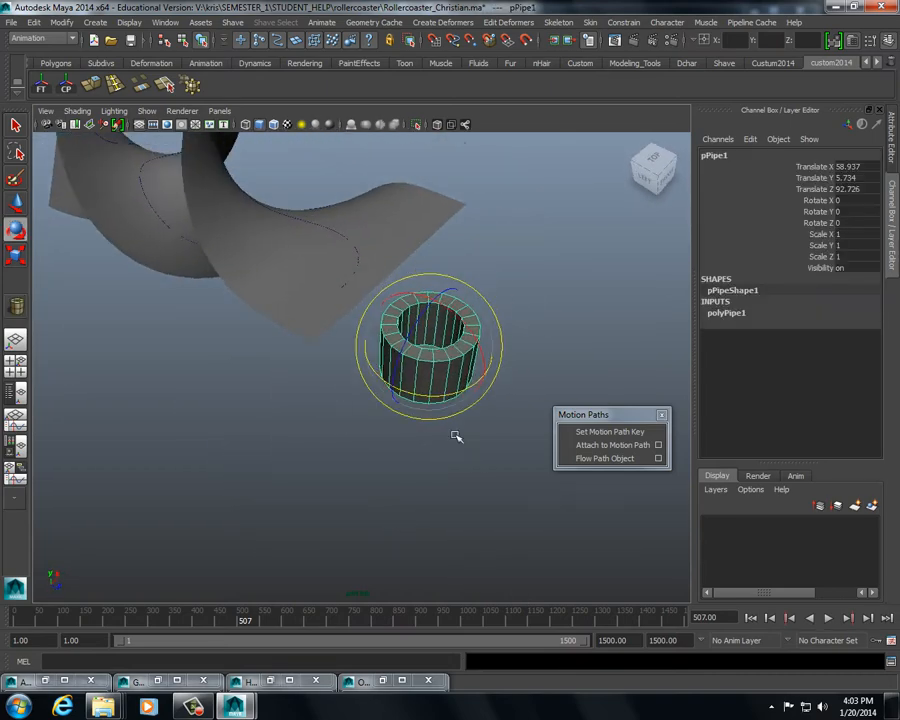
- Set the pipe's rotation to 90 in X, 0 in Y and 0 in Z
drag(477, 353, 420, 345)
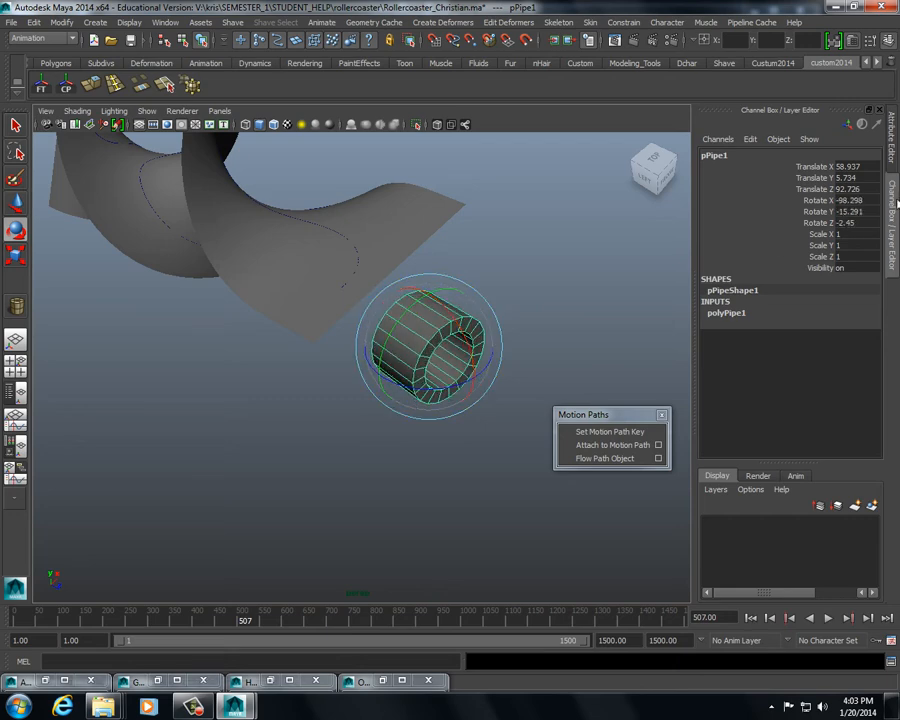
click(860, 200)
text(90)
key(Tab)
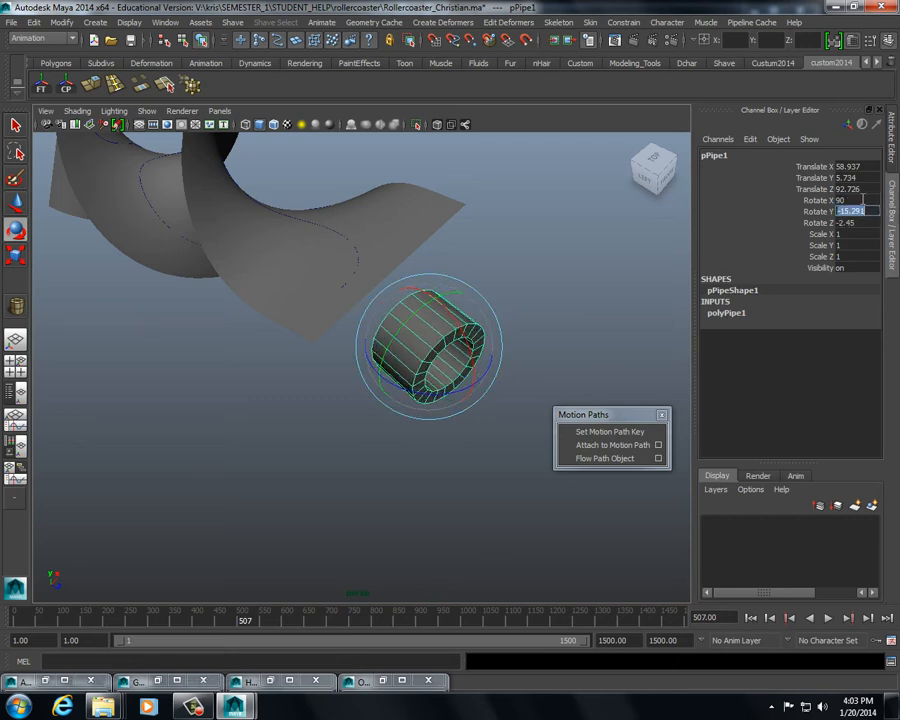
text(0)
key(Tab)
text(0)
key(Tab)
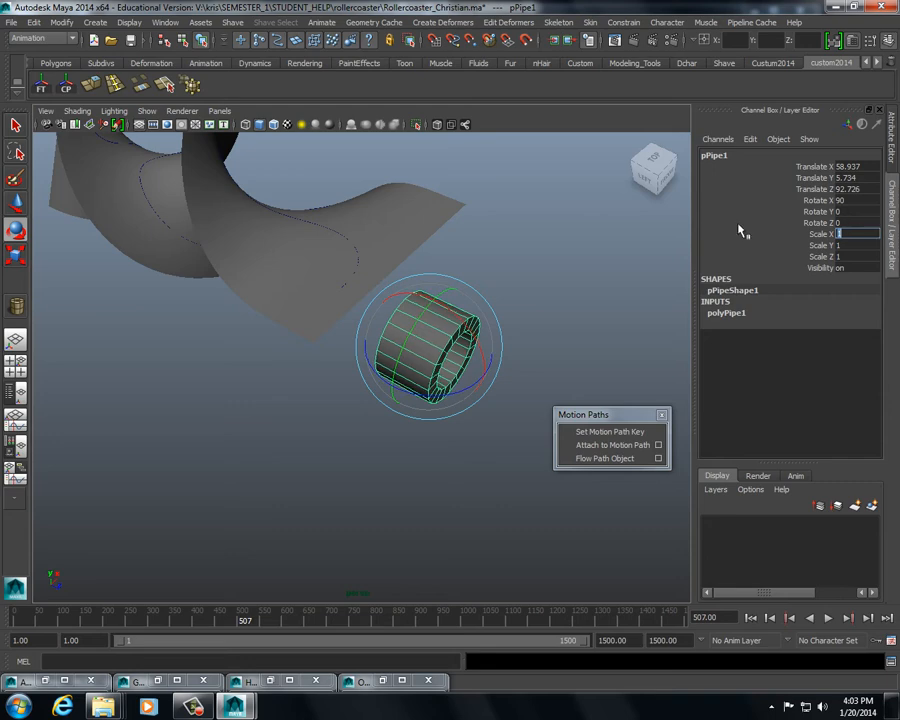
- Flatten the pipe to a Y scale of about 0.378 and freeze its transformations
alt+drag(546, 304, 352, 277)
key(r)
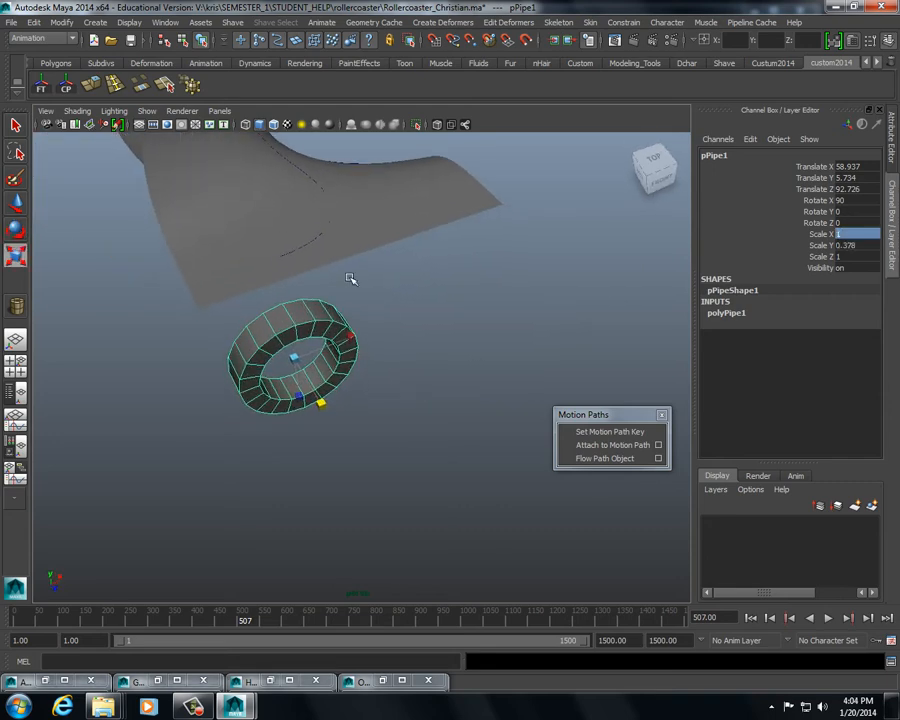
click(42, 86)
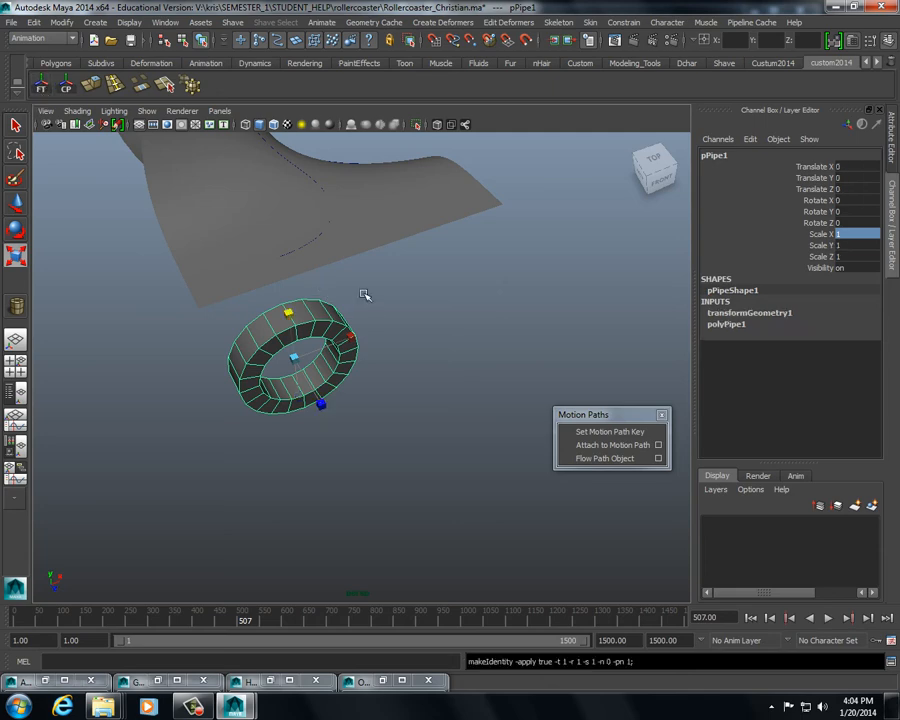
- Try to attach the pipe to the surface curve as a motion path and check its travel along the timeline
click(306, 229)
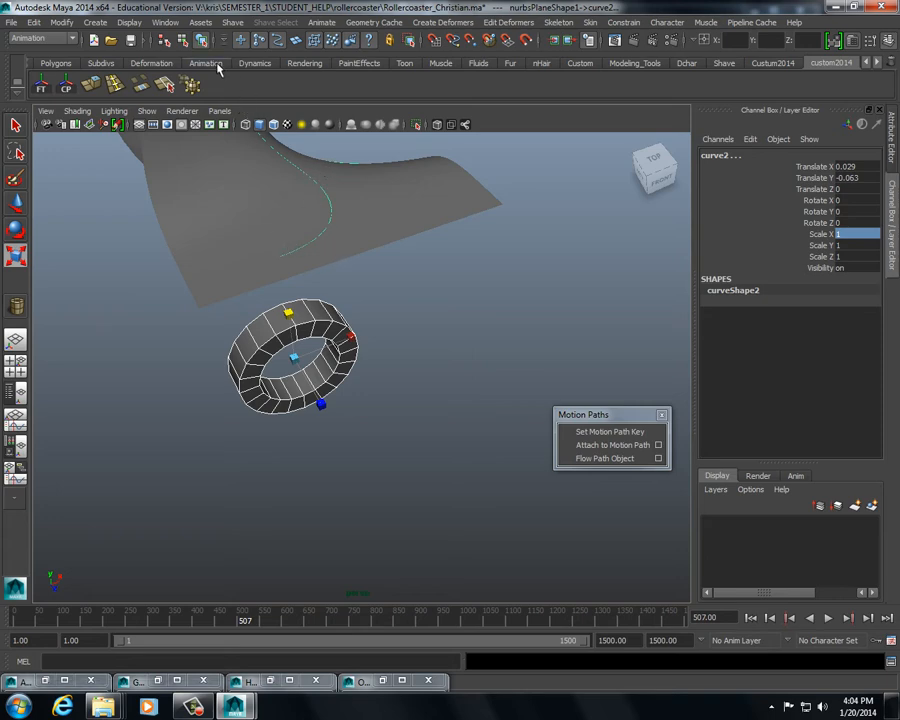
click(603, 445)
click(17, 618)
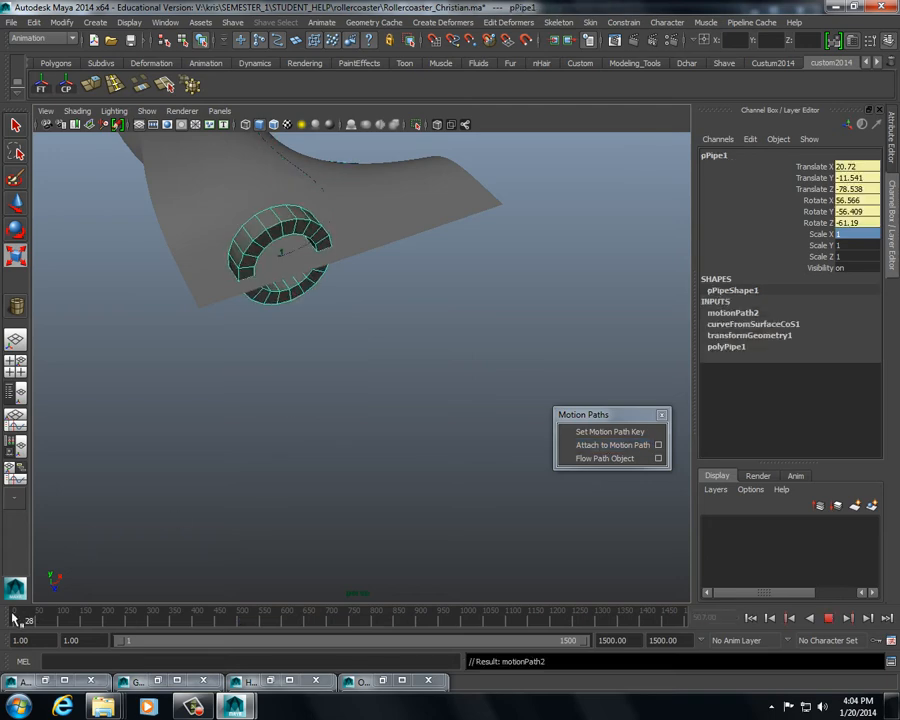
alt+middle_drag(273, 494, 245, 590)
alt+right_drag(245, 590, 137, 473)
alt+drag(137, 473, 151, 550)
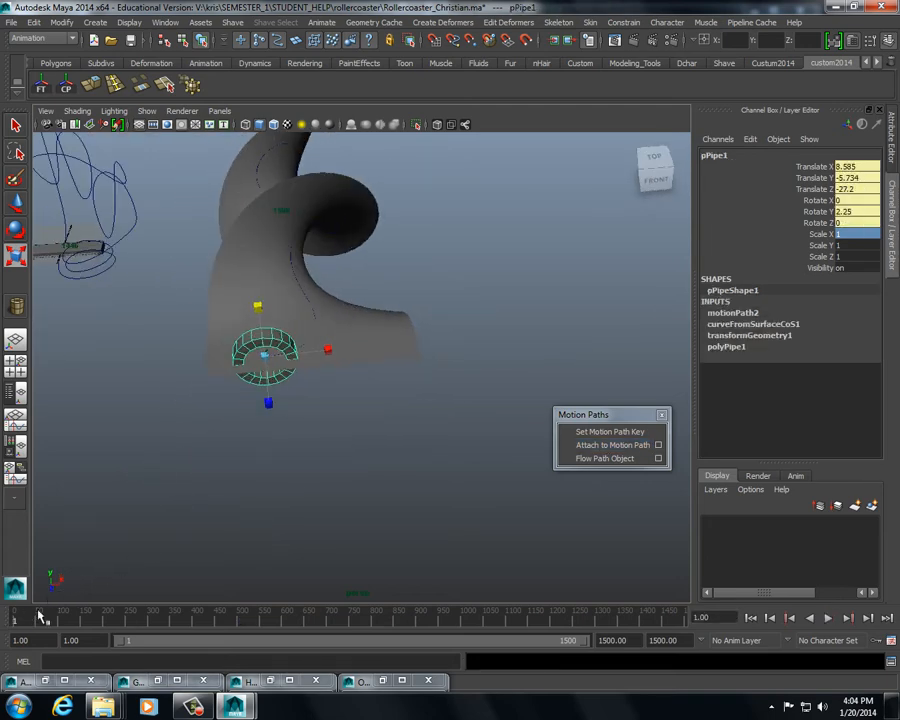
key(alt+v)
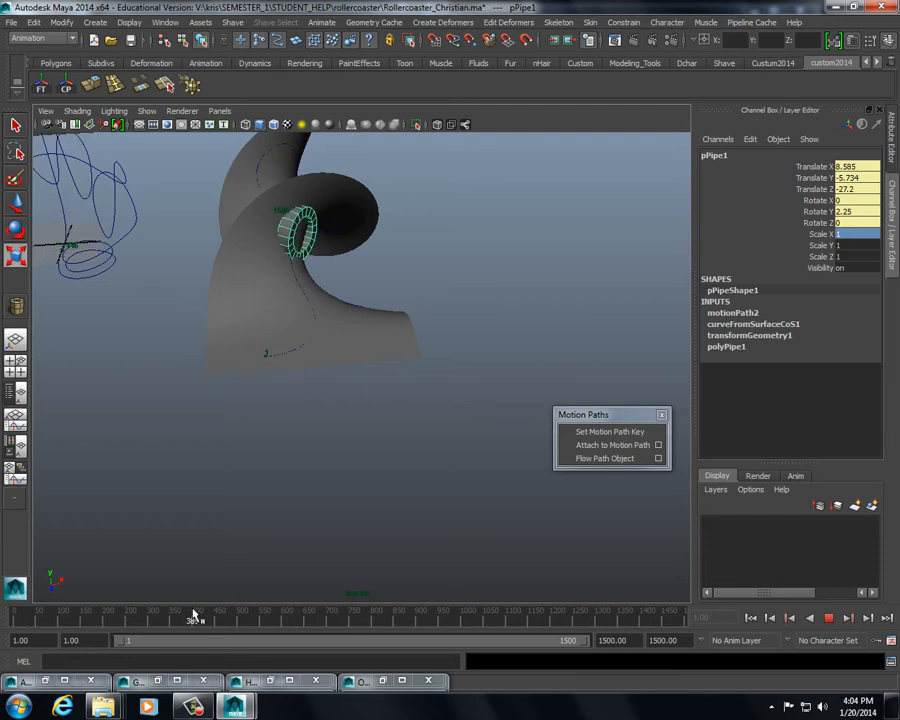
- Undo the pipe's motion path attachment so that the pipe and the surface curve are selected again
key(ctrl+z)
alt+middle_drag(345, 458, 362, 444)
alt+right_drag(362, 444, 432, 452)
alt+drag(432, 452, 456, 488)
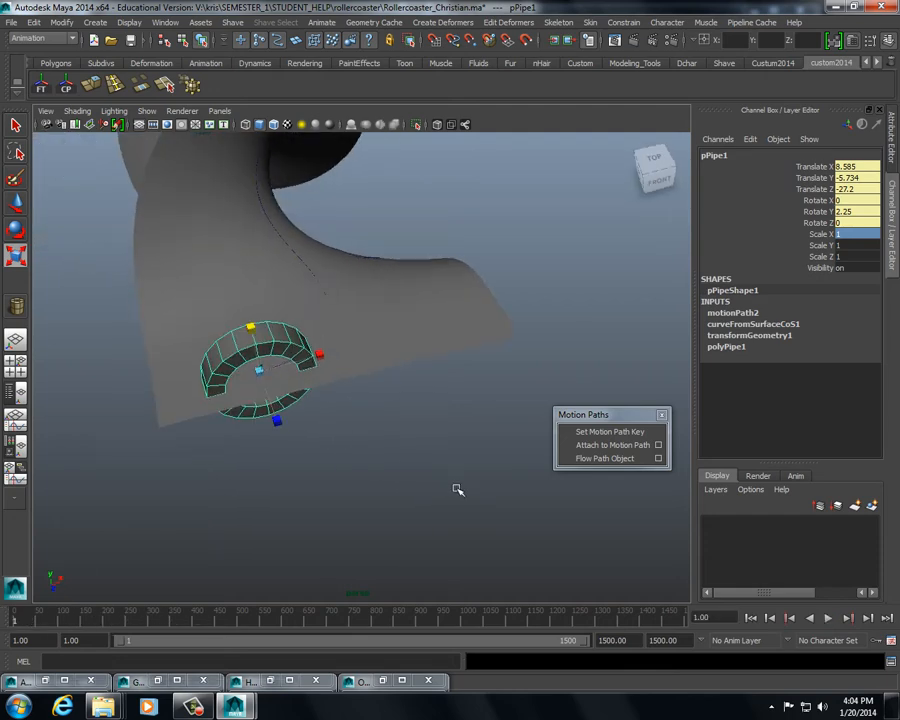
key(ctrl+z)
key(ctrl+z)
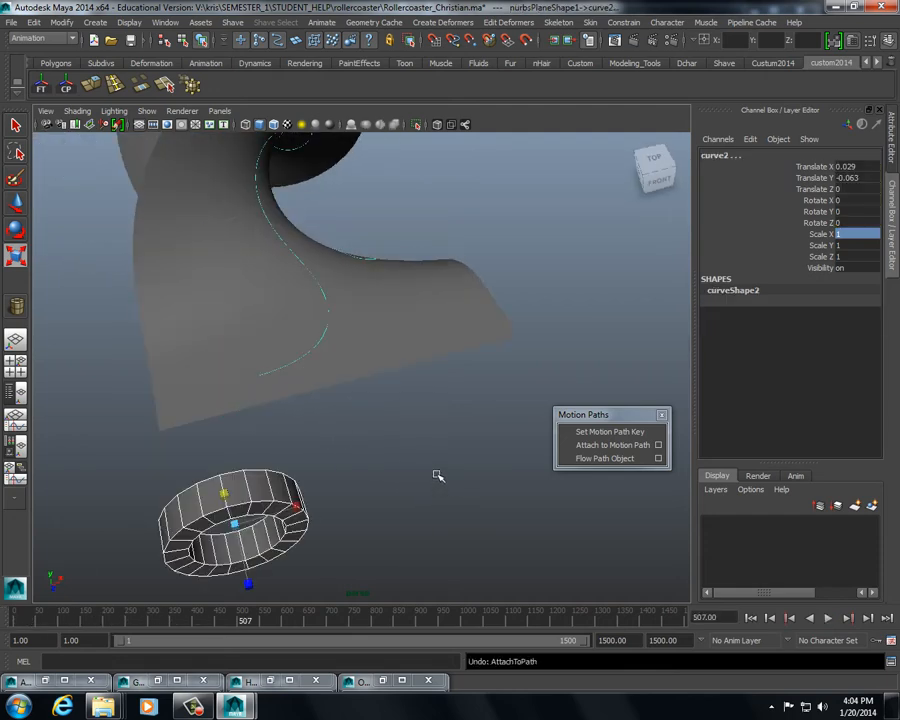
- Attach the pipe to the surface curve with world up type Normal, front axis Z, up axis Y and Inverse front enabled
alt+middle_drag(438, 475, 448, 366)
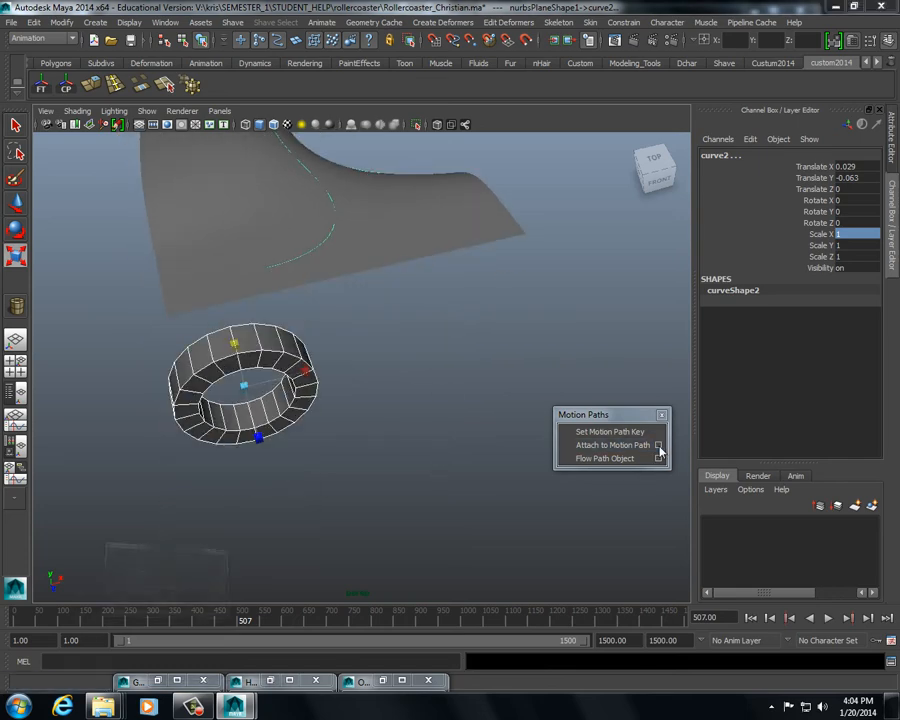
click(658, 445)
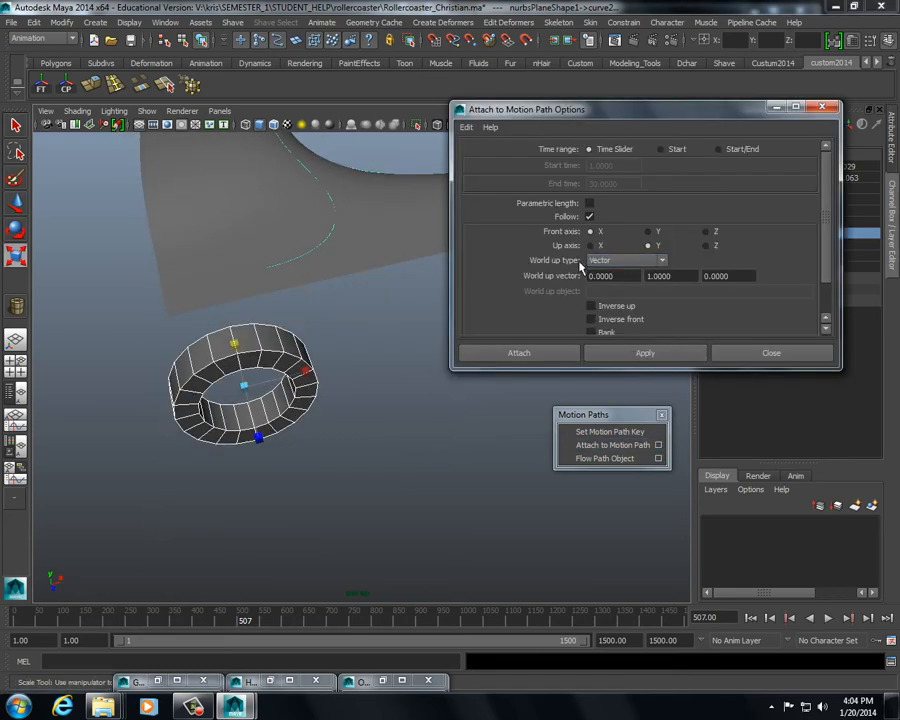
click(598, 260)
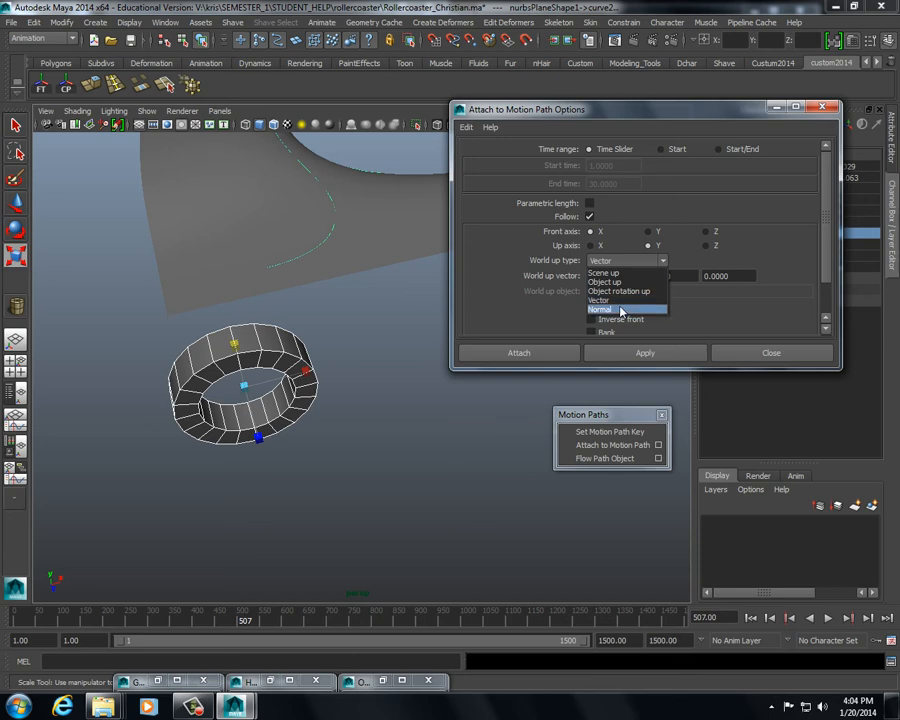
click(620, 310)
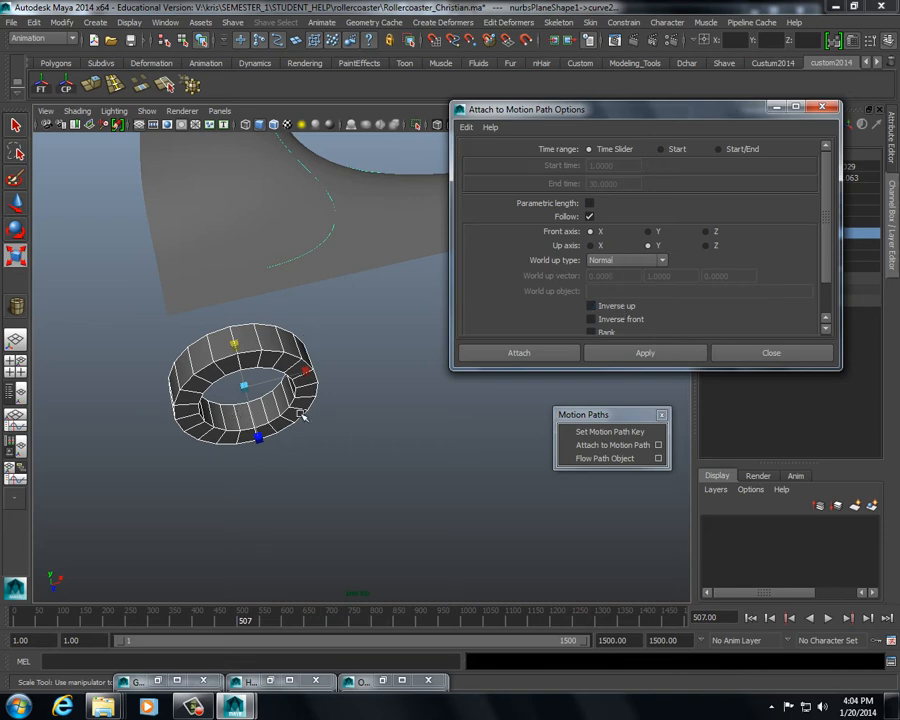
alt+drag(303, 415, 304, 439)
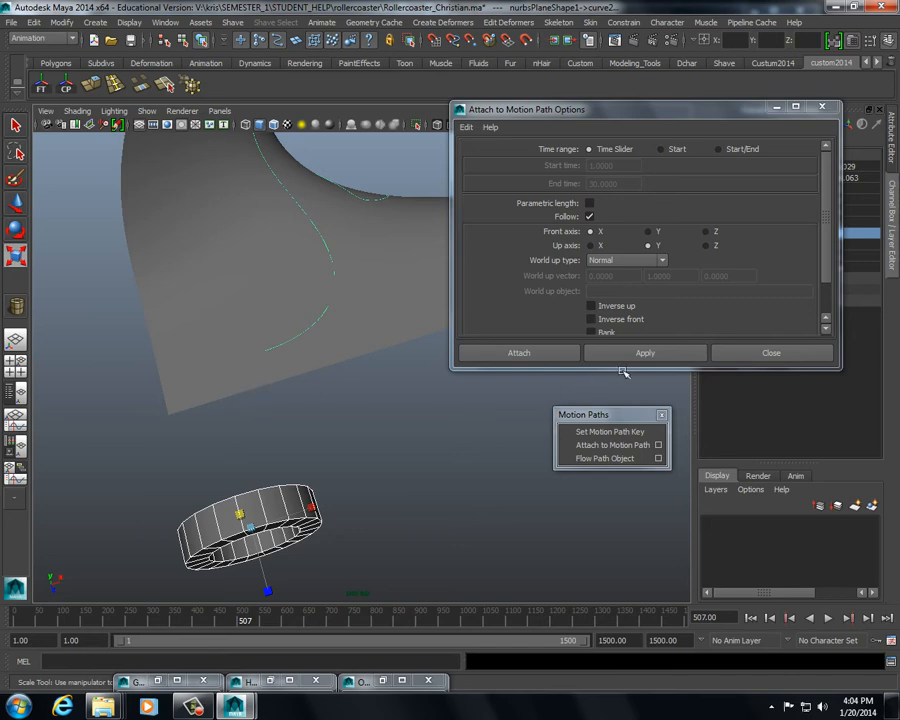
click(707, 232)
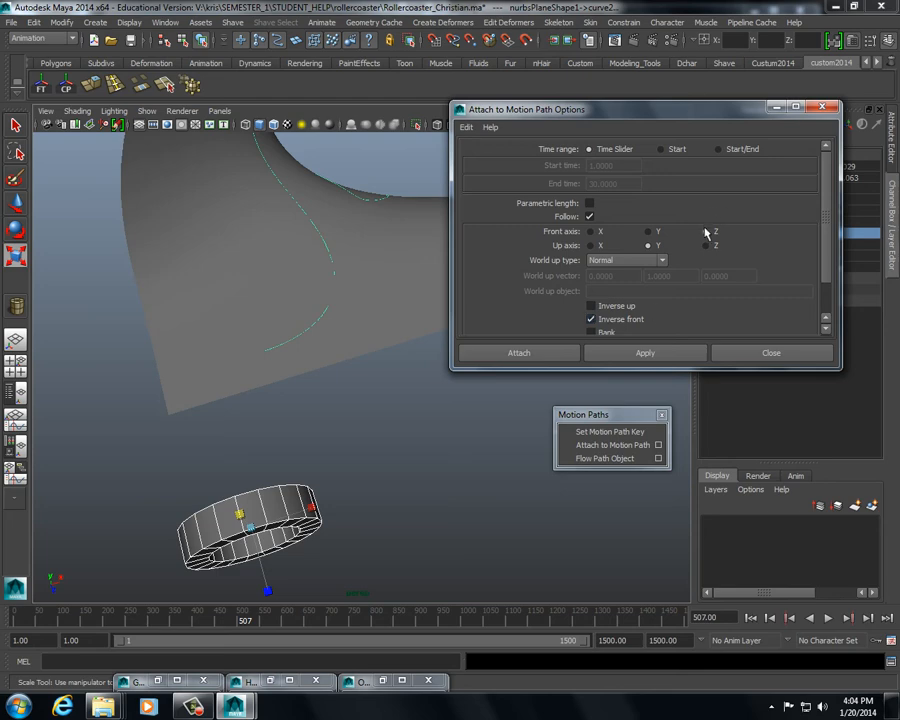
click(630, 356)
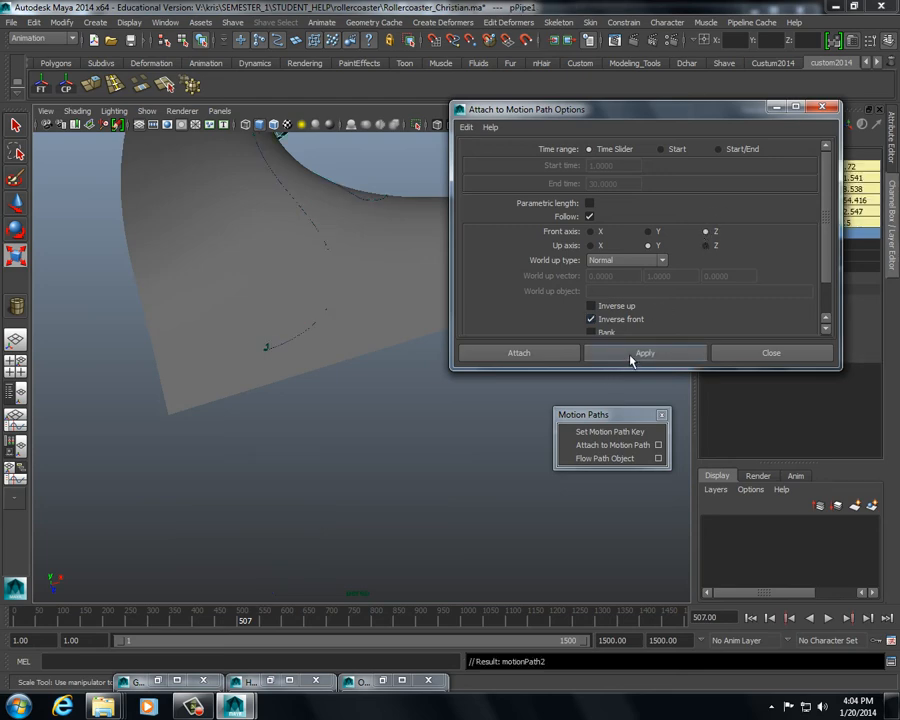
- Check the pipe's travel along the twisted surface, and scale the pipe uniformly to about 0.442 at frame 1
drag(106, 618, 162, 610)
alt+drag(226, 539, 313, 584)
key(alt+v)
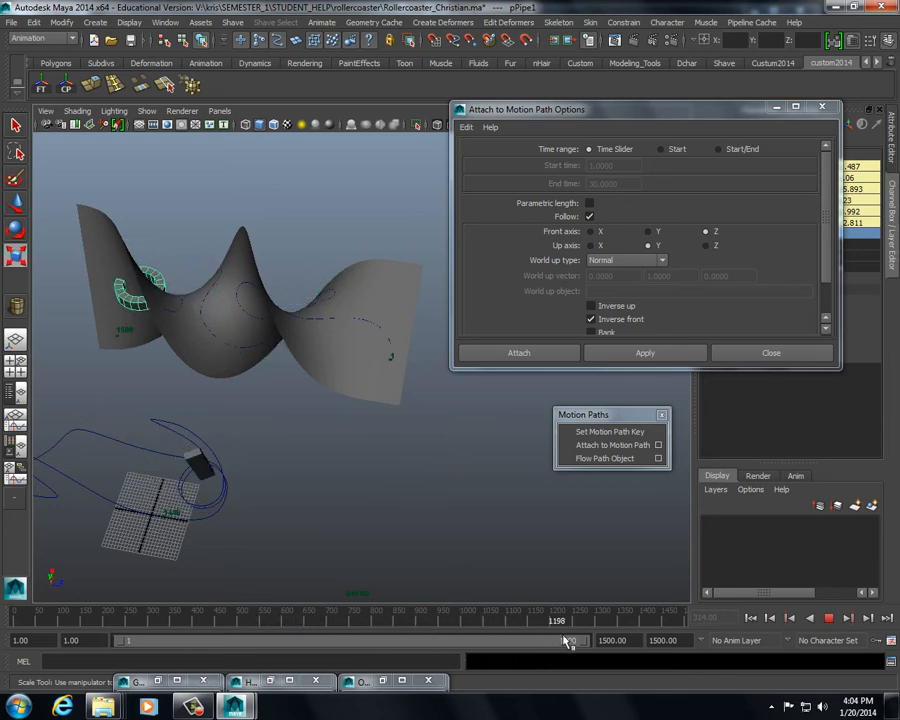
drag(525, 625, 14, 622)
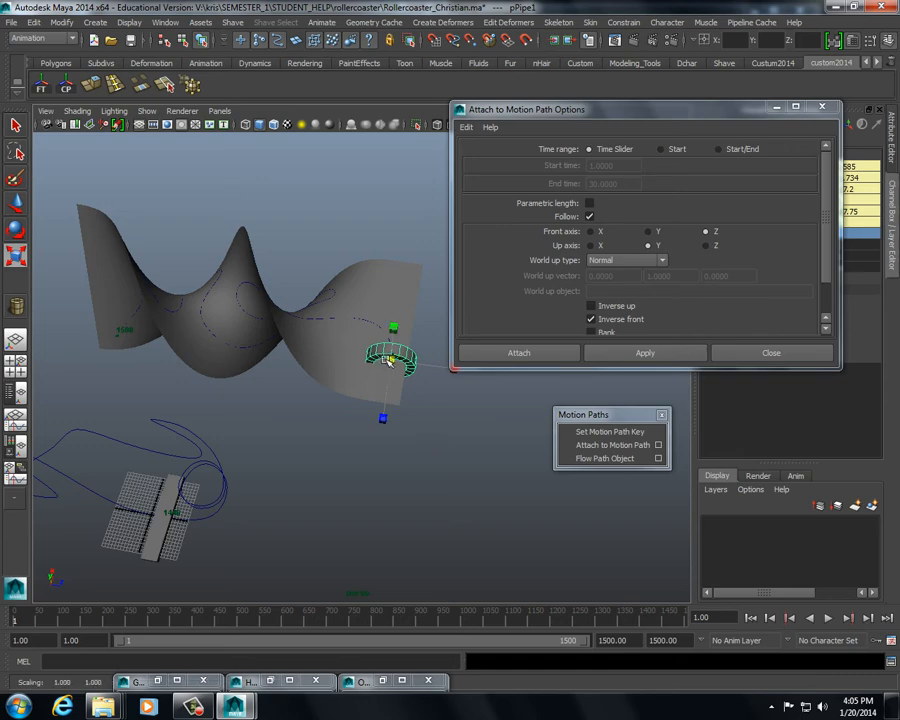
mouse_move(378, 360)
mouse_down()
mouse_move(348, 364)
mouse_move(365, 365)
mouse_up()
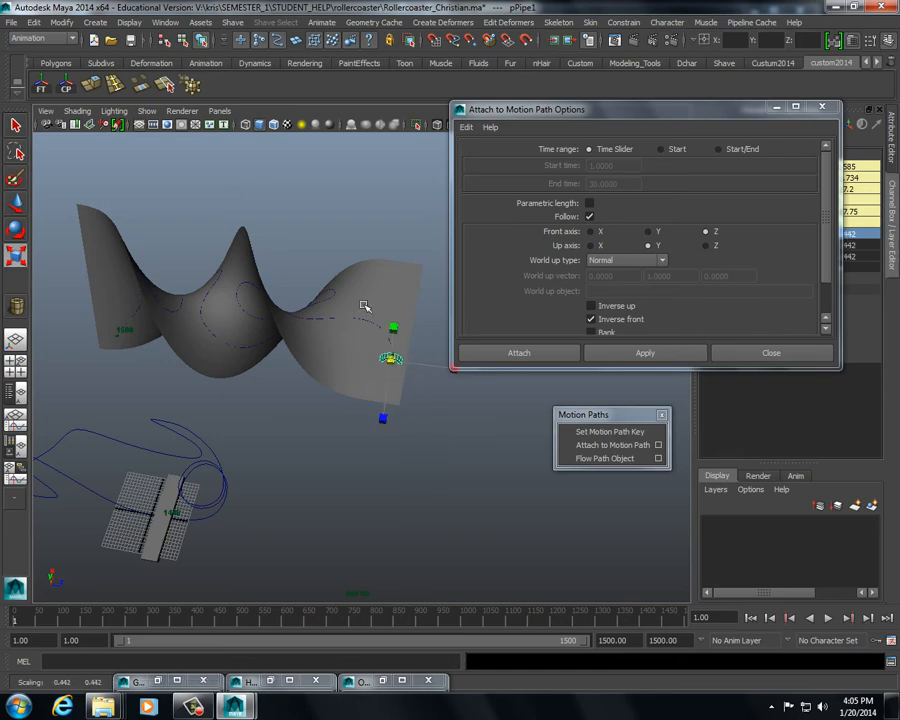
key(space)
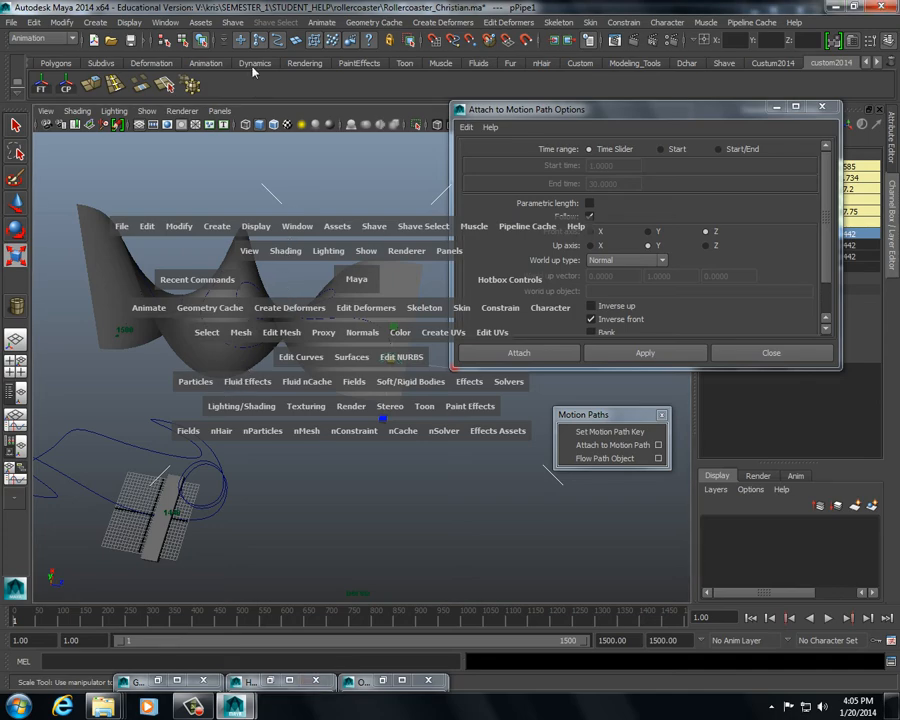
click(321, 22)
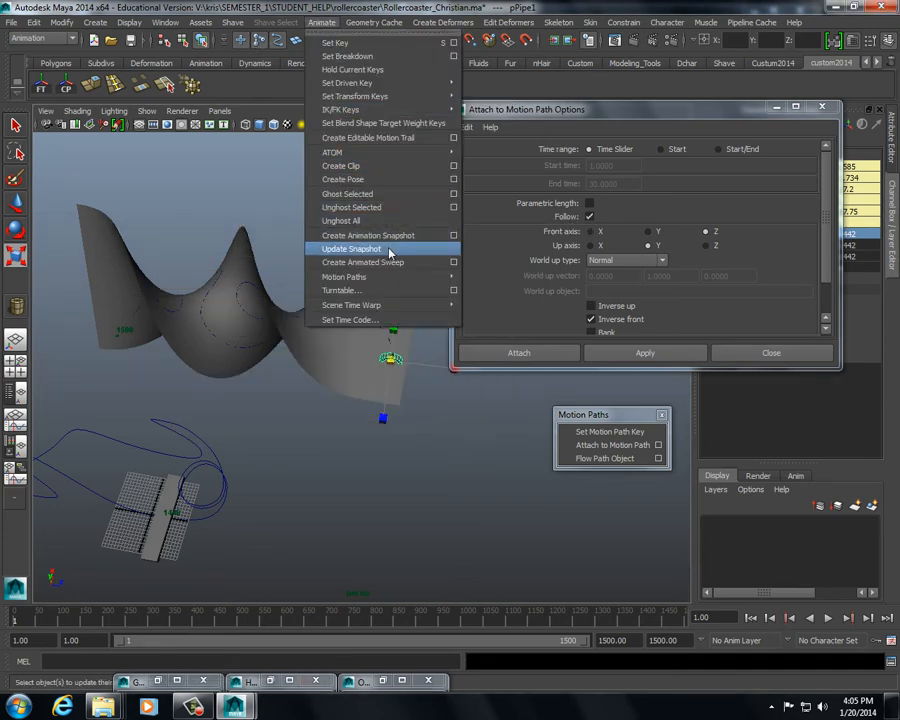
click(368, 235)
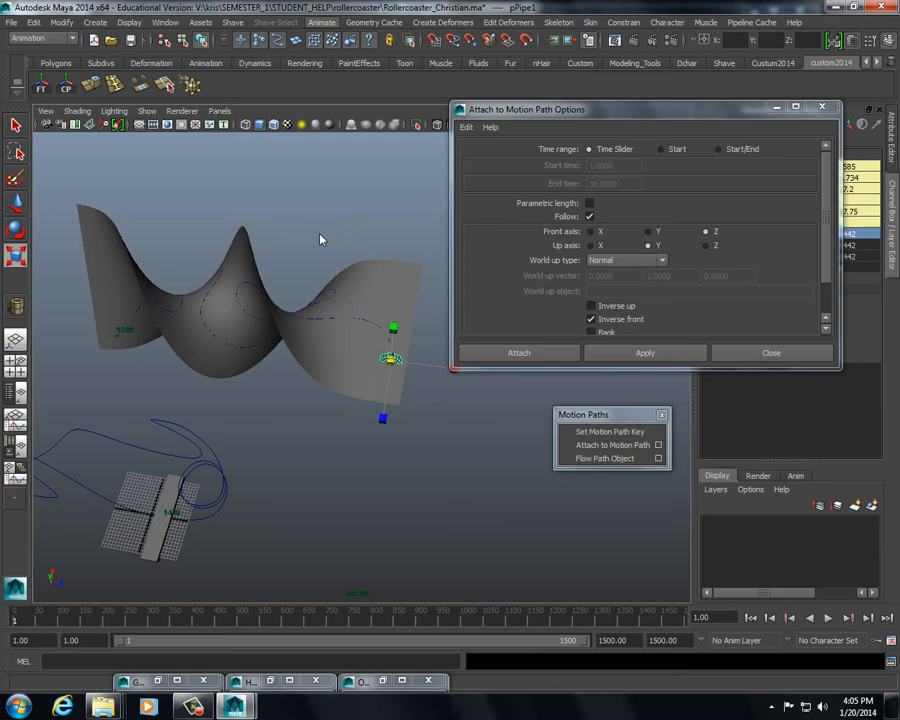
alt+drag(318, 234, 243, 263)
alt+right_drag(243, 263, 374, 323)
alt+middle_drag(385, 323, 335, 321)
alt+drag(335, 321, 339, 359)
key(ctrl+z)
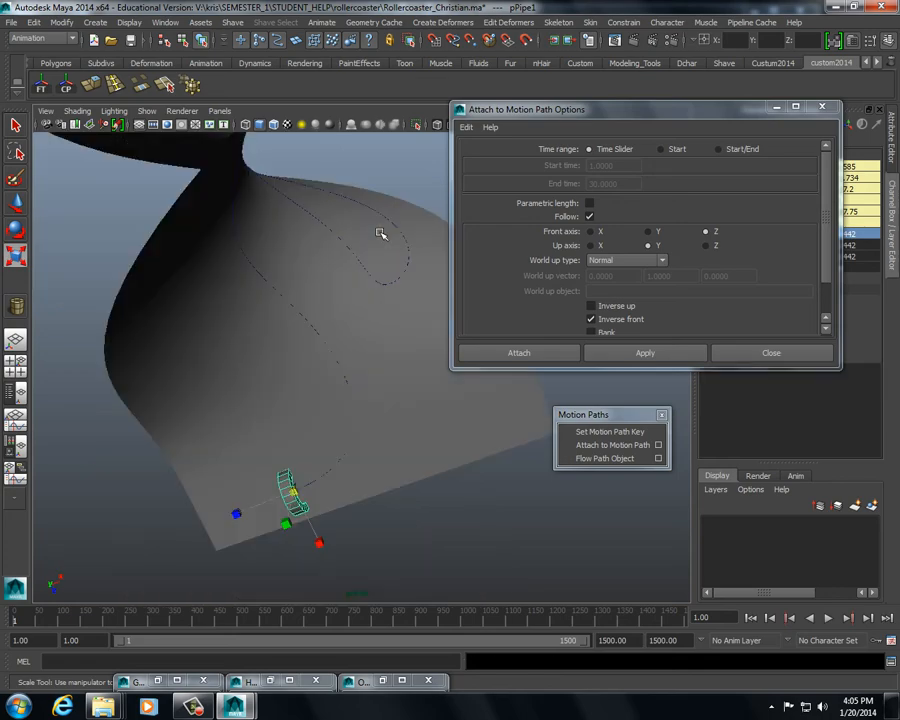
- Create an animation snapshot of the pipe over the time slider range with an increment of 20 and fast updating
click(322, 22)
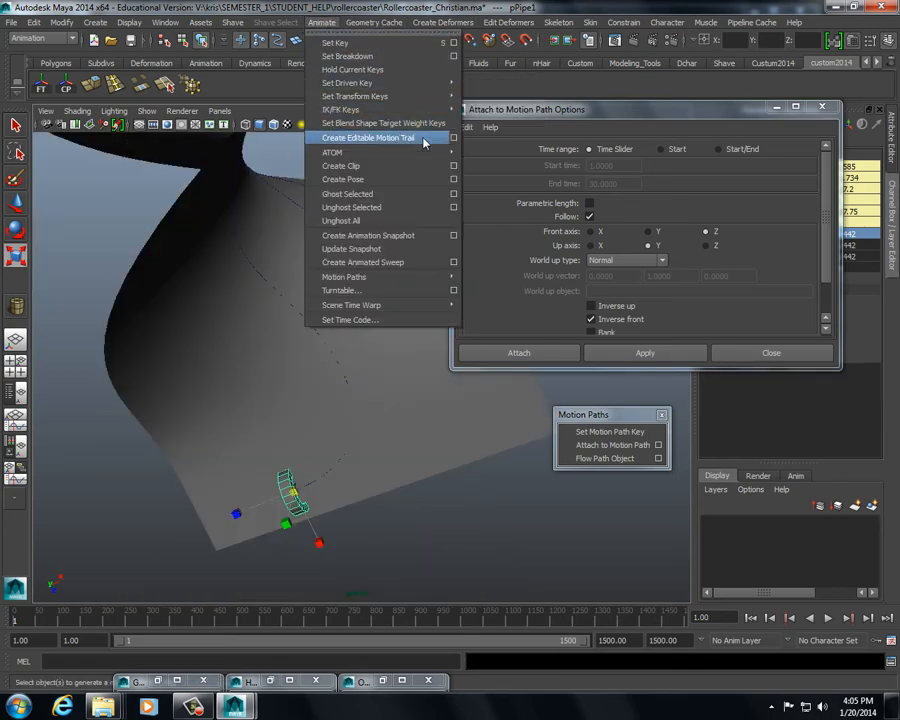
mouse_move(437, 86)
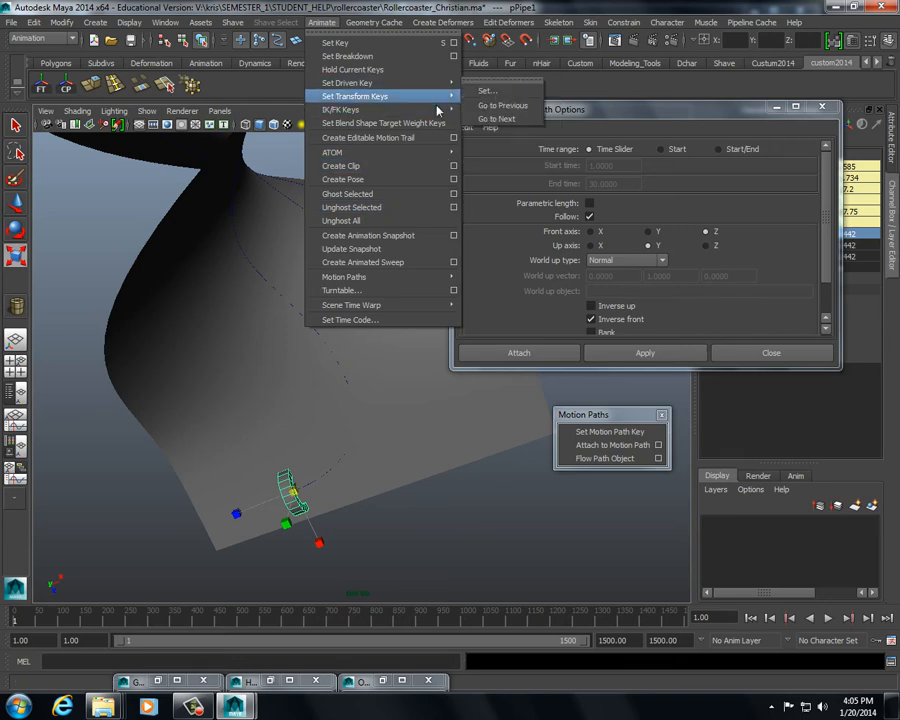
click(455, 237)
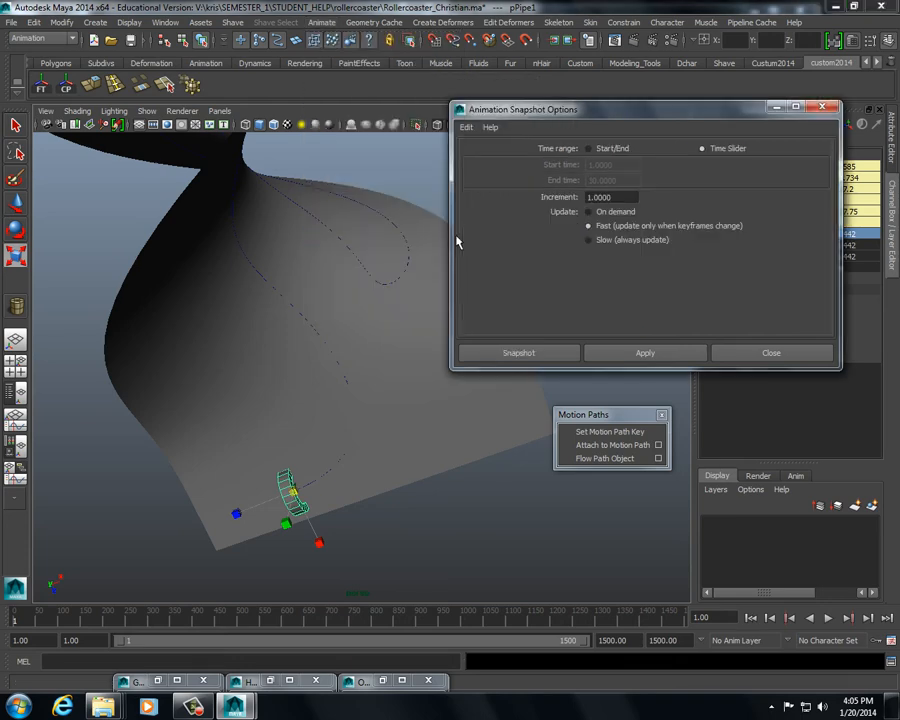
double_click(615, 198)
click(657, 353)
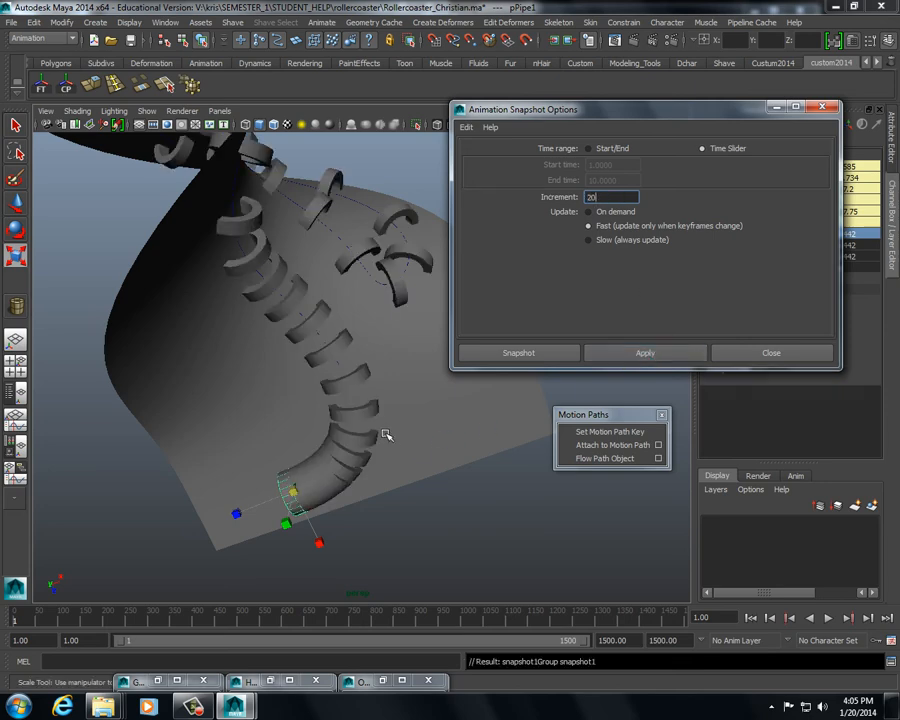
- Examine the pipe copies along the twisted surface, and check the original roller-coaster curve and its box up to frame 1500
alt+drag(438, 514, 321, 483)
alt+drag(345, 456, 442, 323)
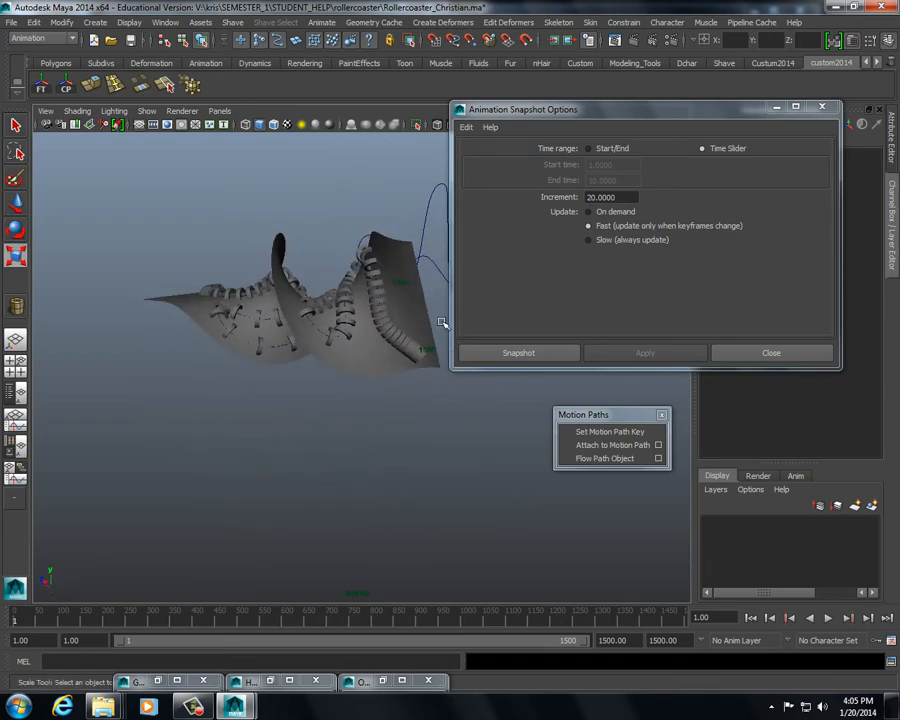
alt+drag(377, 334, 422, 389)
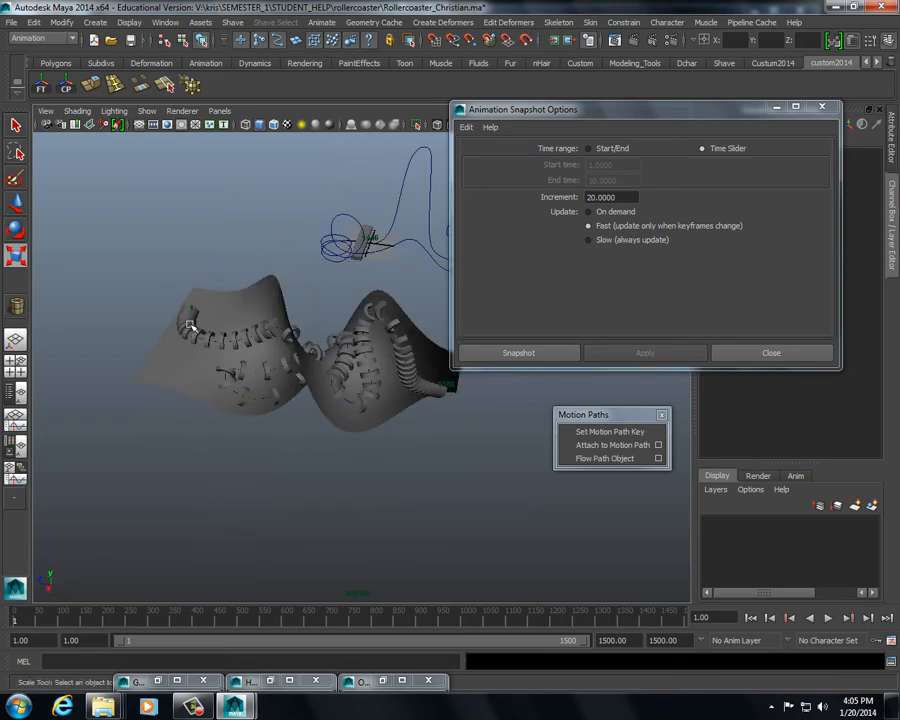
alt+drag(190, 324, 196, 353)
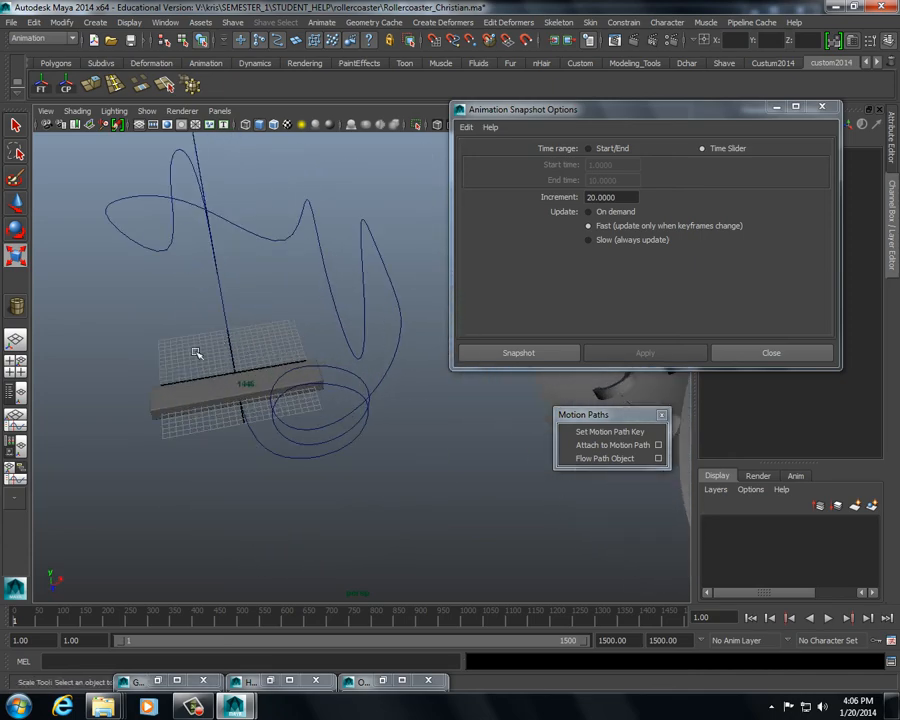
drag(52, 617, 690, 621)
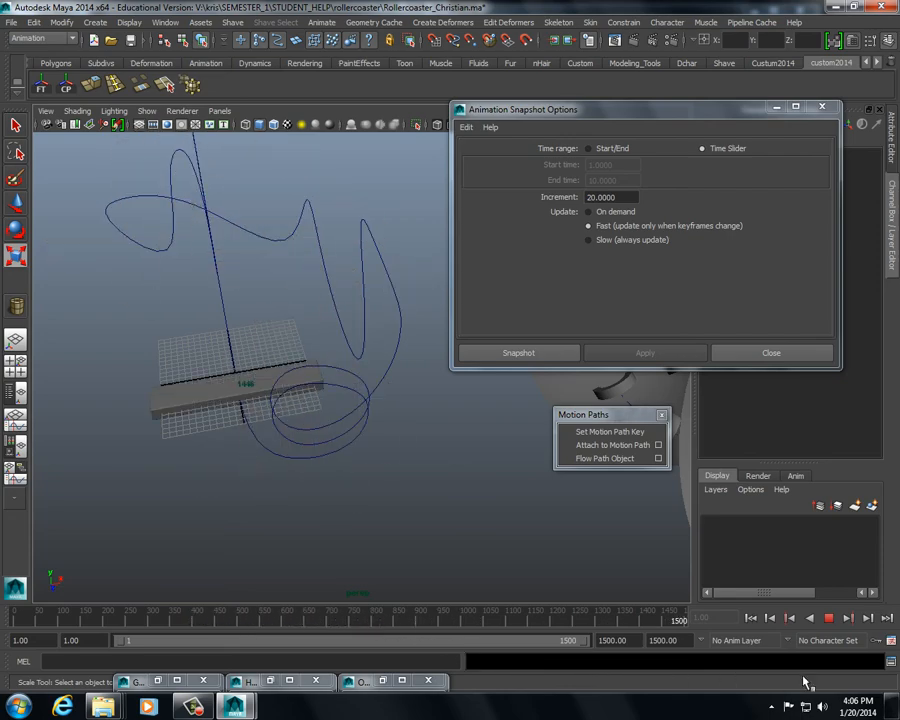
alt+drag(237, 443, 348, 379)
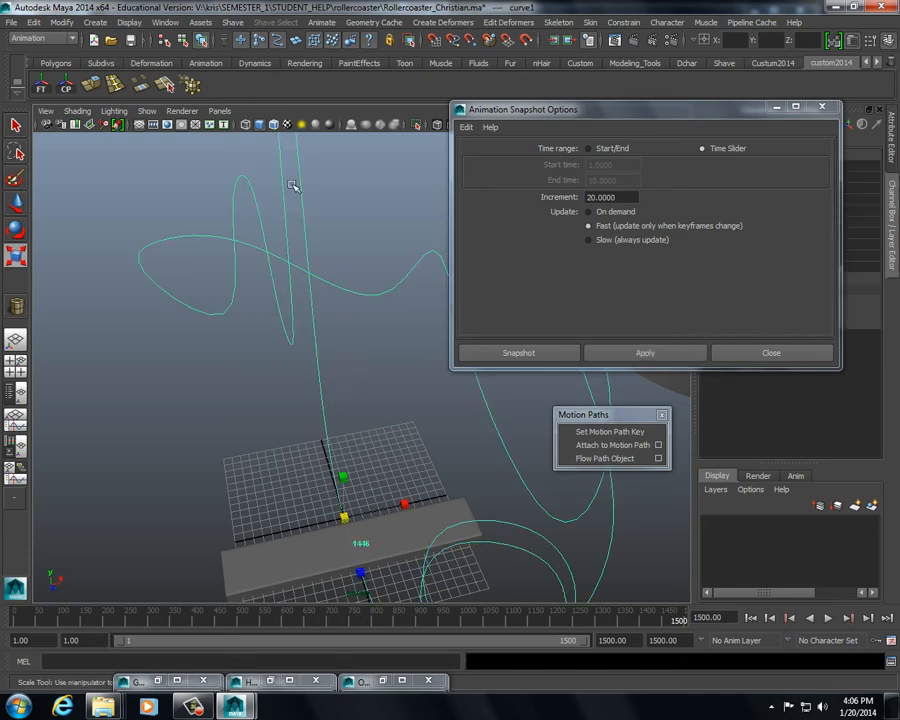
- Open the scene Rollercoaster_Christian3.ma without saving the current scene, and accept the student version notice
click(10, 22)
click(40, 56)
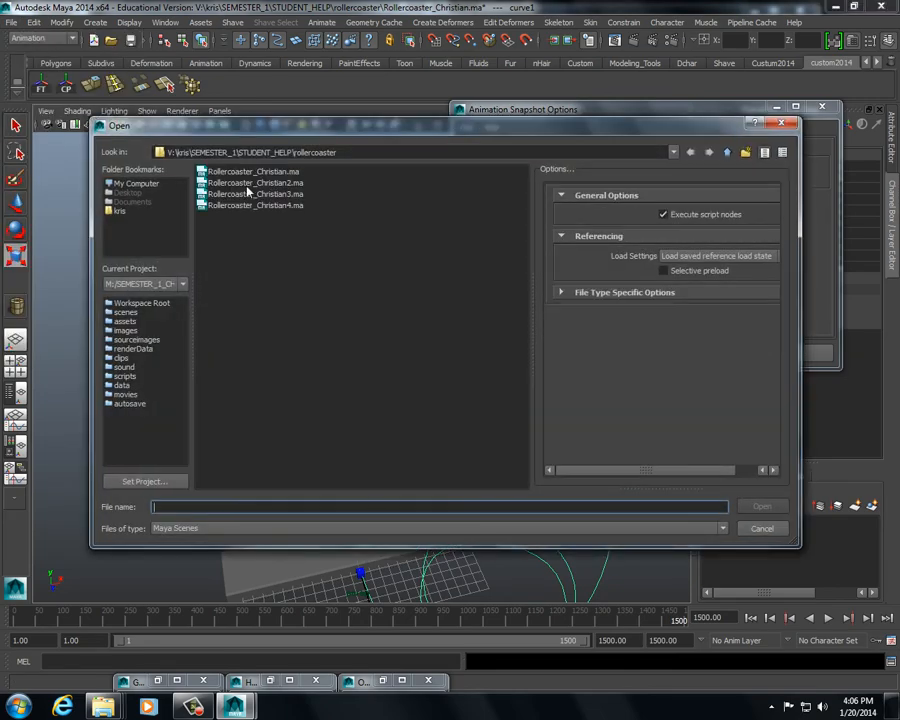
click(255, 194)
click(760, 508)
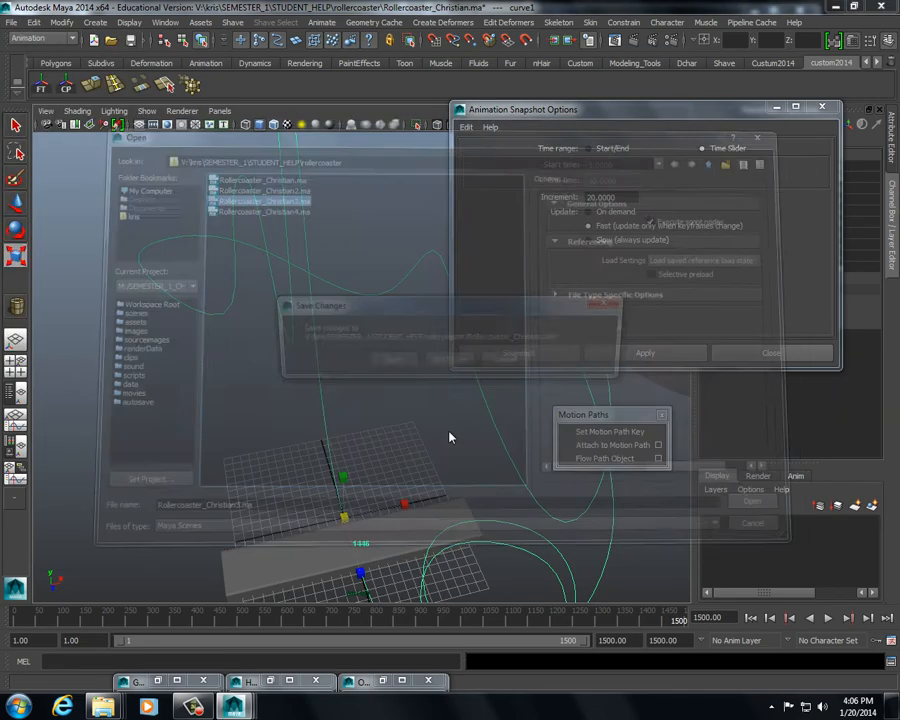
click(444, 359)
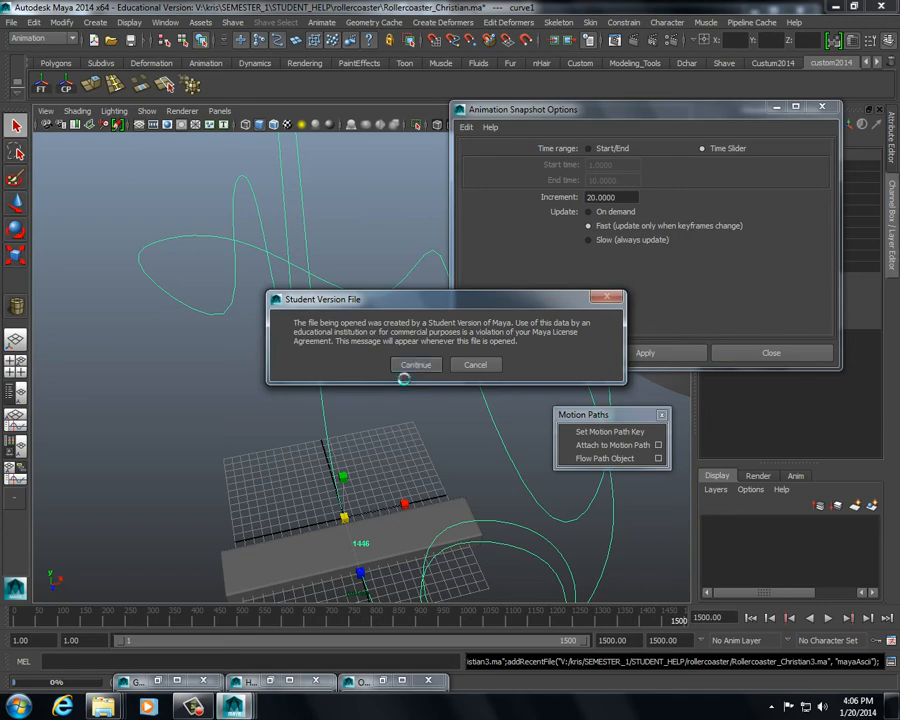
click(416, 364)
click(357, 339)
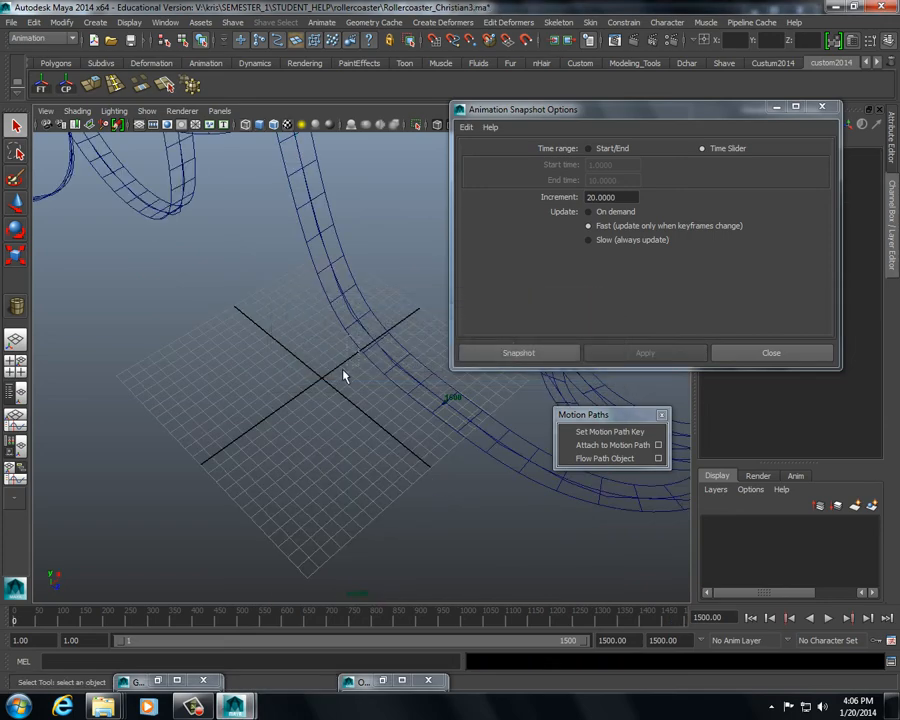
- Hide the twisted roller-coaster surface in the perspective view
alt+middle_drag(343, 372, 269, 358)
alt+right_drag(269, 358, 358, 360)
alt+middle_drag(358, 360, 416, 410)
alt+drag(416, 410, 352, 438)
key(ctrl+h)
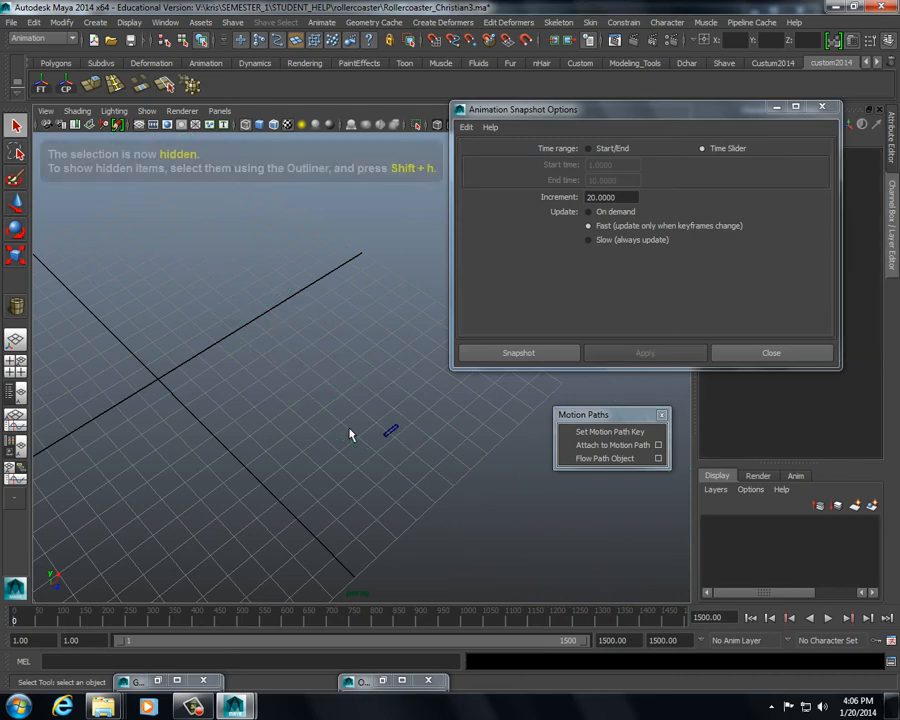
- Open the Outliner, expand the original_curves group and unhide it
key(space)
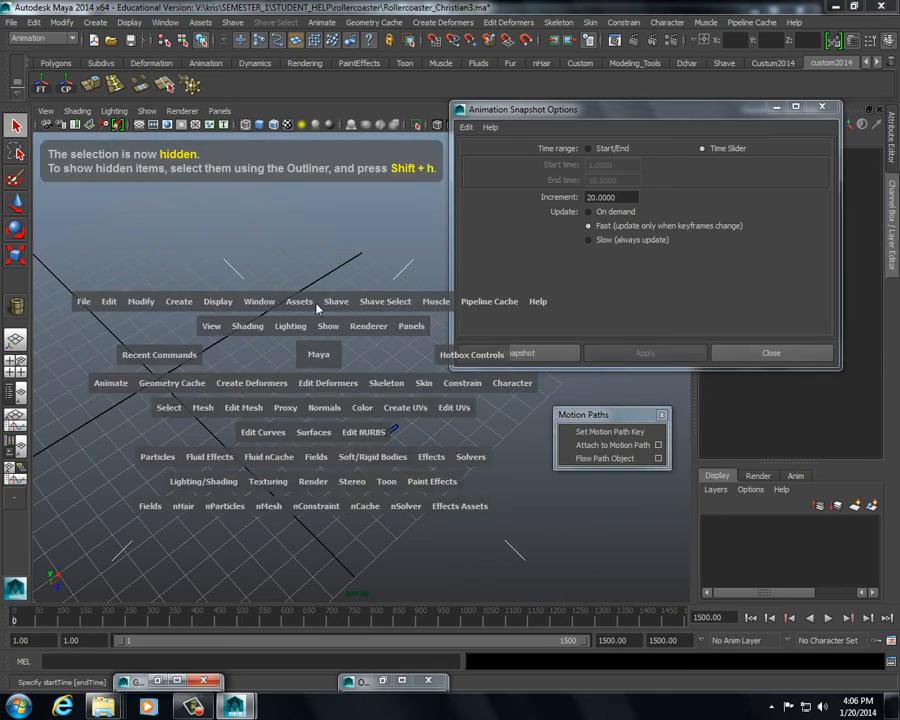
click(275, 303)
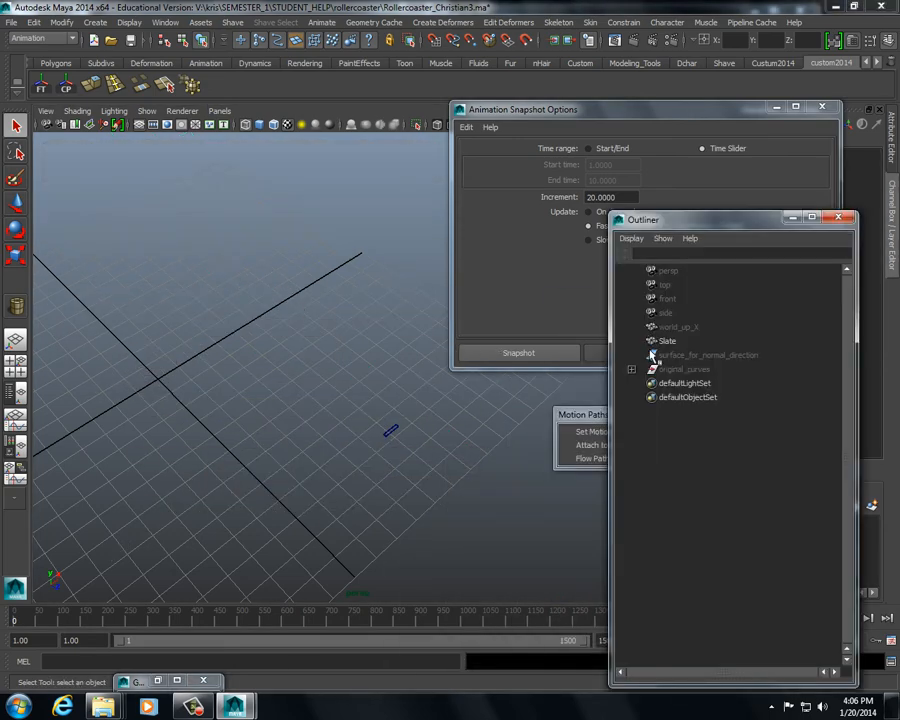
click(632, 372)
click(683, 369)
key(shift+h)
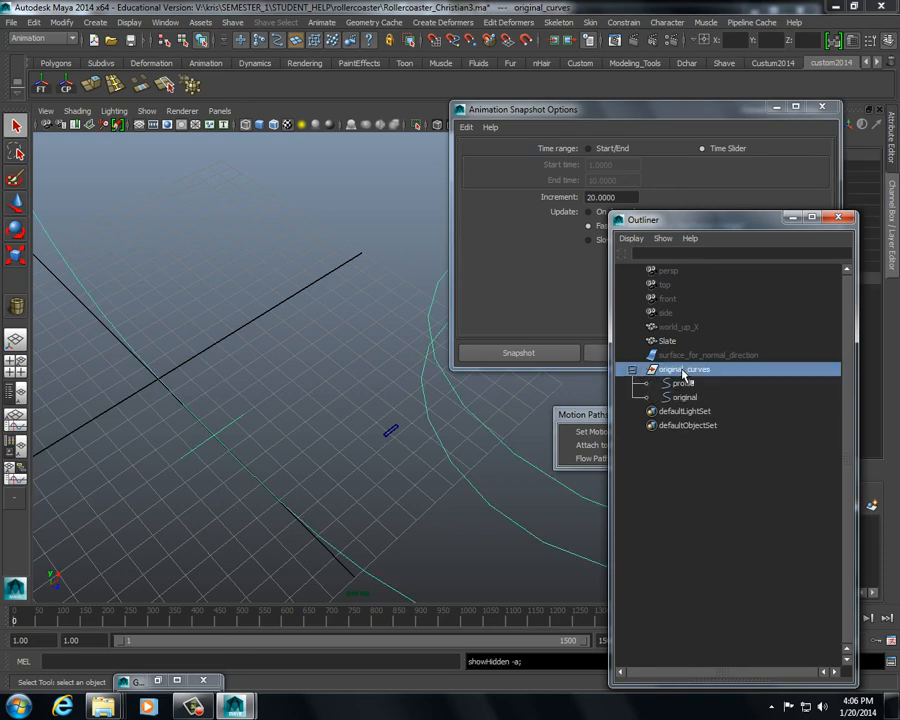
- Examine the profile curve up close, and check it together with the full original roller-coaster curve
key(Down)
key(f)
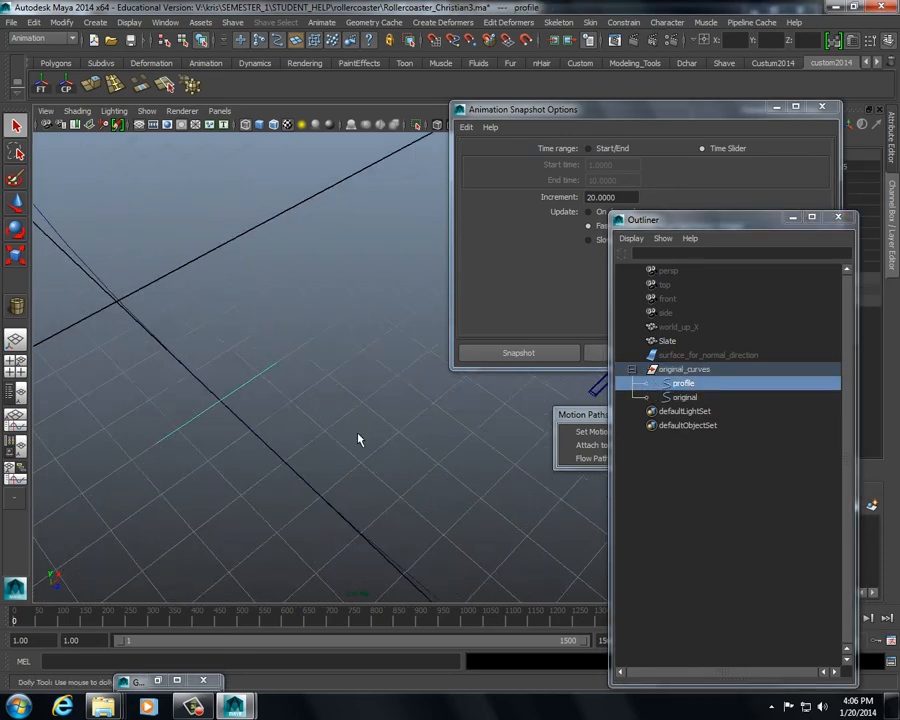
alt+middle_drag(462, 468, 345, 427)
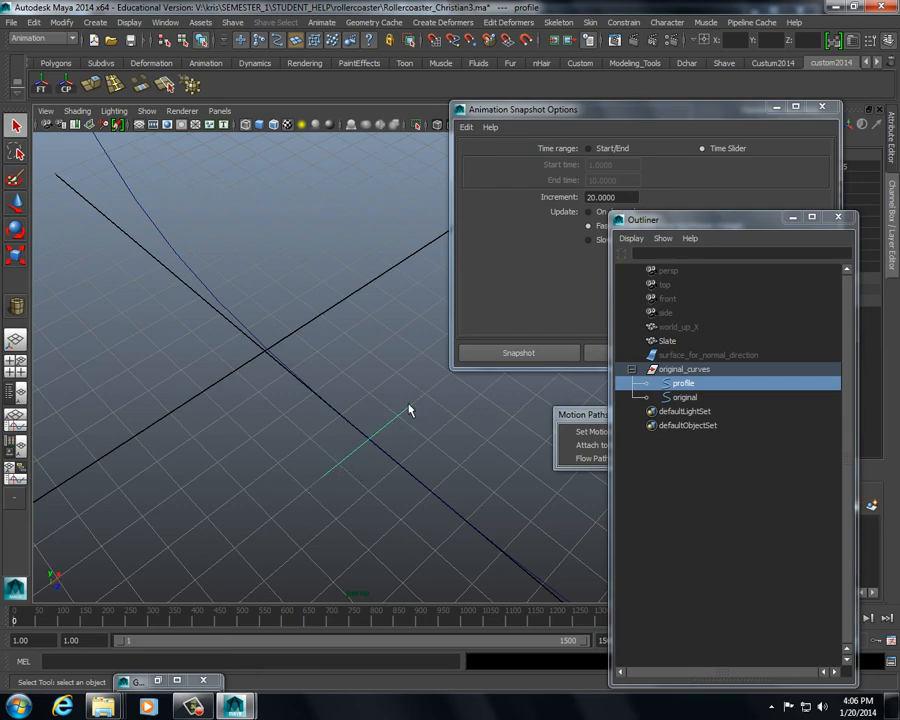
alt+middle_drag(345, 383, 348, 394)
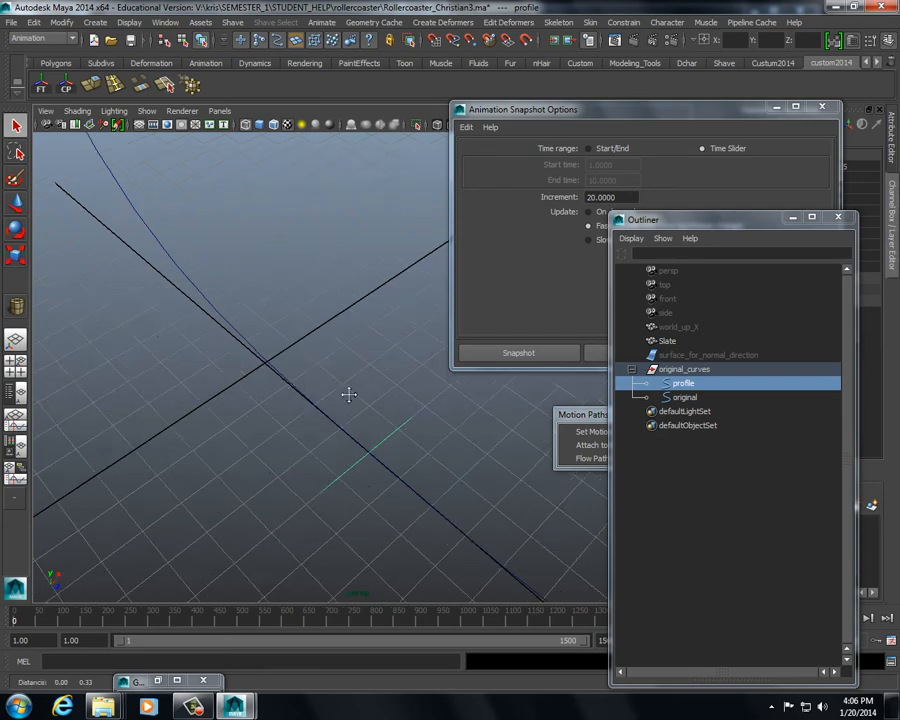
alt+right_drag(348, 394, 270, 393)
alt+drag(270, 393, 292, 386)
shift+drag(347, 309, 337, 394)
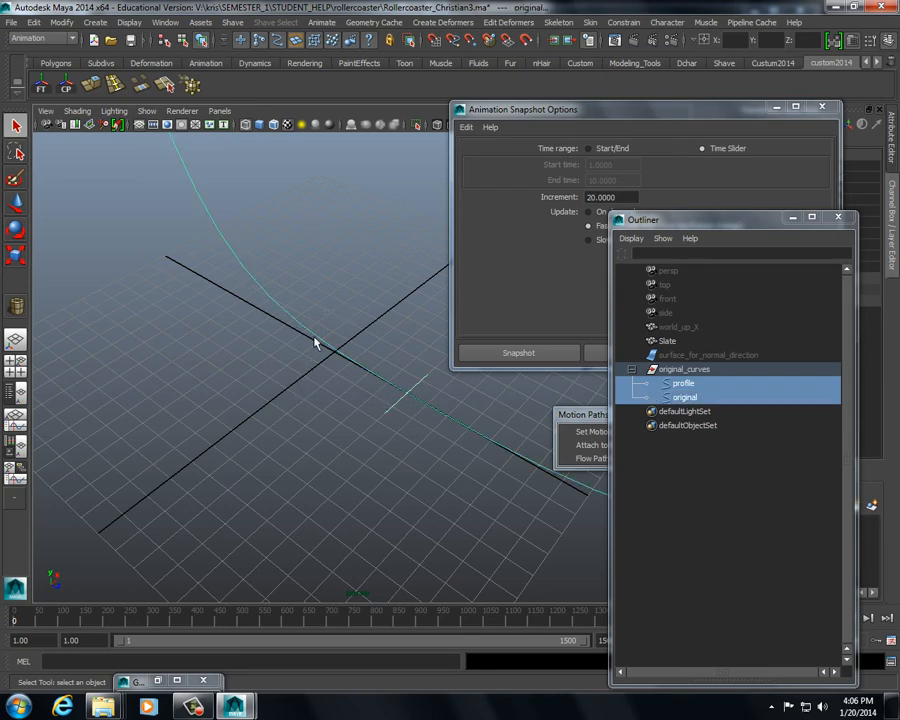
alt+middle_drag(280, 276, 279, 313)
alt+right_drag(279, 313, 215, 332)
alt+middle_drag(215, 332, 216, 369)
alt+right_drag(216, 369, 198, 372)
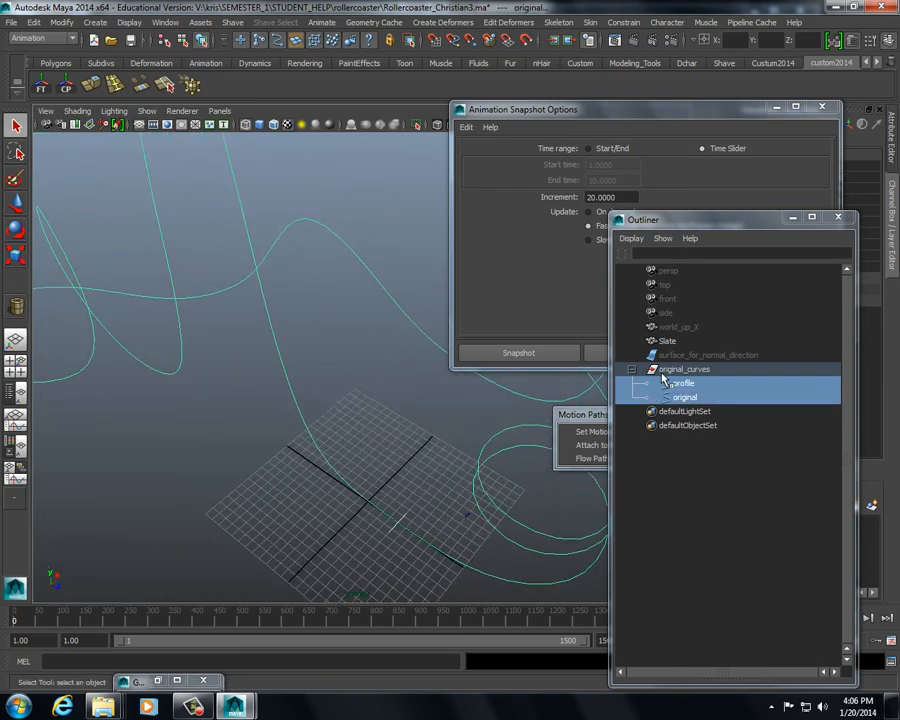
- Unhide surface_for_normal_direction and reset its translation so it lines up with the original curve
click(728, 358)
key(shift+h)
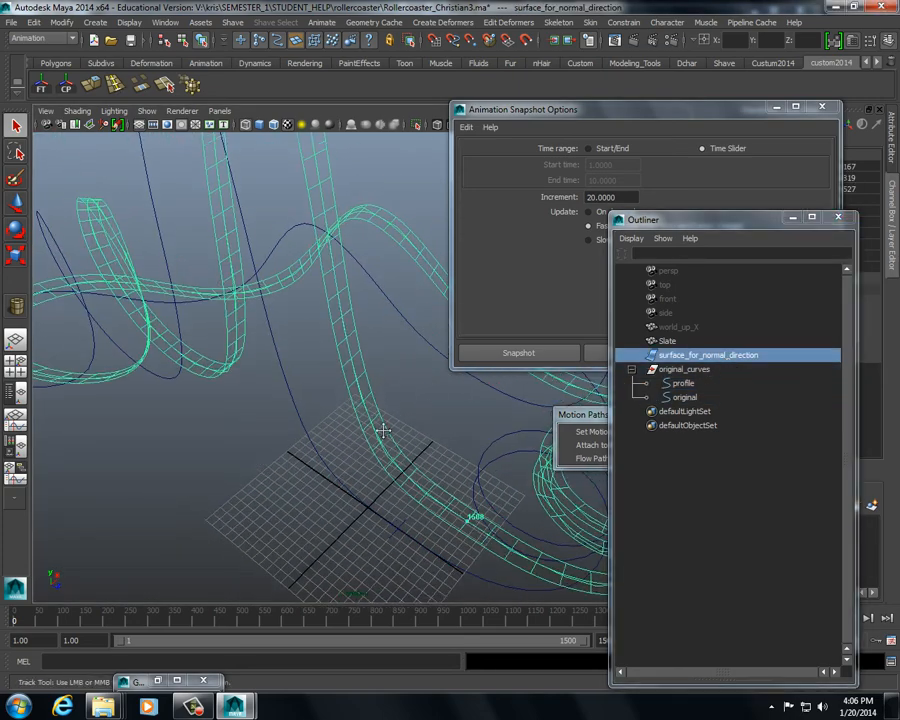
alt+right_drag(383, 430, 247, 400)
alt+drag(247, 400, 206, 276)
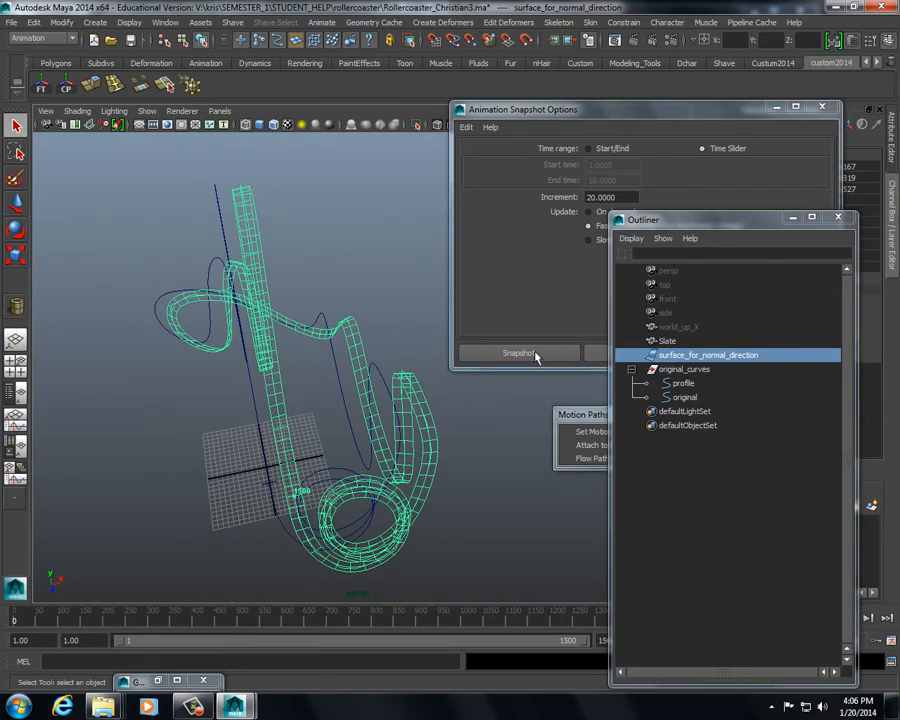
drag(863, 172, 864, 188)
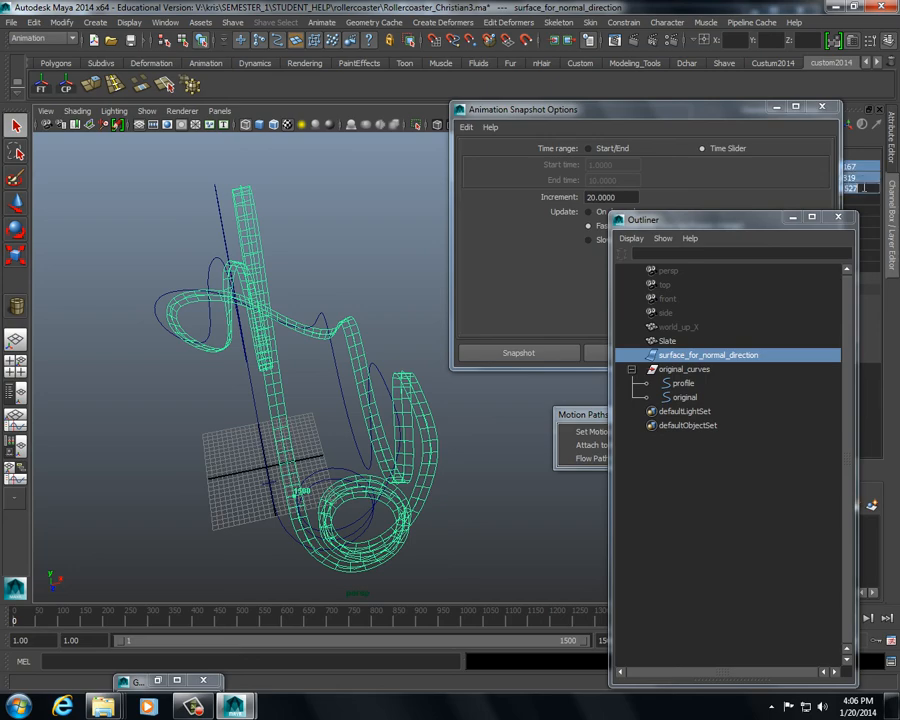
key(Return)
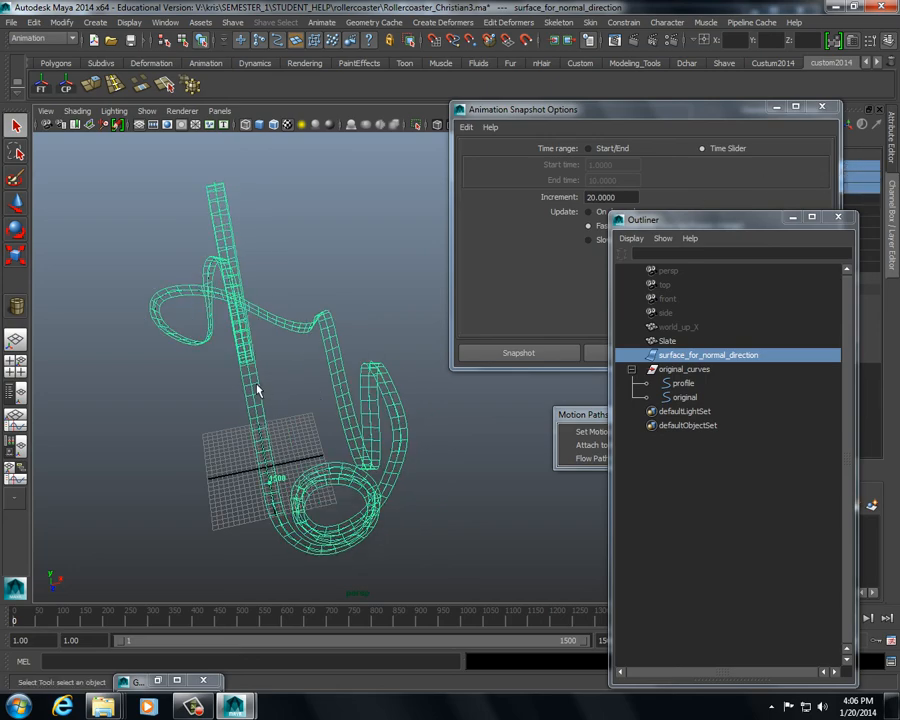
- Select the isoparm running along the middle of surface_for_normal_direction, at u 0.5
alt+drag(256, 388, 296, 352)
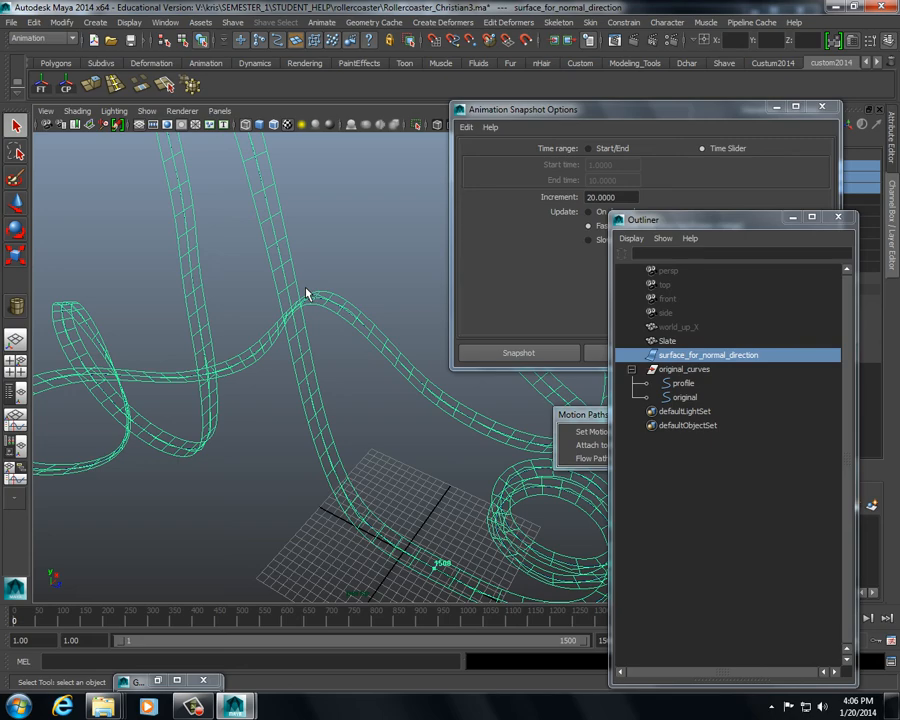
alt+drag(320, 293, 344, 321)
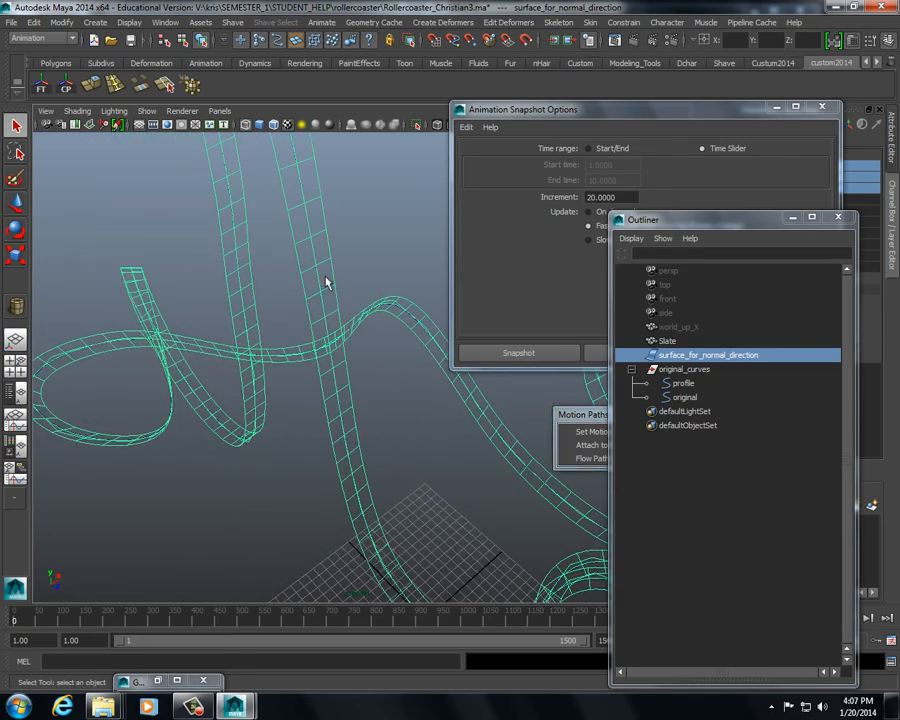
right_click(326, 282)
click(326, 244)
click(312, 255)
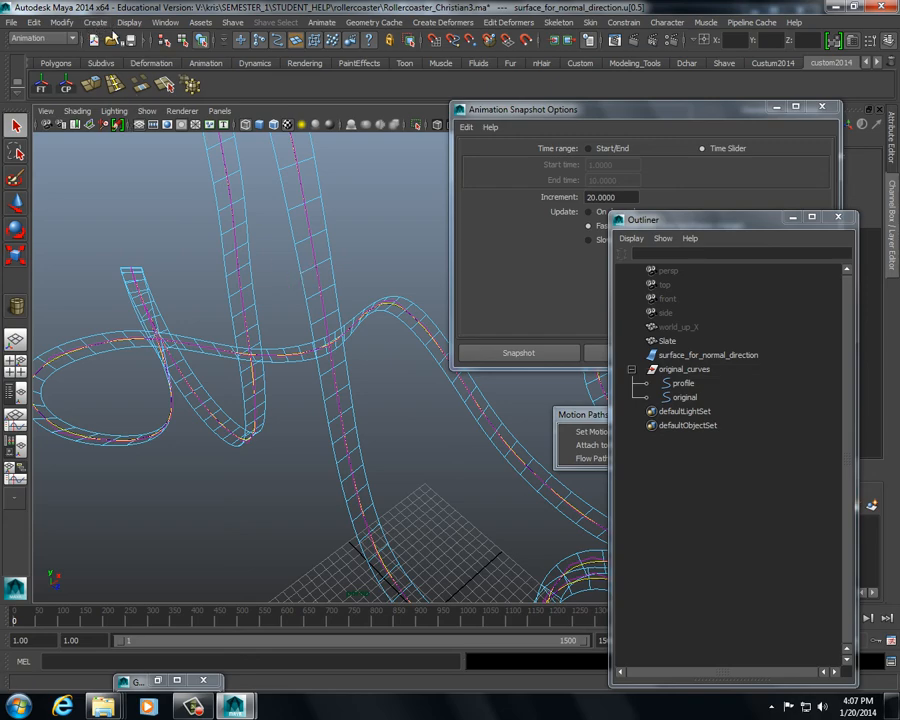
- Create a curve on the surface from the middle isoparm using Offset Curve On Surface with an offset distance of 0
click(38, 38)
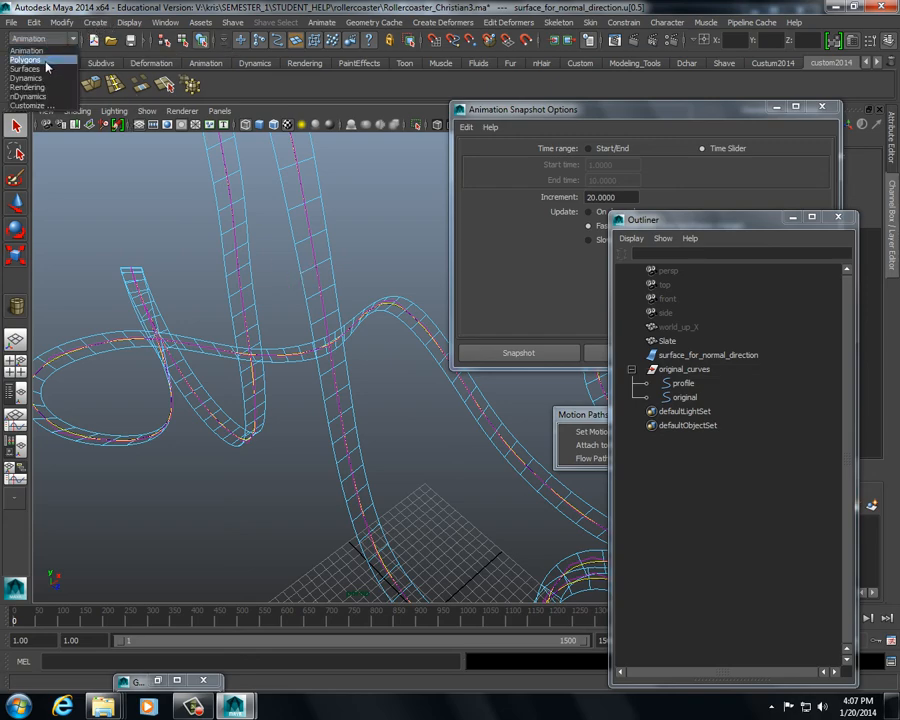
click(30, 68)
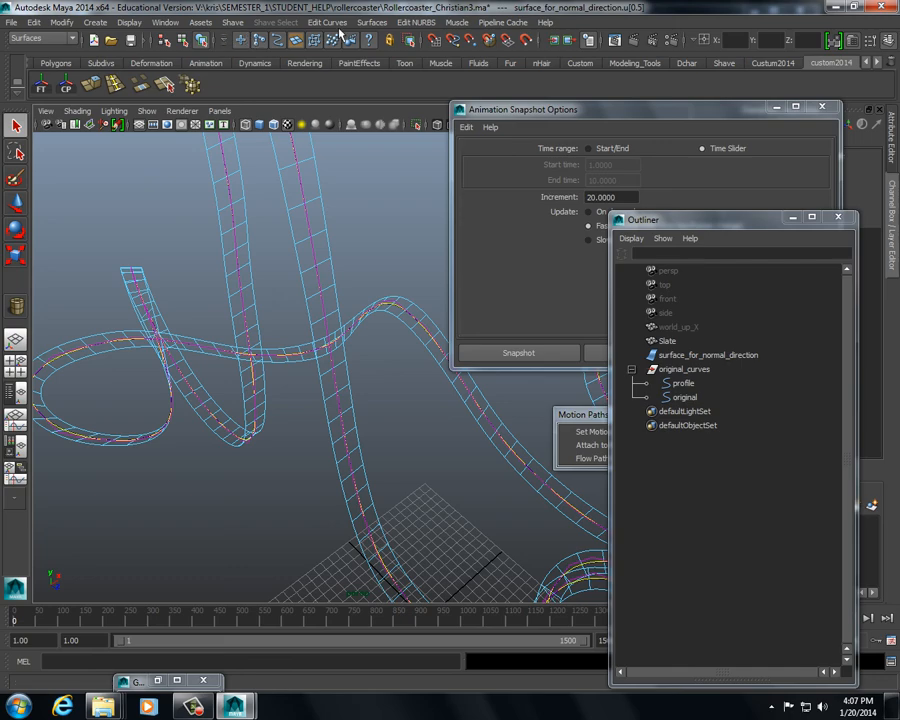
click(372, 23)
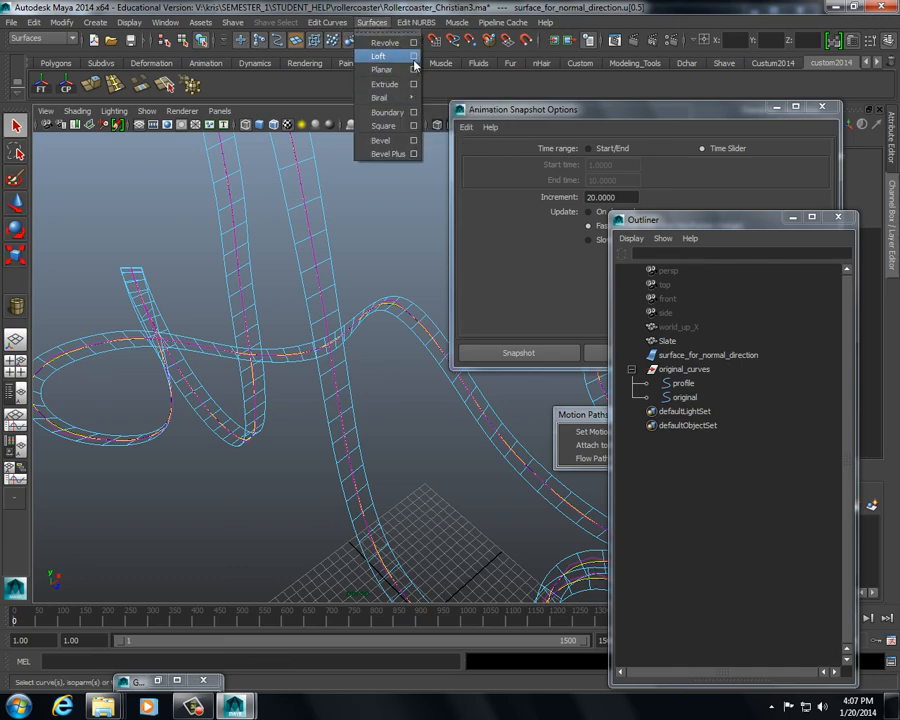
click(404, 27)
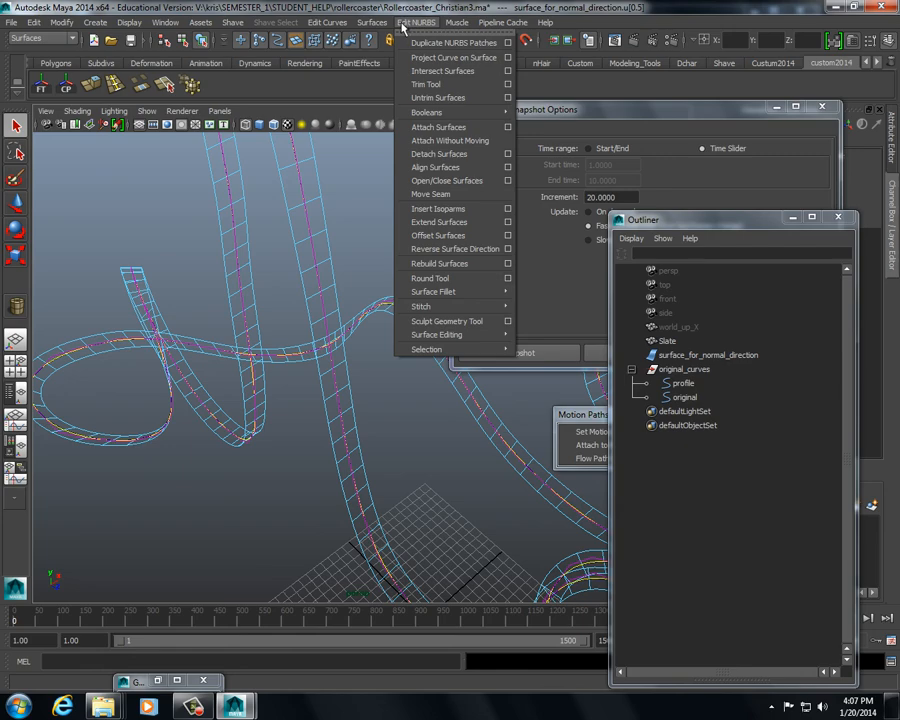
mouse_move(330, 22)
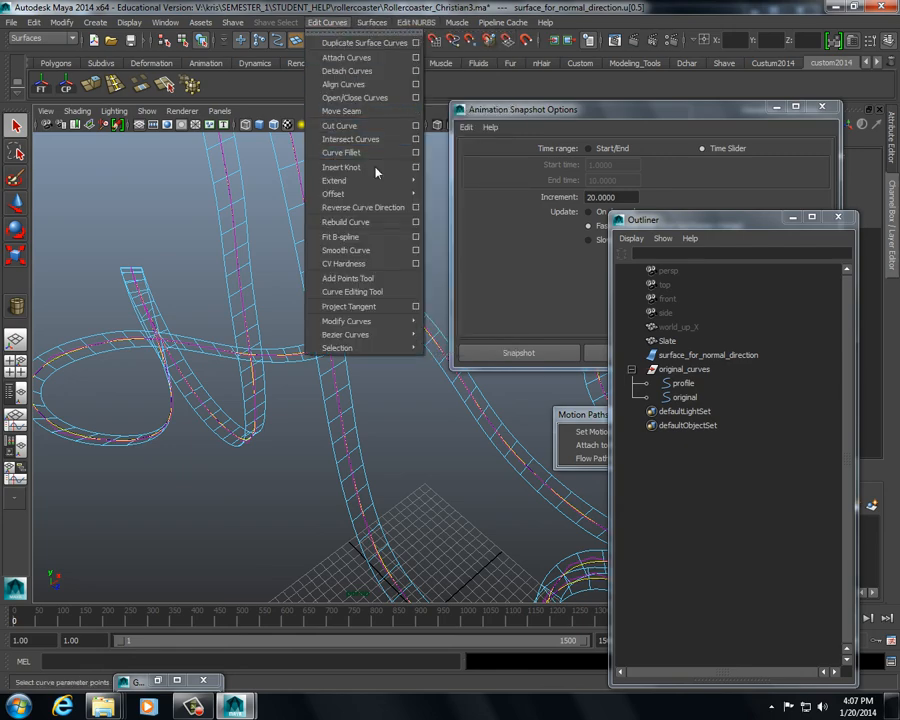
mouse_move(410, 193)
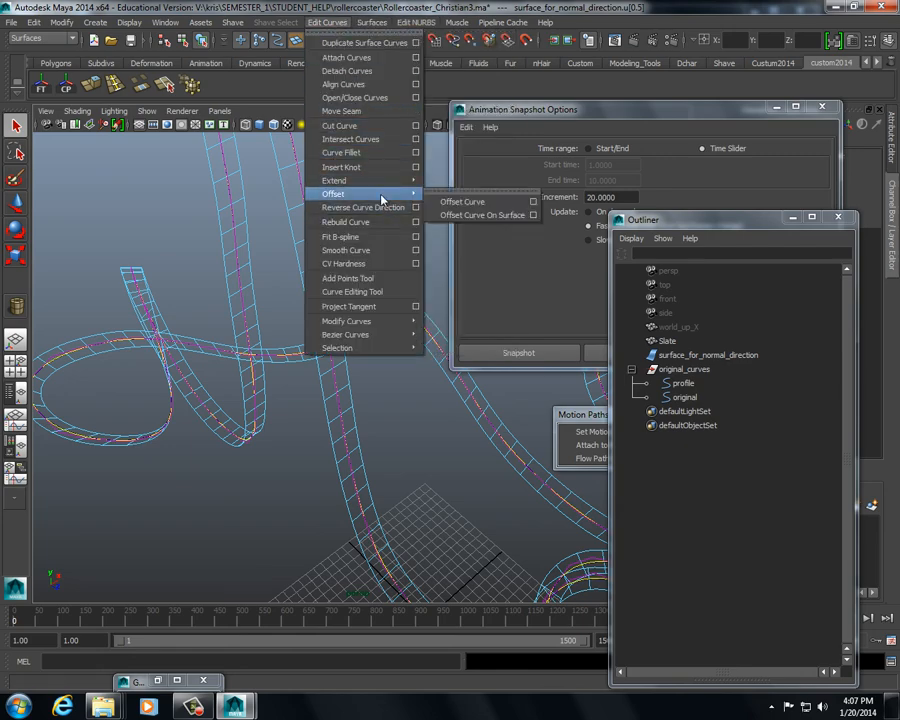
click(534, 217)
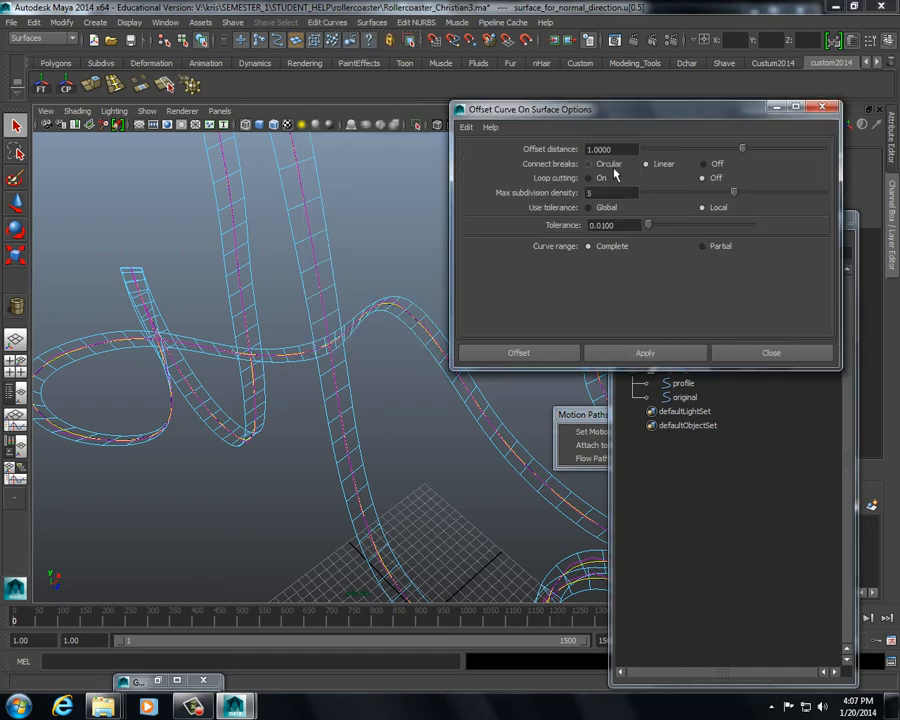
double_click(614, 150)
click(645, 352)
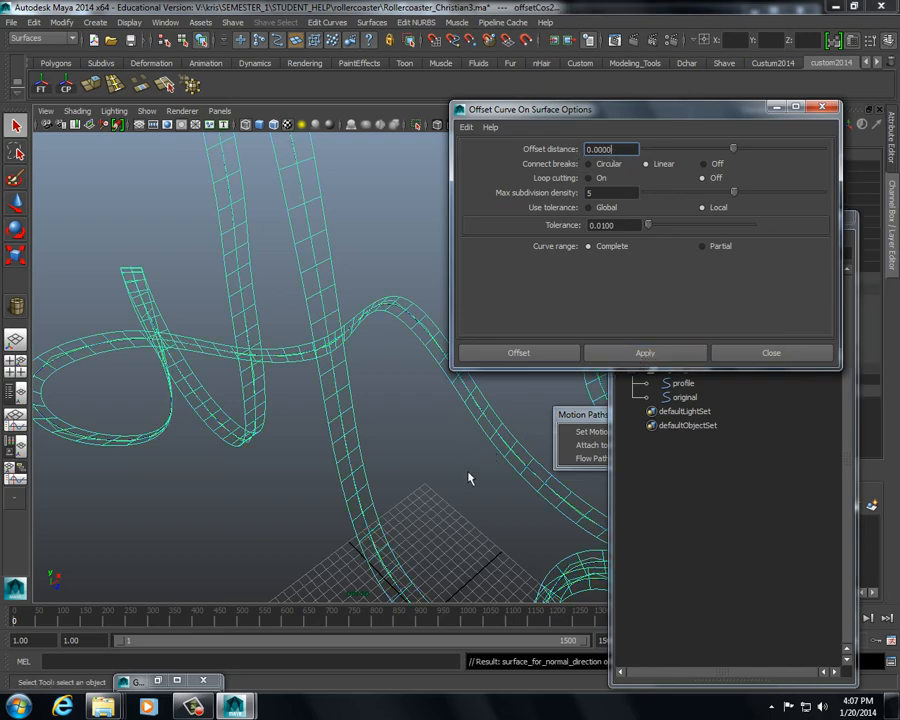
- Deselect everything, check the Slate's motion along the surface over the first frames, and return to frame 1
click(426, 502)
alt+drag(426, 502, 362, 320)
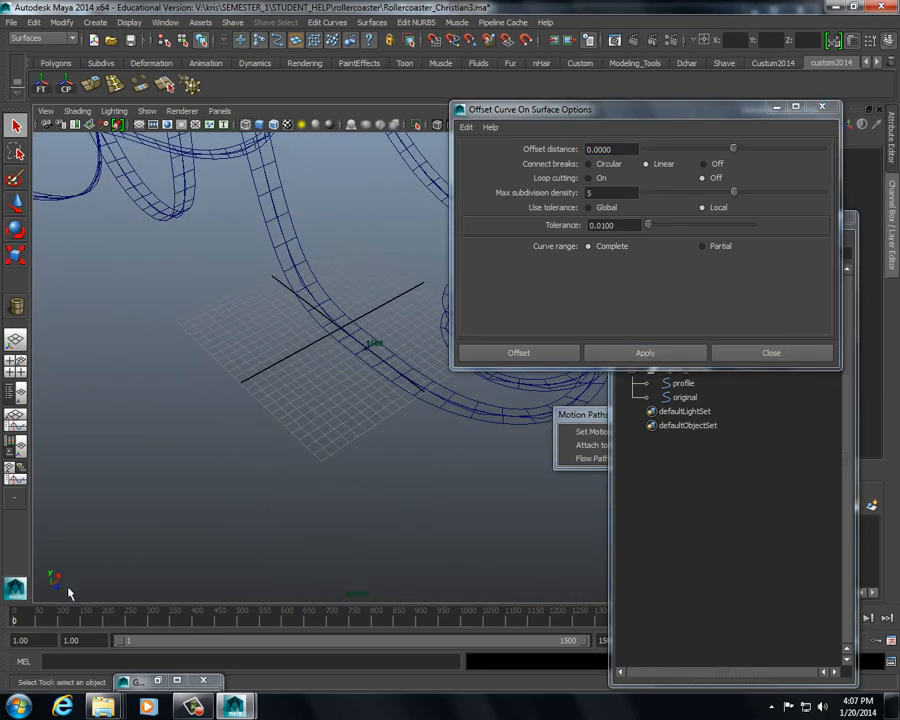
drag(99, 612, 151, 614)
drag(81, 607, 4, 604)
- Scale the Slate object up uniformly at frame 1
mouse_move(370, 465)
alt+right_down()
mouse_move(450, 501)
mouse_move(540, 505)
alt+right_up()
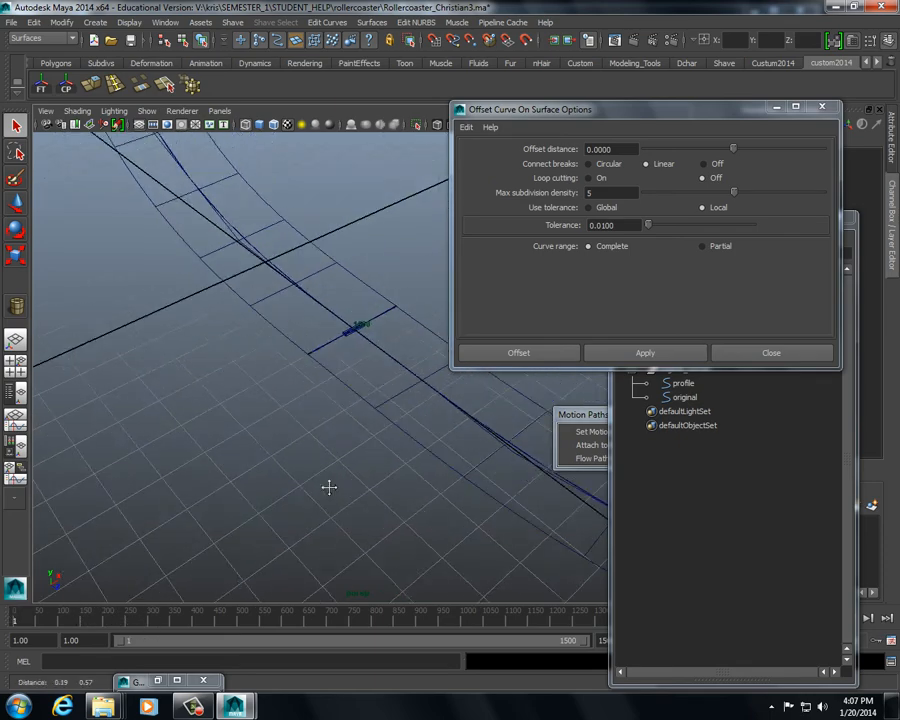
alt+middle_drag(329, 486, 288, 480)
alt+right_drag(289, 483, 197, 484)
alt+middle_drag(197, 484, 299, 422)
alt+right_drag(299, 422, 181, 141)
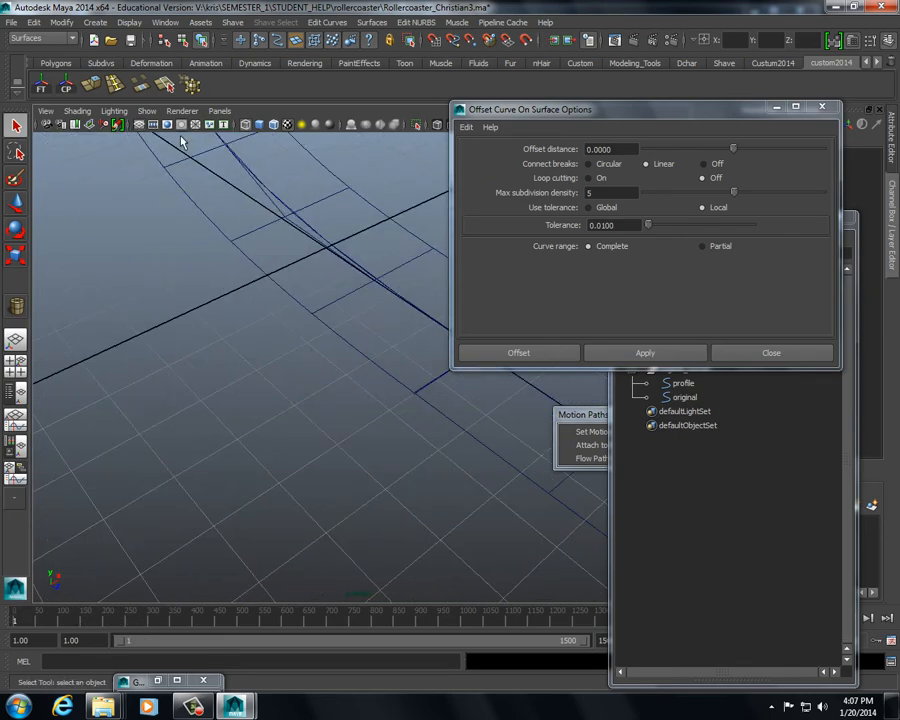
alt+middle_drag(350, 203, 289, 297)
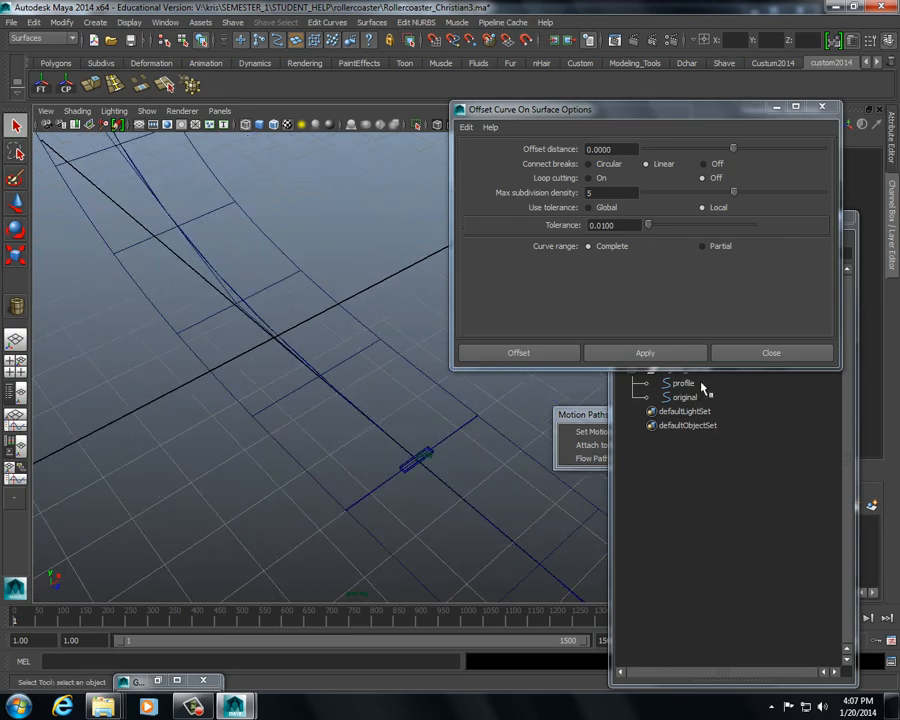
click(814, 426)
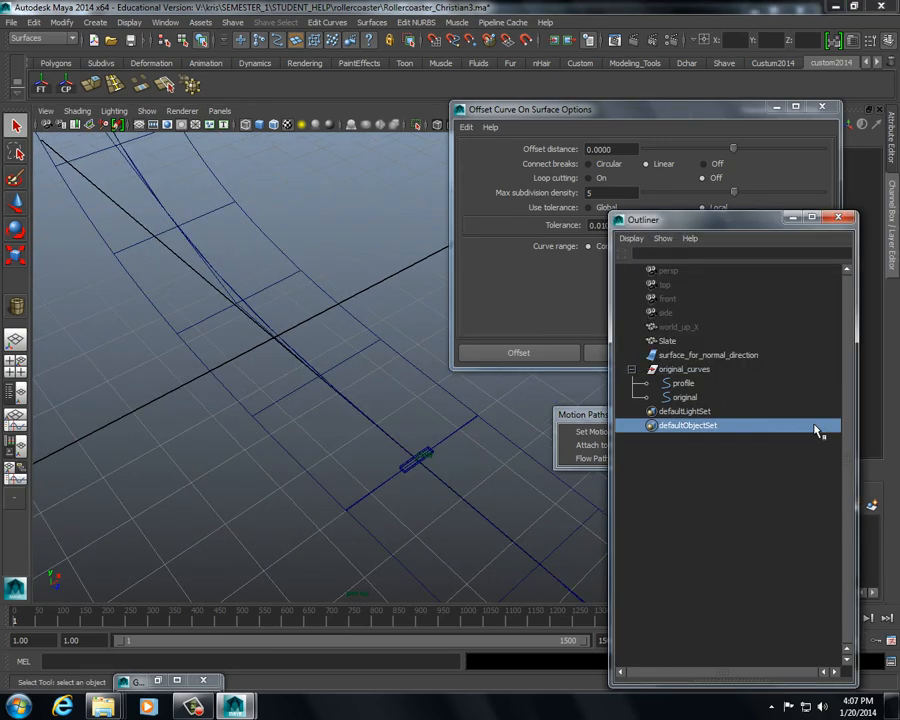
click(410, 470)
key(r)
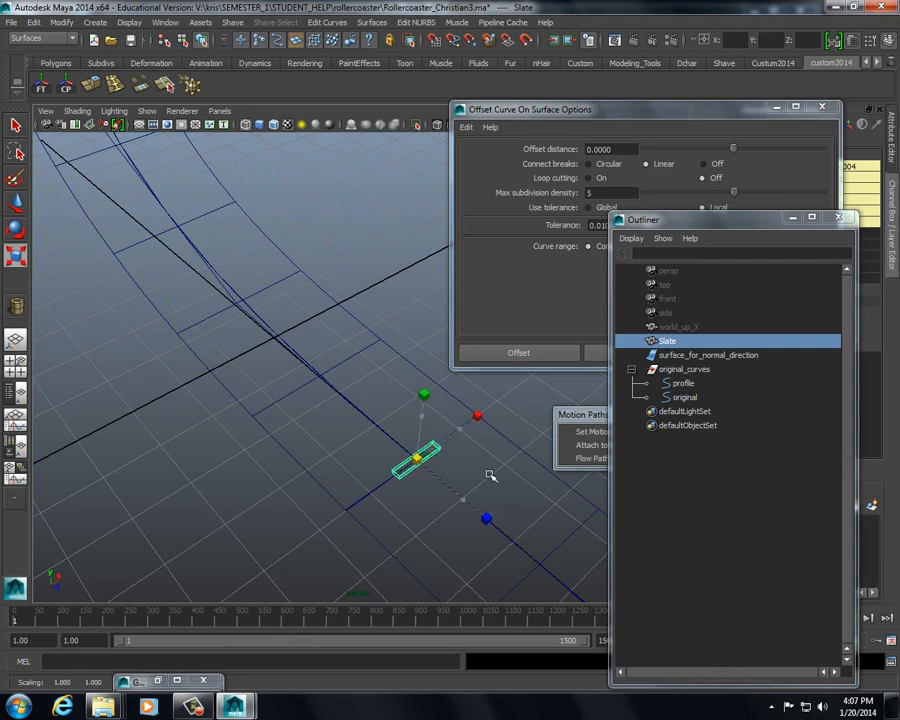
drag(488, 474, 588, 495)
- Examine the enlarged Slate's travel and orientation along the track at frames 128 and 160, and return to frame 1
drag(38, 616, 73, 620)
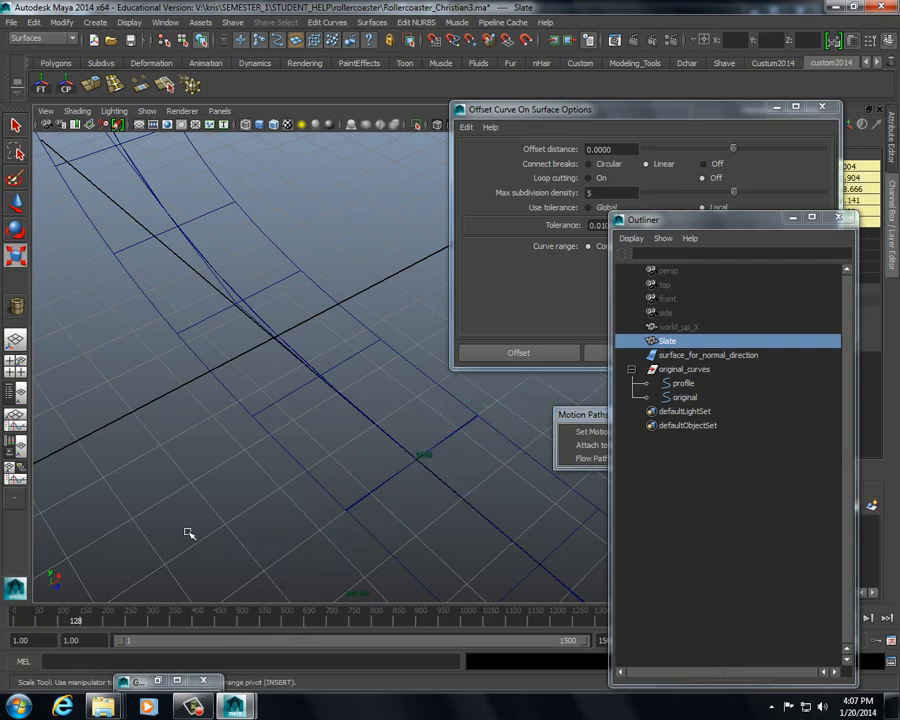
alt+right_drag(188, 533, 243, 502)
alt+drag(243, 502, 254, 456)
alt+right_drag(254, 456, 420, 514)
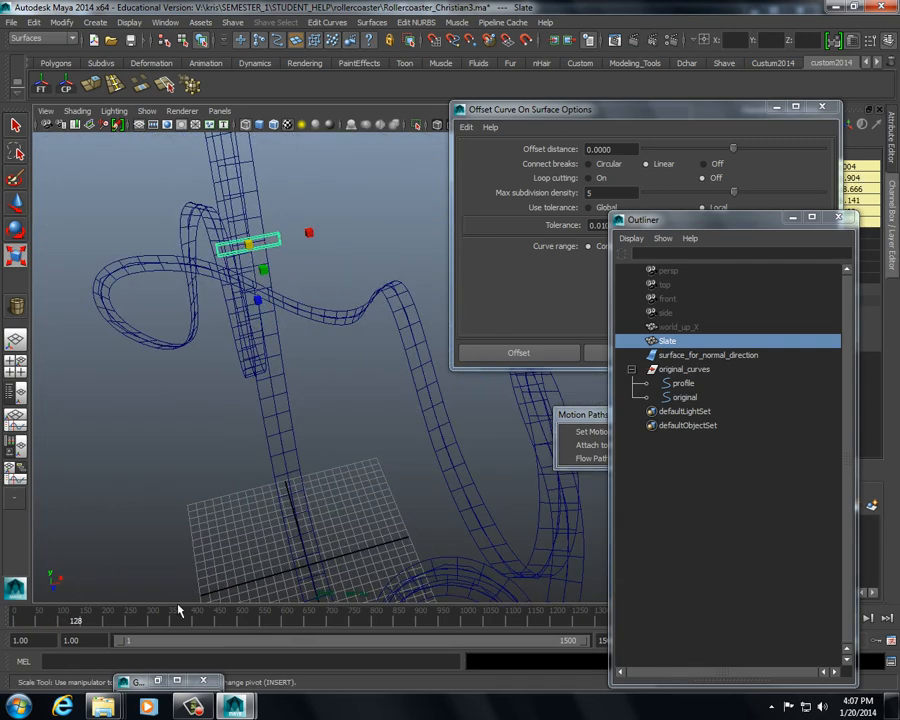
drag(73, 616, 93, 620)
alt+drag(140, 545, 368, 446)
alt+right_drag(368, 446, 235, 385)
mouse_move(235, 385)
alt+mouse_down()
mouse_move(261, 370)
mouse_move(247, 372)
alt+mouse_up()
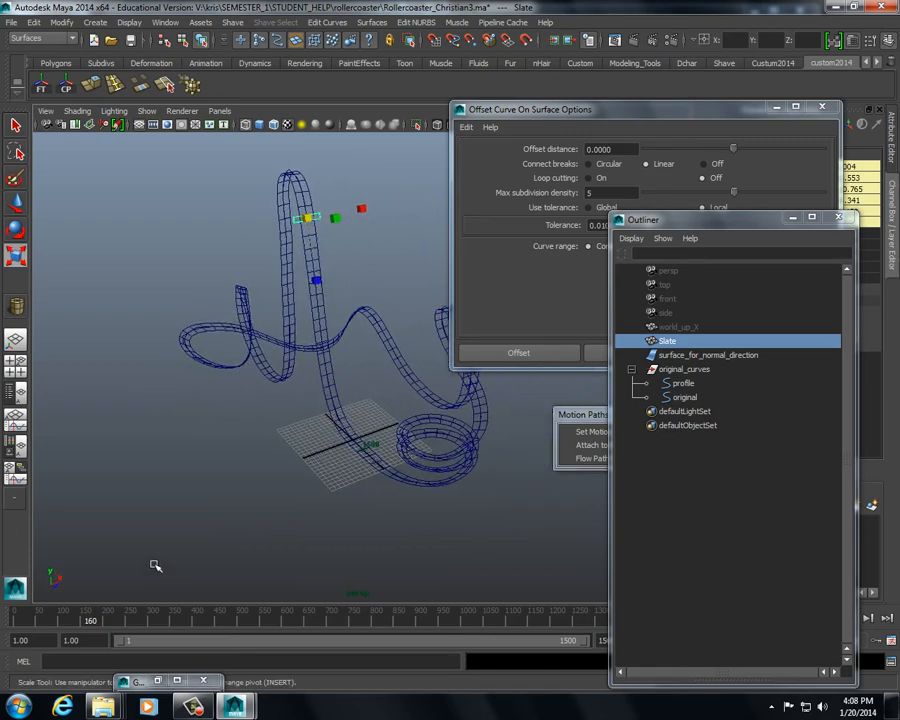
alt+drag(314, 412, 325, 364)
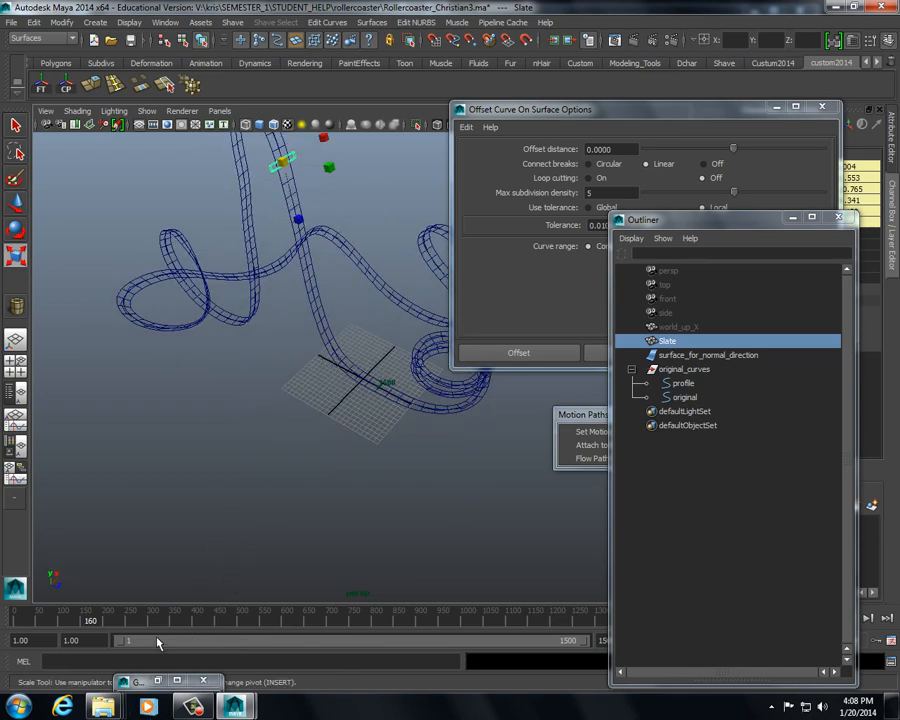
drag(98, 621, 1, 616)
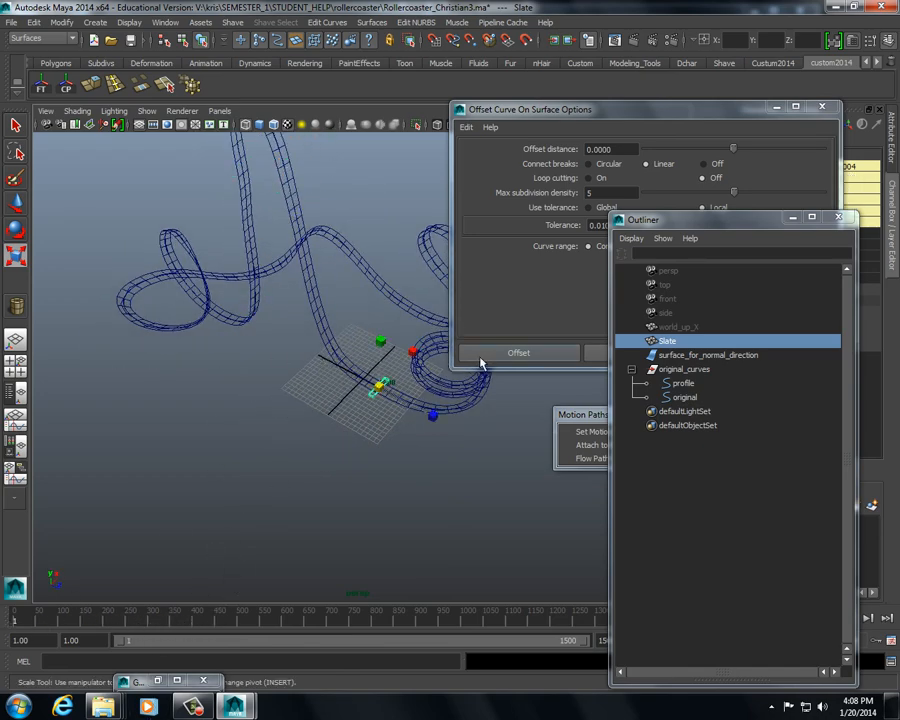
alt+drag(526, 408, 402, 495)
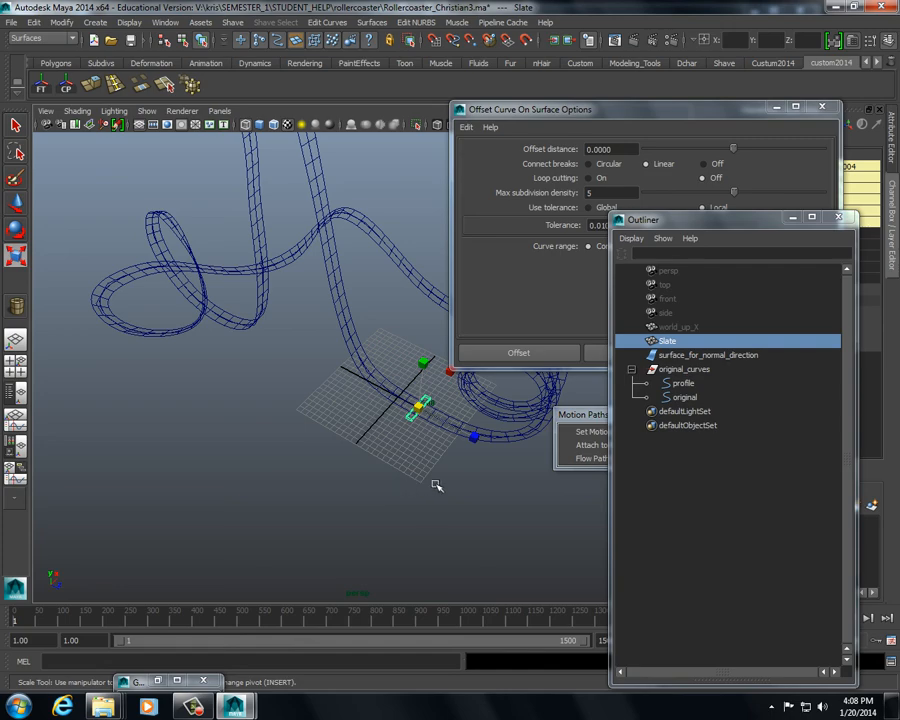
alt+drag(389, 517, 347, 545)
drag(187, 621, 3, 617)
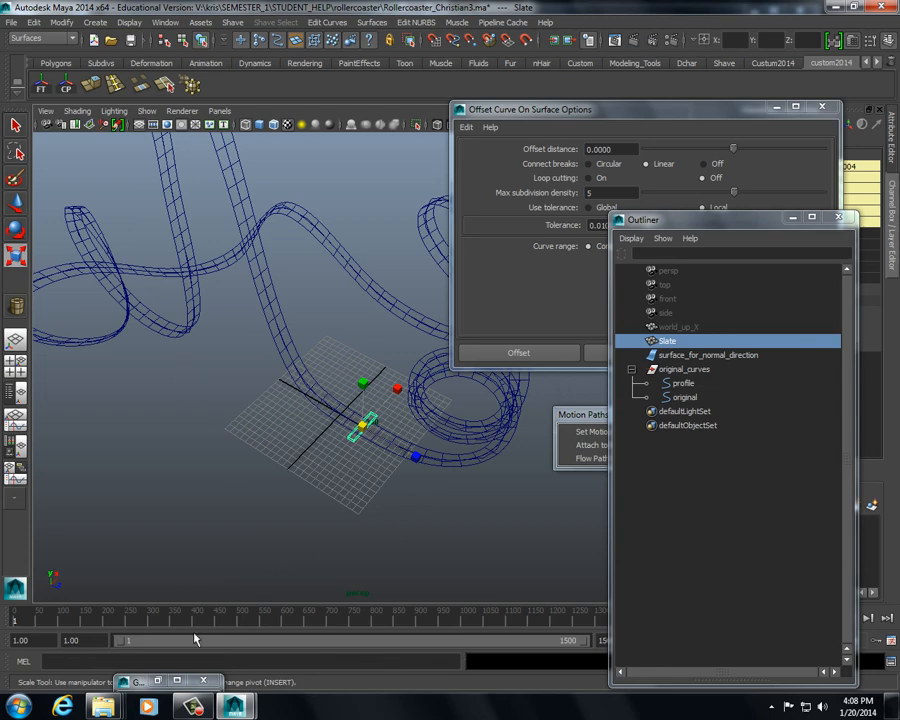
drag(148, 613, 2, 612)
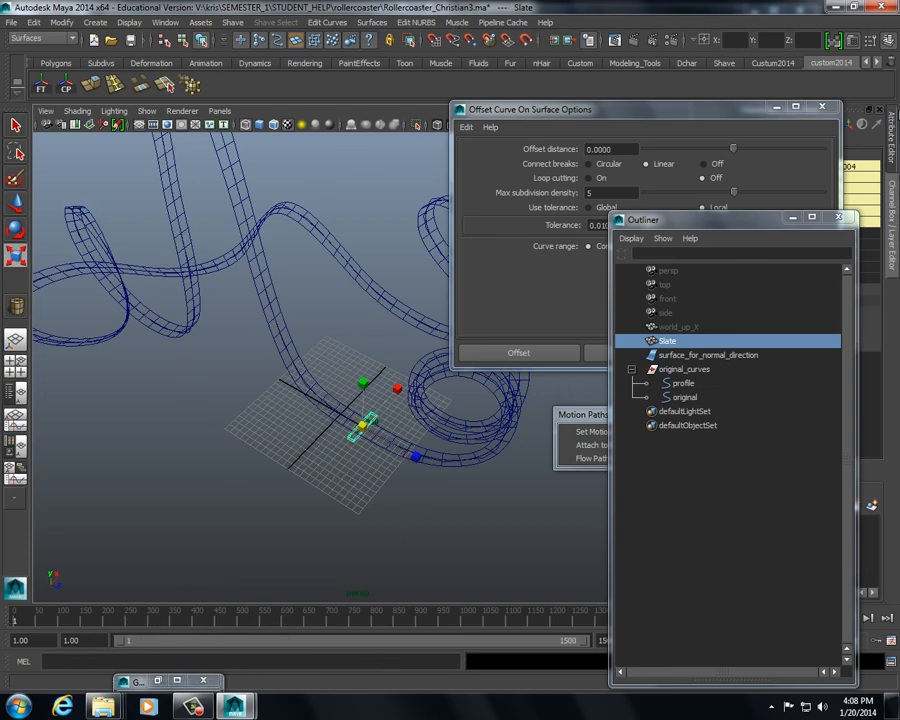
- Quit Maya
click(882, 6)
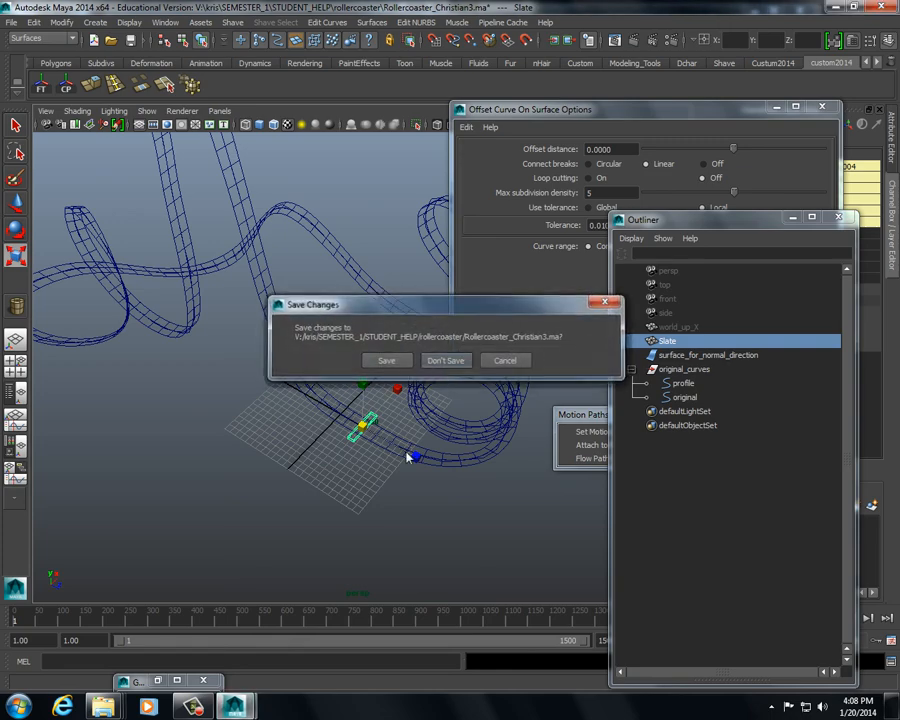